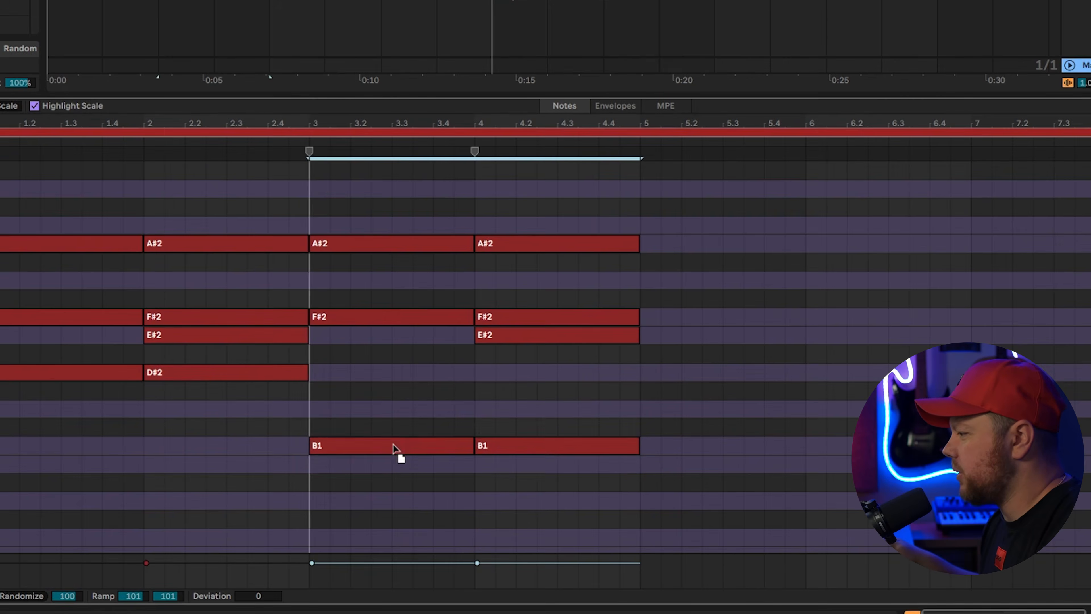
Drag the bass notes of the last two chords down to A#1 in the piano roll
scroll(395, 460, "up", 3)
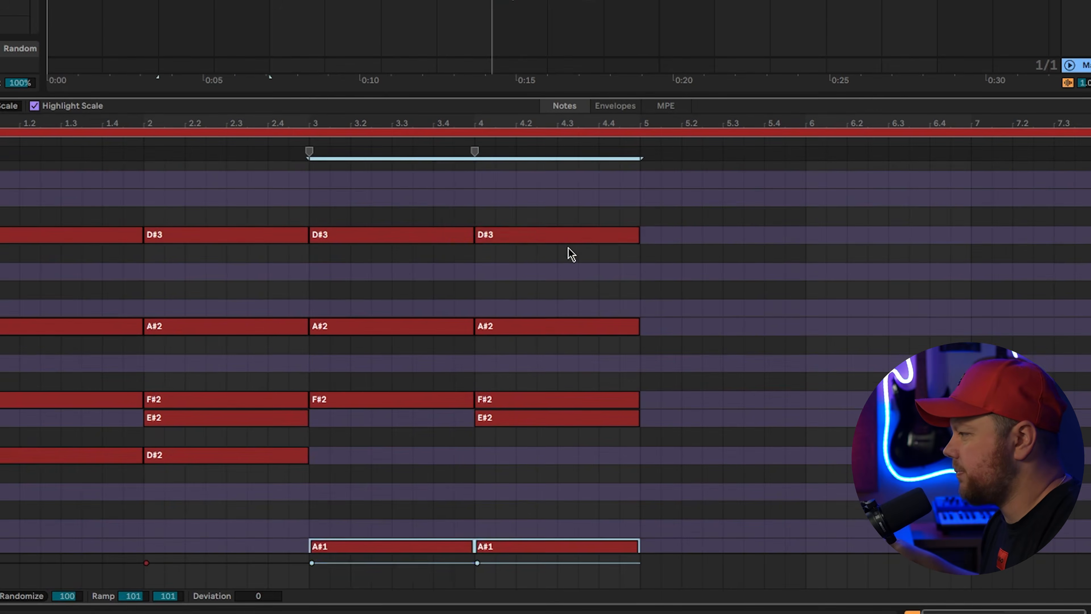
left_click_drag(570, 251, 434, 225)
scroll(741, 365, "down", 2)
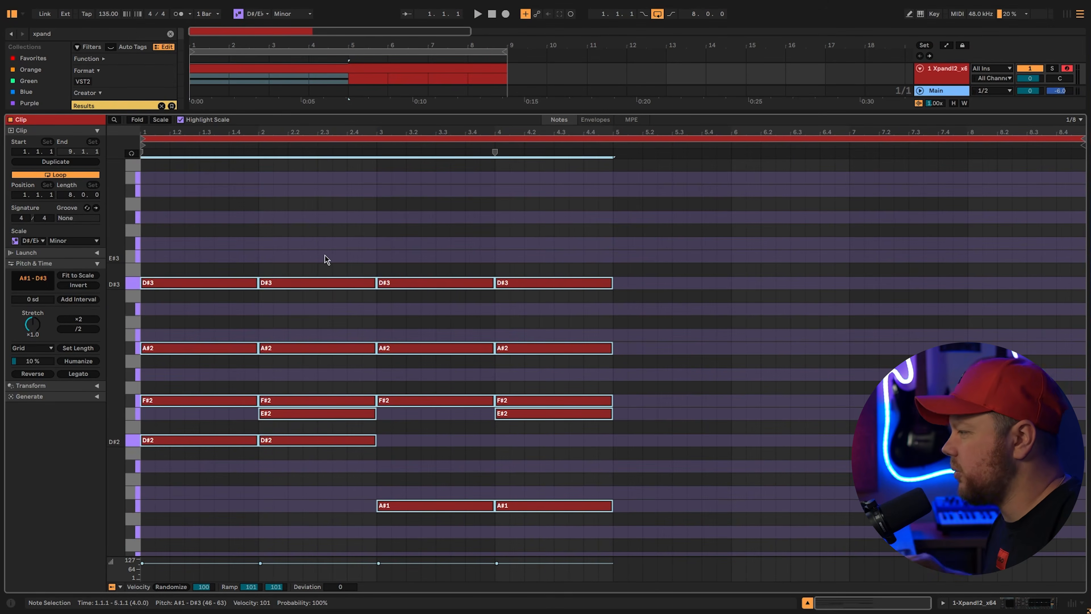
Transpose the chords up an octave (D#4 top, A#2 bass), randomize velocities, and duplicate into bars 5–8
key("shift+Up")
scroll(330, 409, "up", 5)
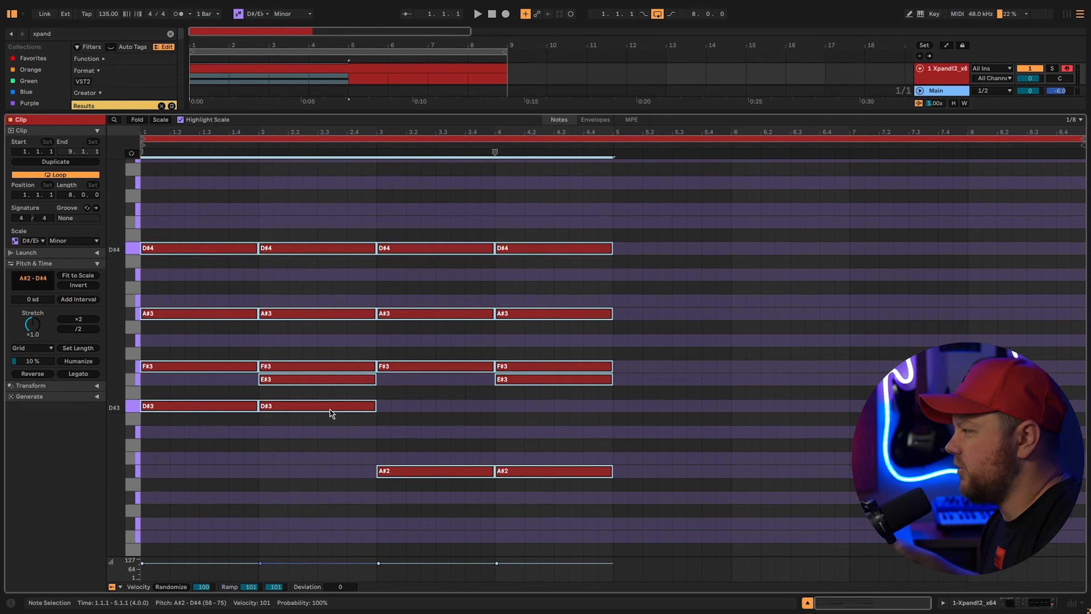
key("space")
scroll(677, 460, "down", 3)
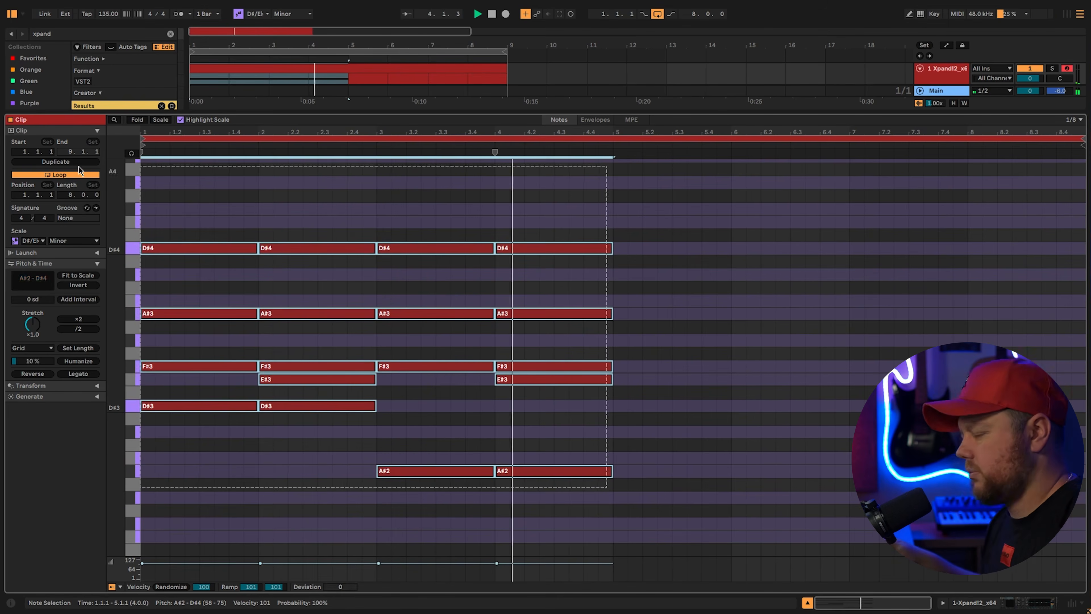
key("space")
left_click_drag(251, 586, 250, 602)
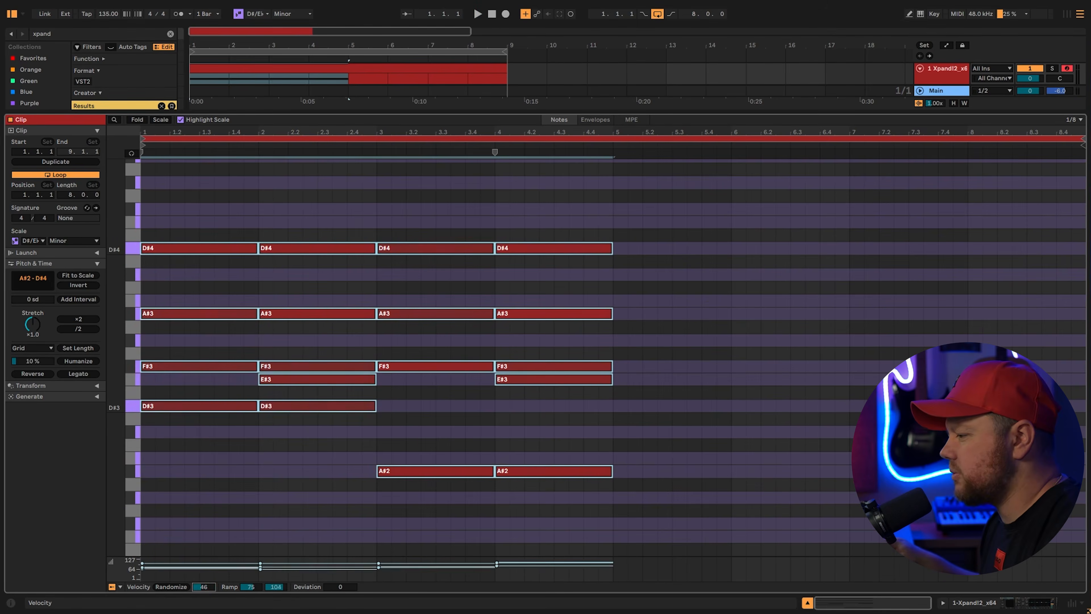
key("ctrl+d")
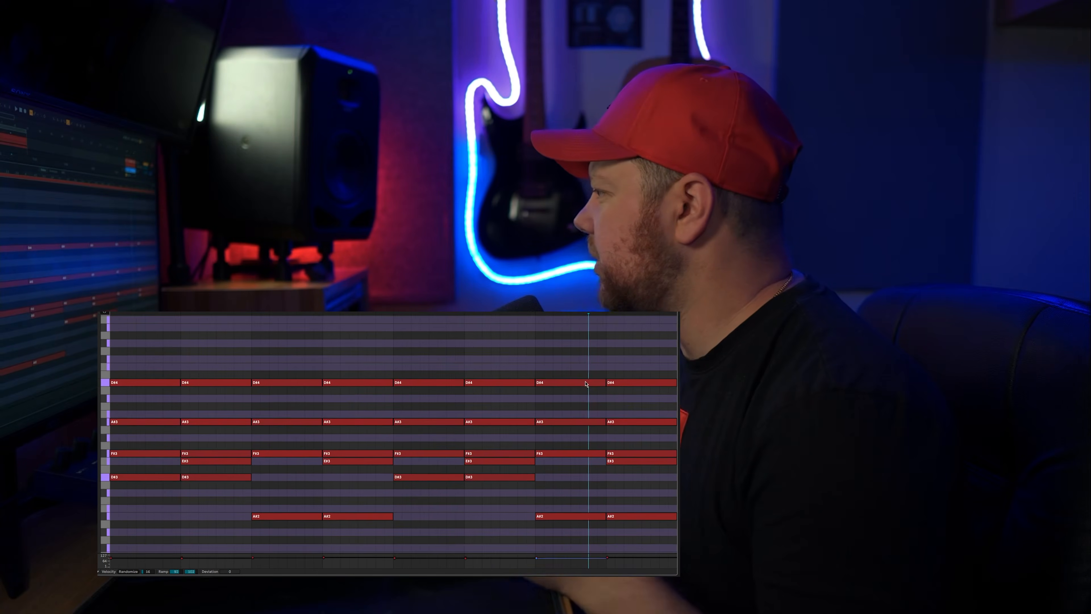
Select the chords in bars 7–8 and bring EQ Eight into view on the track
left_click(586, 384)
scroll(588, 368, "up", 1)
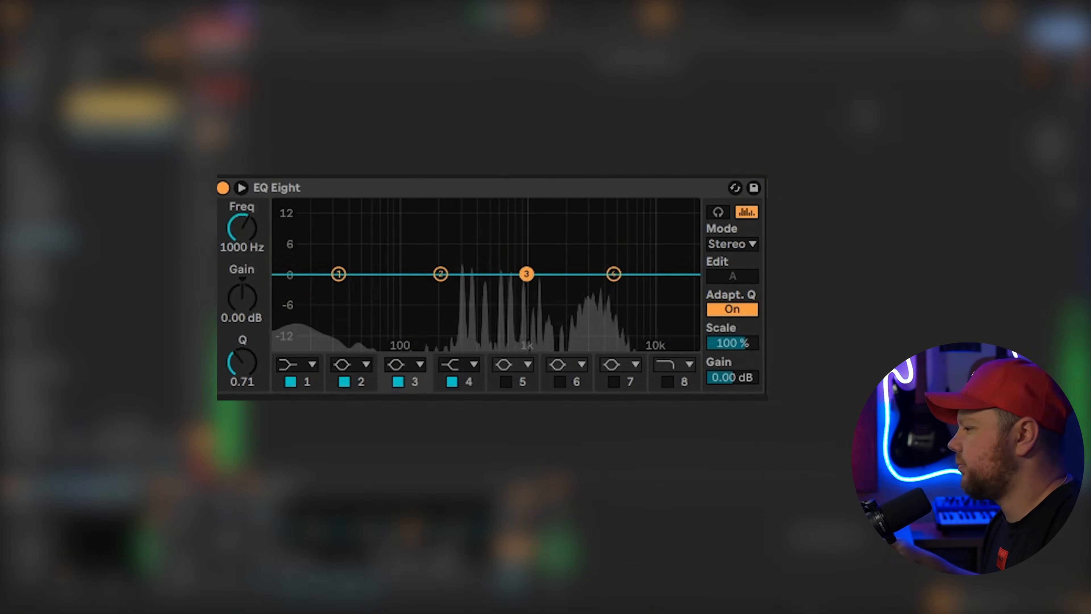
Make EQ Eight band 1 a low cut and raise it to about 212 Hz
left_click(305, 376)
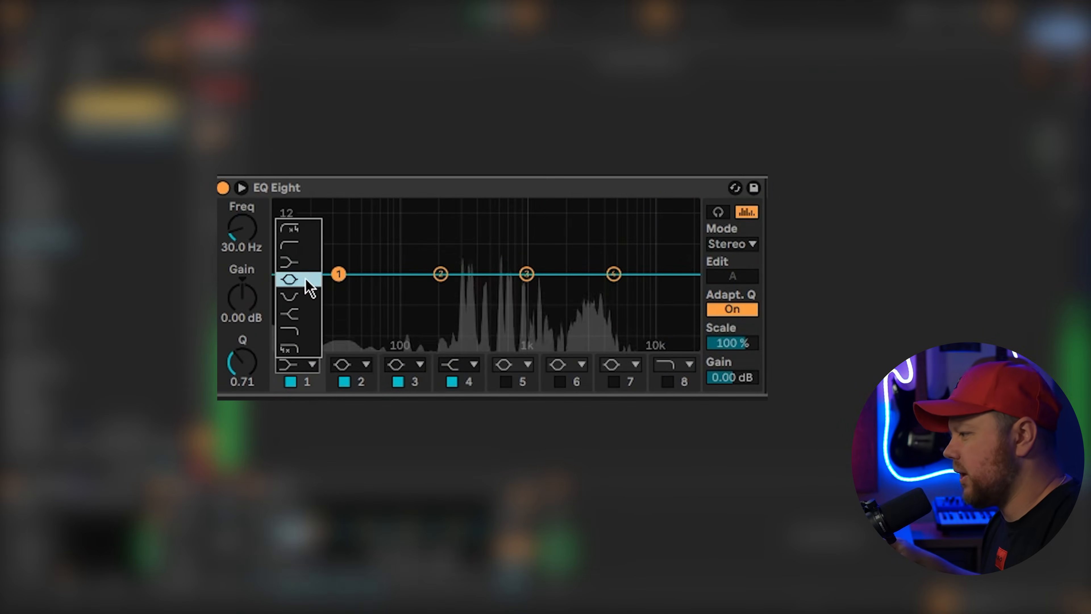
left_click(306, 260)
left_click_drag(338, 291, 446, 290)
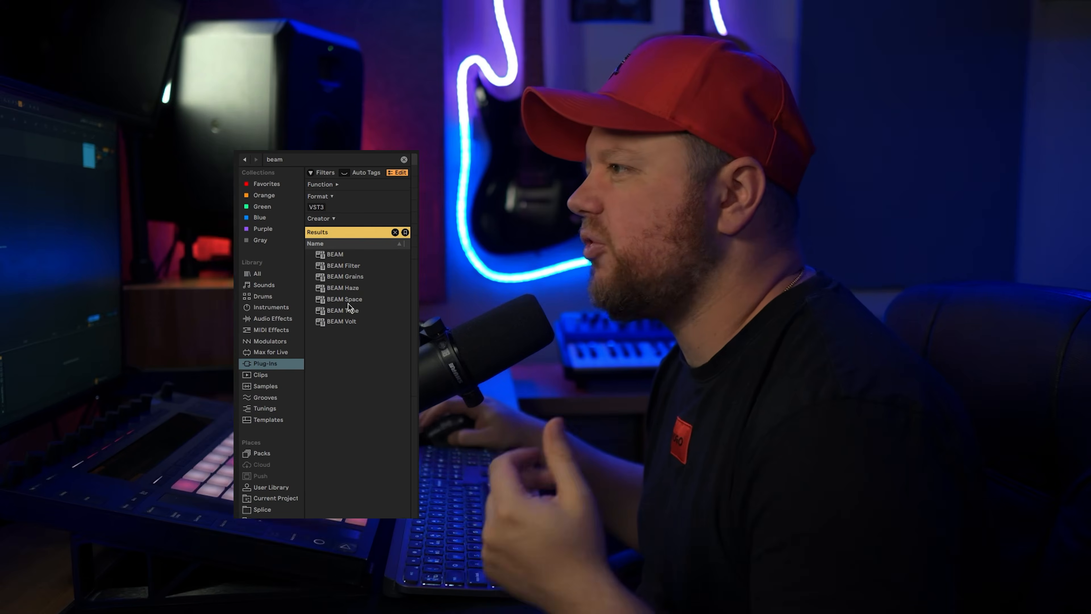
Add BEAM Space after the EQ, load the Icelandic Lagoon space, and set mix to 32%
left_click_drag(345, 299, 426, 327)
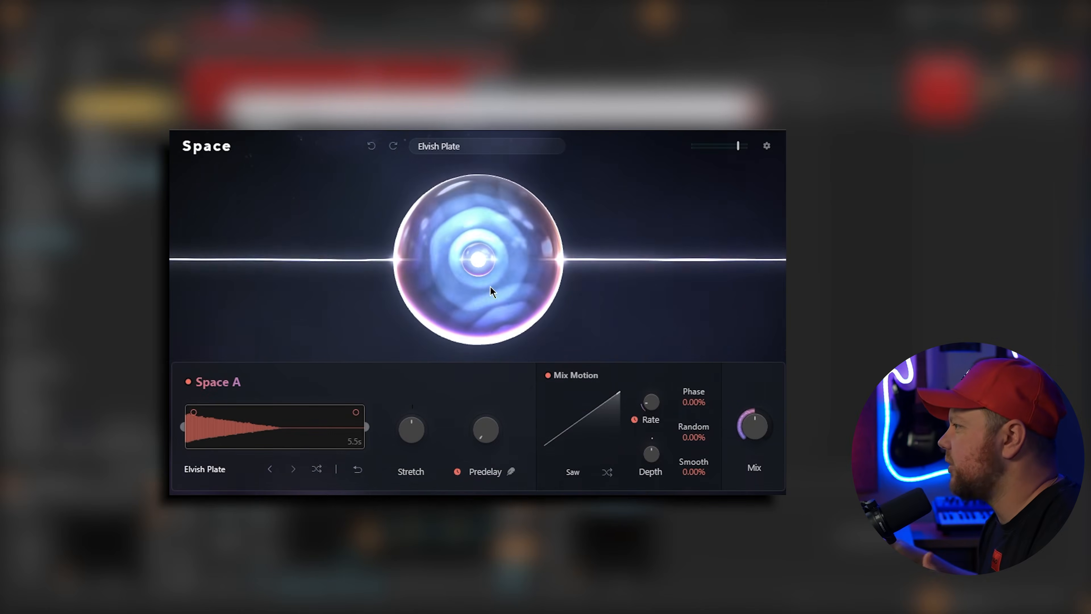
left_click(448, 151)
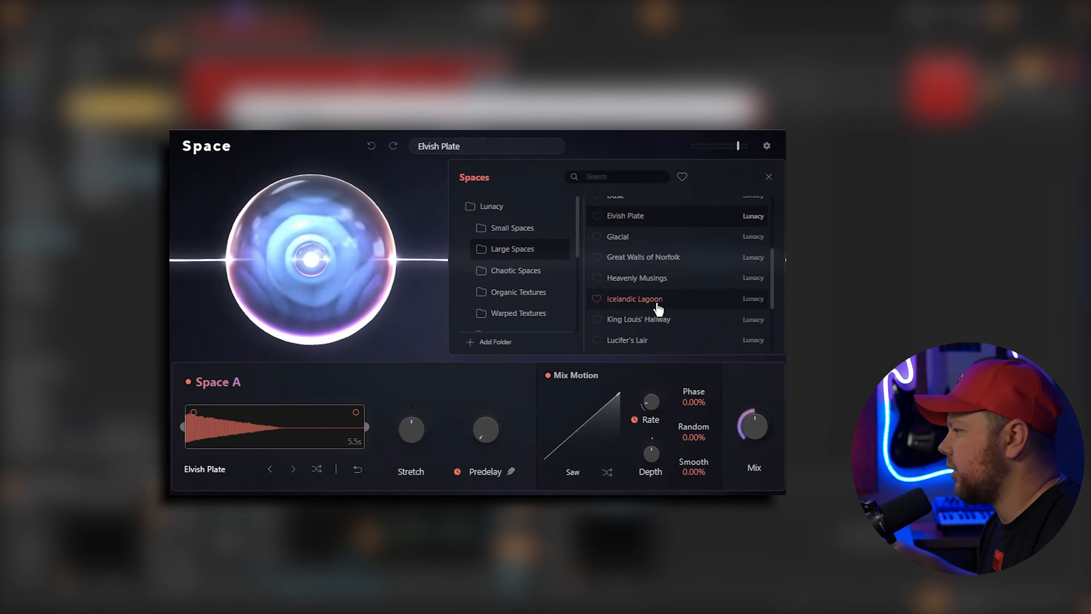
left_click(658, 309)
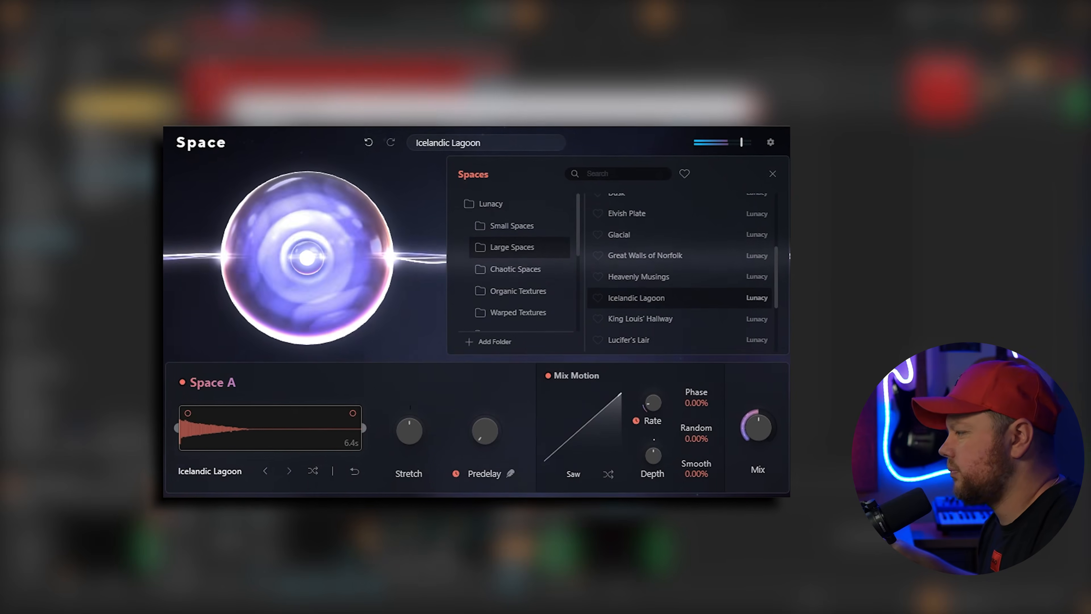
mouse_move(757, 430)
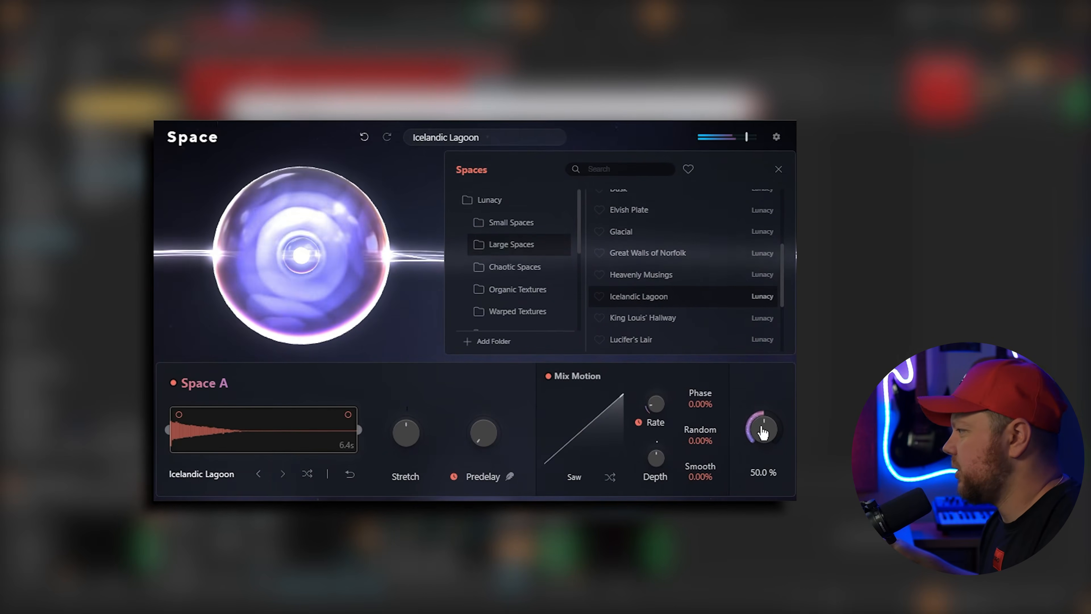
left_click_drag(762, 432, 761, 450)
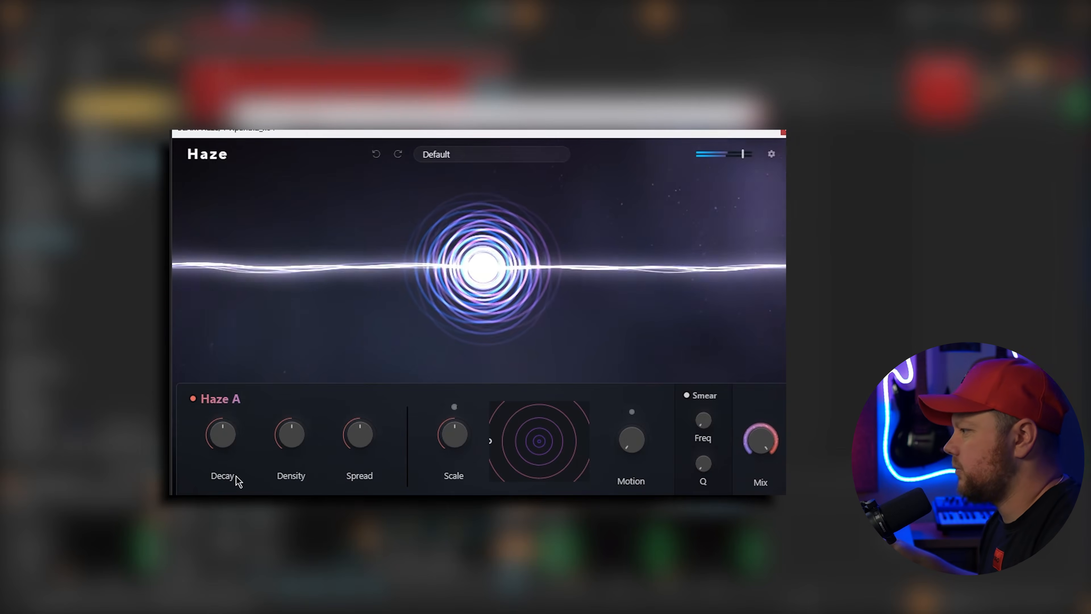
Set BEAM Haze density to 0.21, spread to 87.3% and mix to 72.7%
mouse_move(284, 445)
left_click_drag(288, 439, 284, 462)
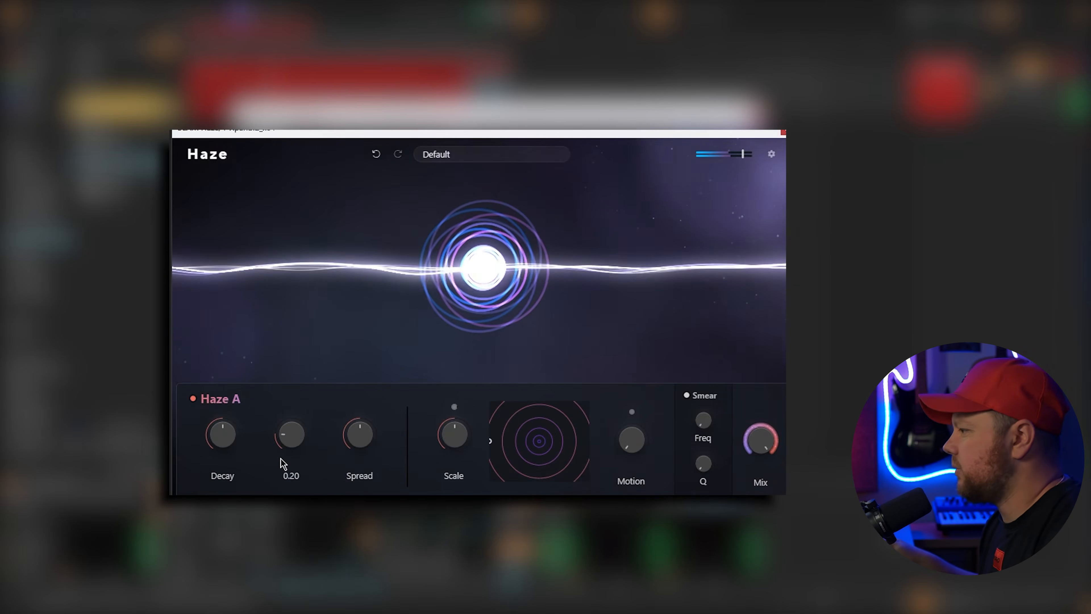
mouse_move(373, 445)
left_mouse_down()
mouse_move(380, 411)
mouse_move(375, 428)
left_mouse_up()
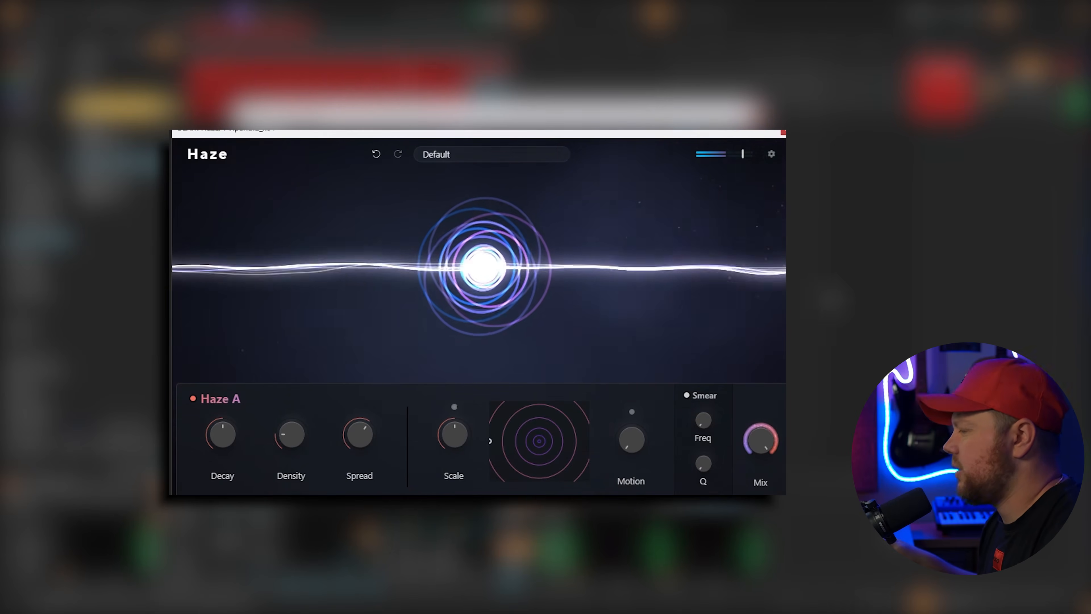
left_click_drag(760, 442, 757, 463)
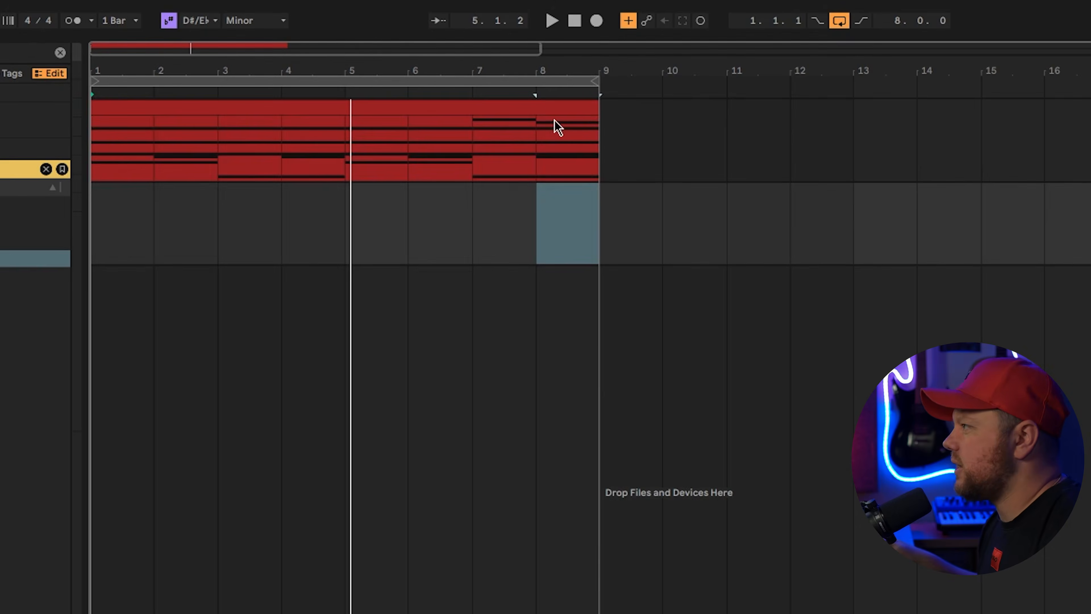
Copy the chord clip to the track below and load Analog Lab V's 25 MASS 1 preset
left_click(470, 137)
left_click_drag(484, 99, 482, 205)
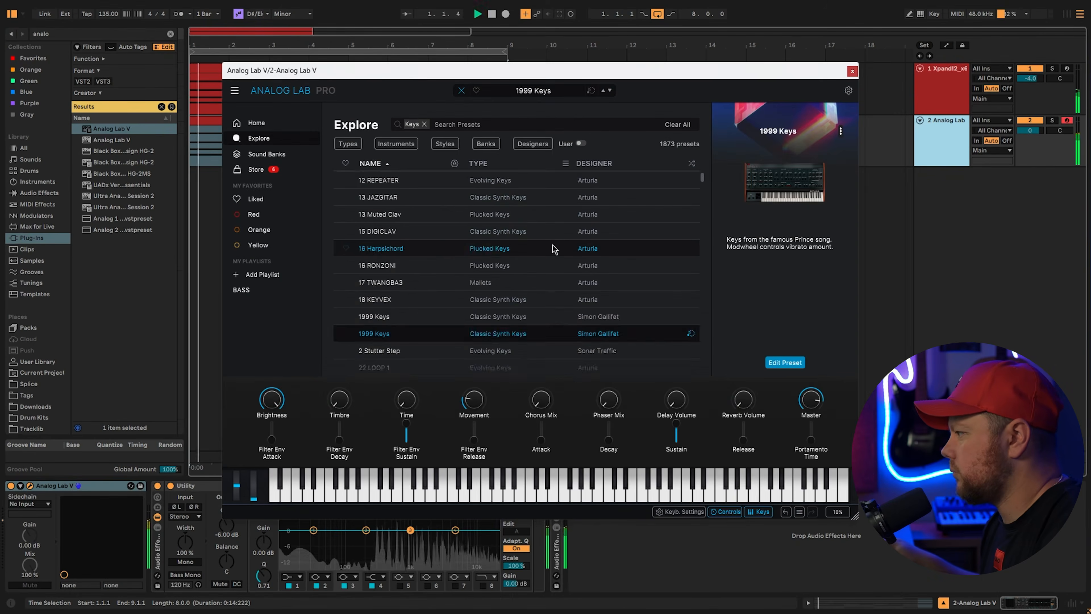
left_click(429, 305)
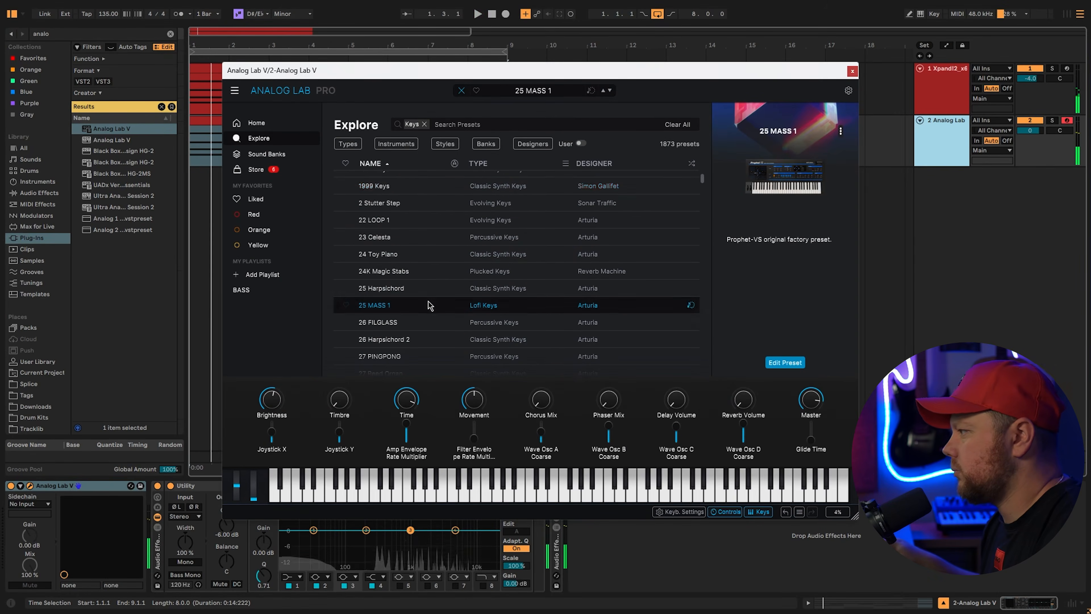
Load the 31 ELFIP preset from Analog Lab V's Explore list
scroll(460, 275, "down", 4)
left_click(434, 282)
scroll(446, 277, "down", 3)
scroll(455, 275, "up", 3)
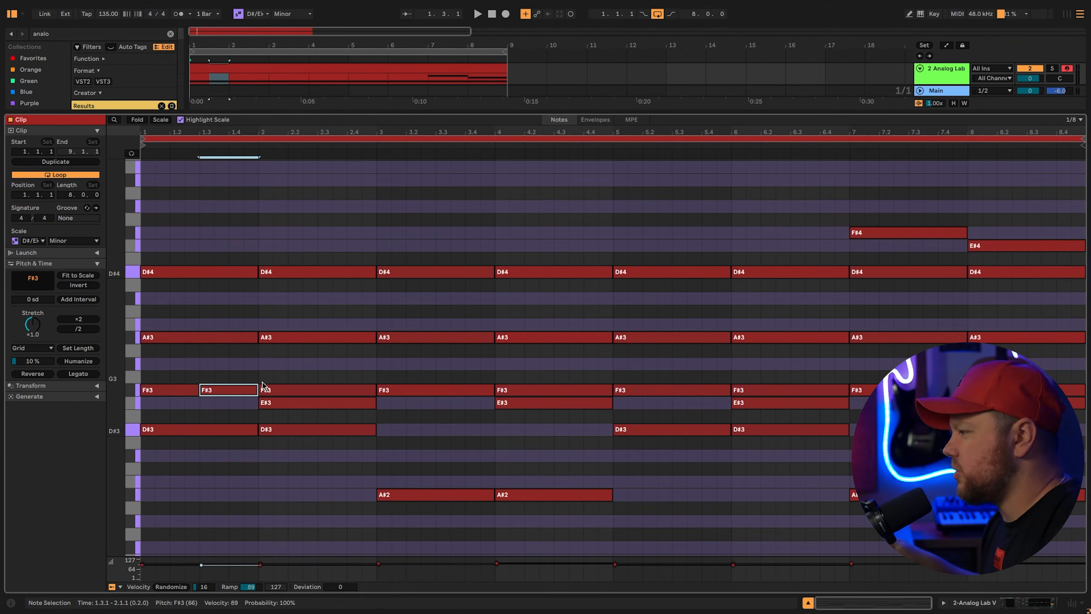
Chop the chords into rhythms by duplicating the F#3 note and shortening bar 2's A#3
key("ctrl+d")
key("space")
left_click(383, 400)
left_click_drag(375, 340, 349, 340)
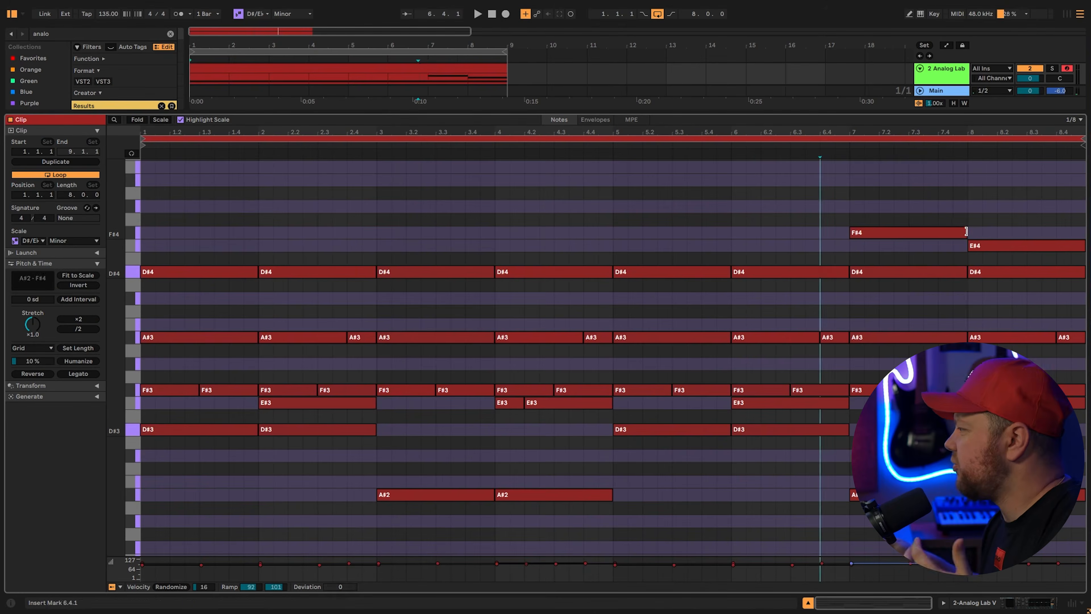
Add a top line in bars 7–8: a copied F#4 and notes raised to A#4 and B4
left_click(966, 232)
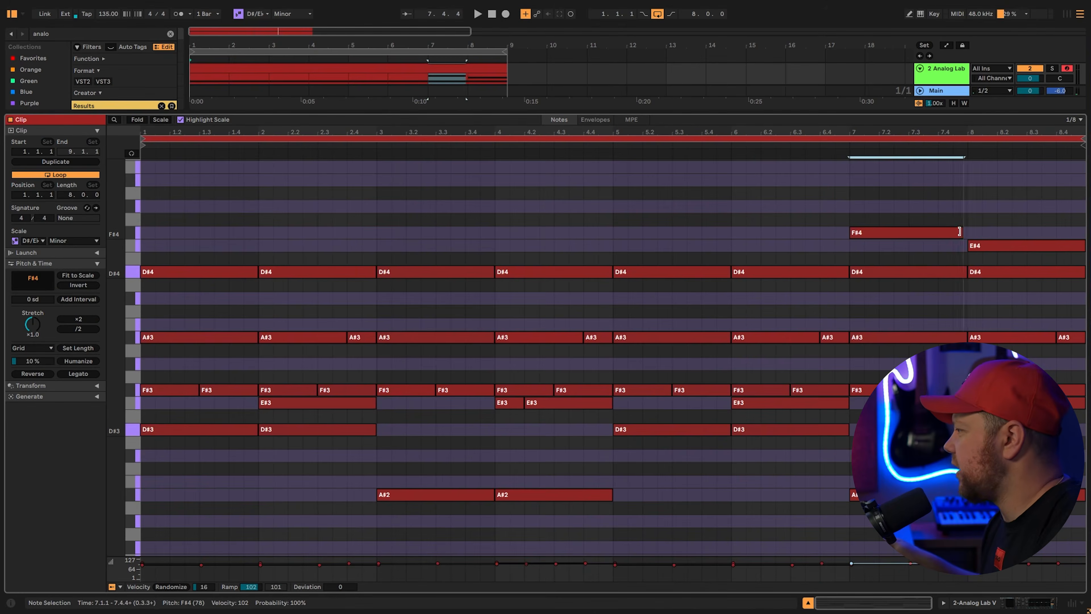
left_click_drag(880, 235, 936, 248)
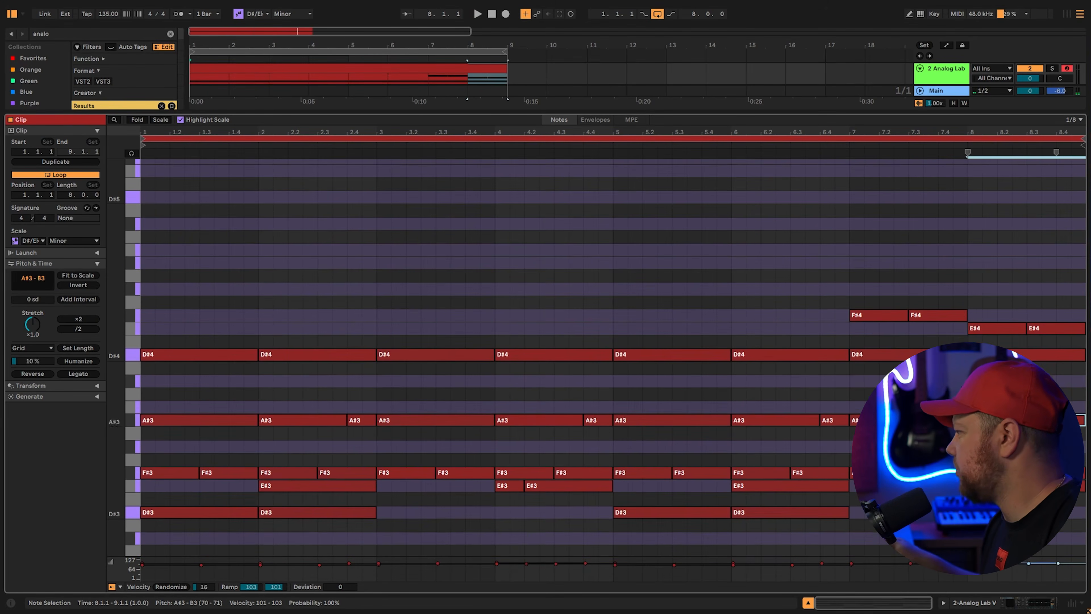
left_click_drag(989, 312, 981, 274)
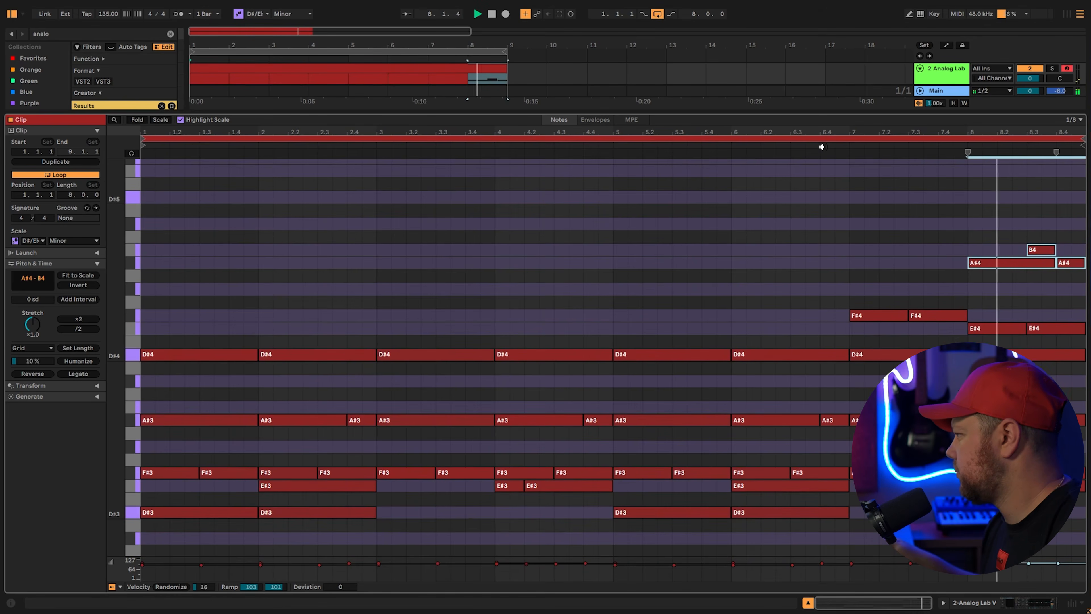
Select every note in the clip and randomize their velocities by 23
scroll(1058, 204, "down", 3)
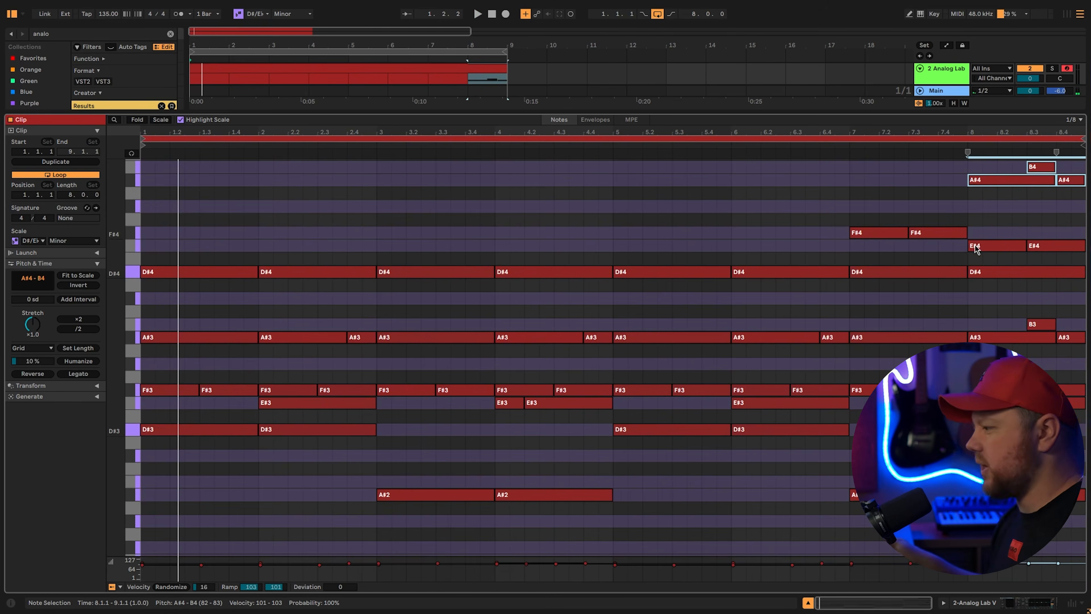
key("ctrl+a")
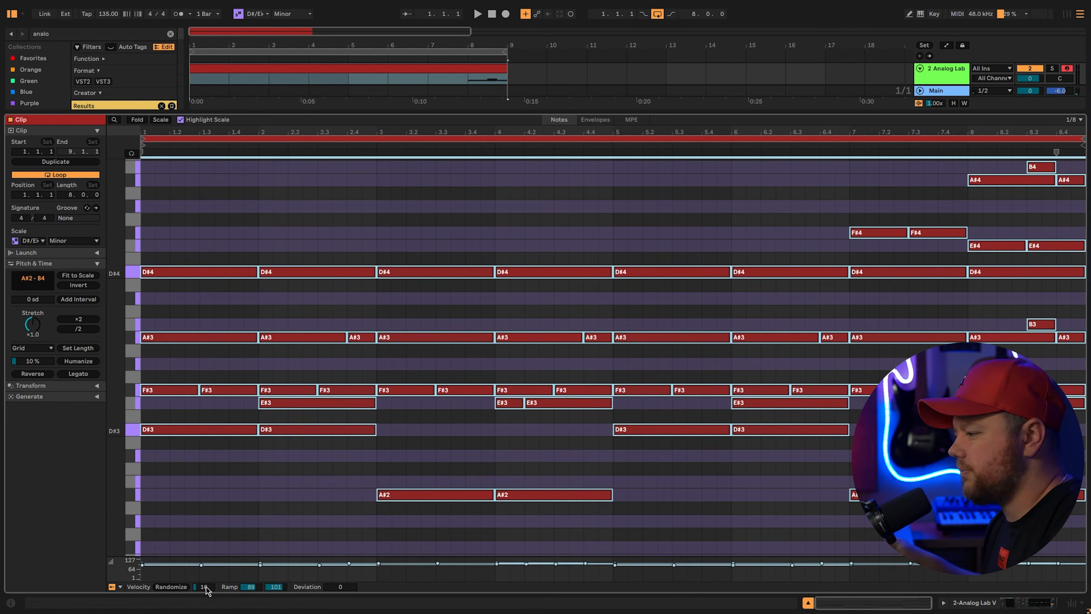
left_click_drag(206, 589, 206, 584)
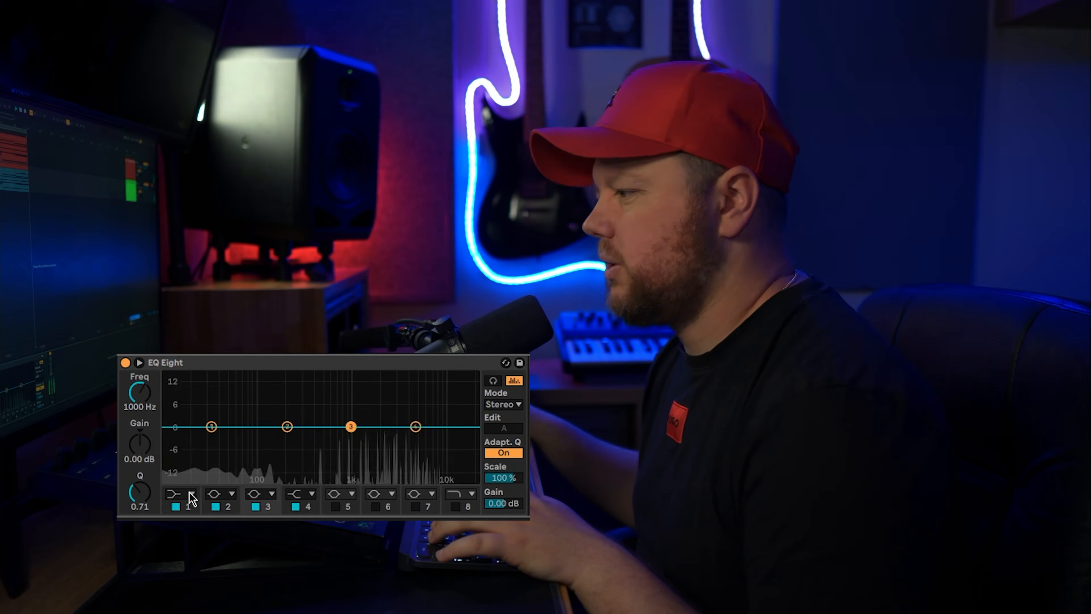
Make EQ Eight band 1 on the keys track a low cut at about 271 Hz
left_click(180, 494)
left_click(186, 406)
left_click_drag(212, 427, 336, 439)
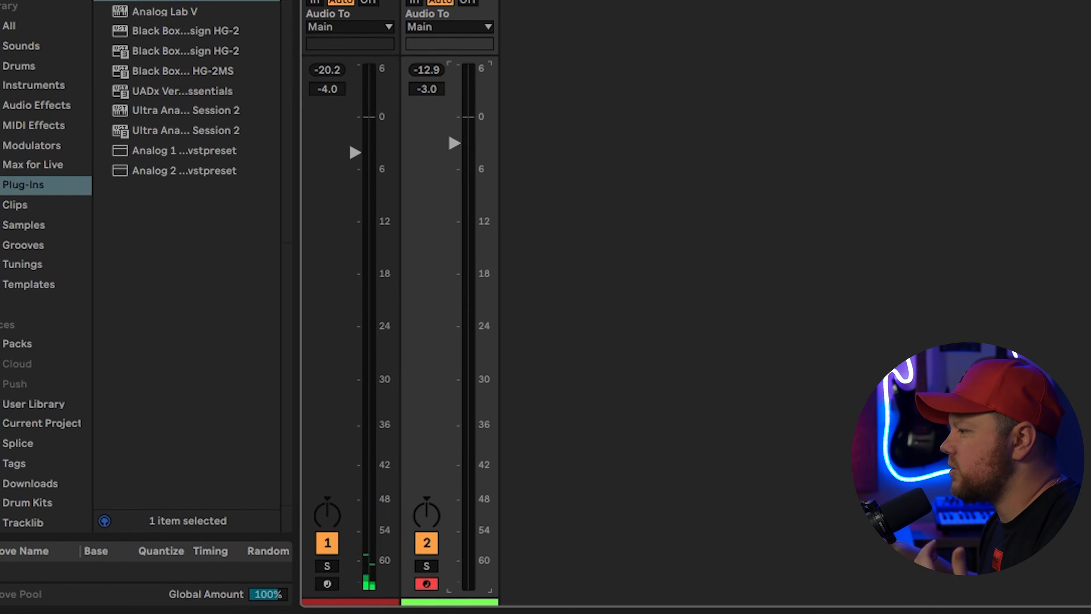
key("space")
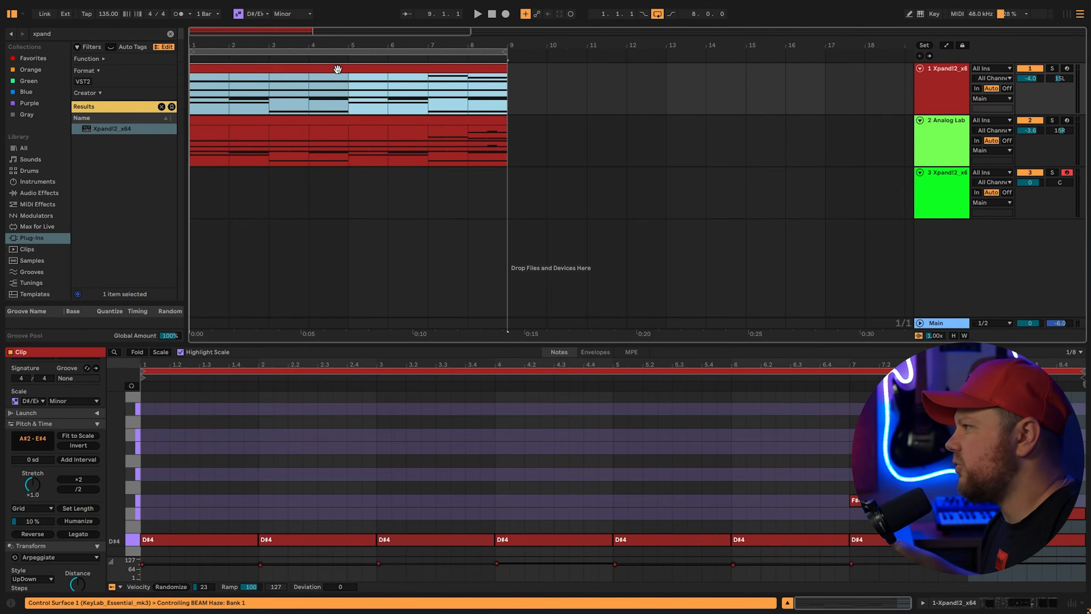
Copy the chord clip to the Xpand!2 track and arpeggiate it into 1/16 DownUp notes
left_click_drag(338, 70, 322, 186)
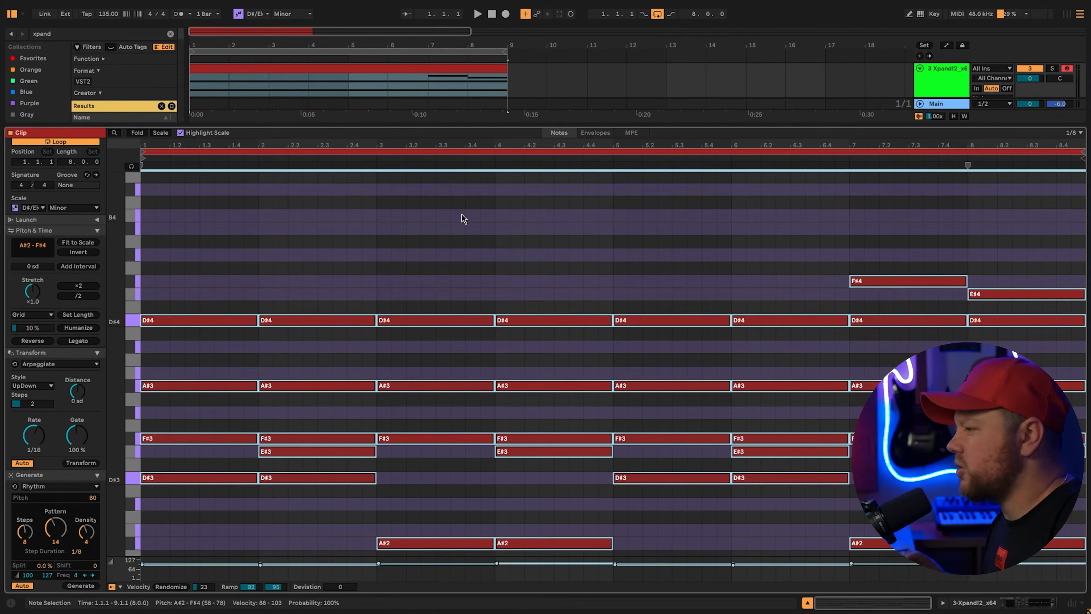
scroll(462, 215, "down", 4)
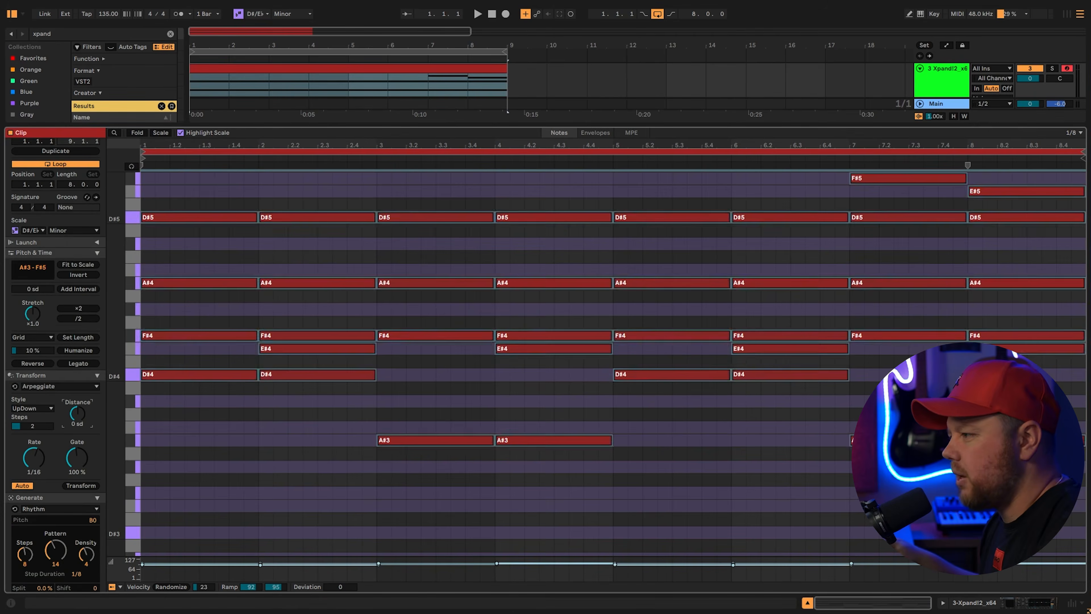
left_click(77, 413)
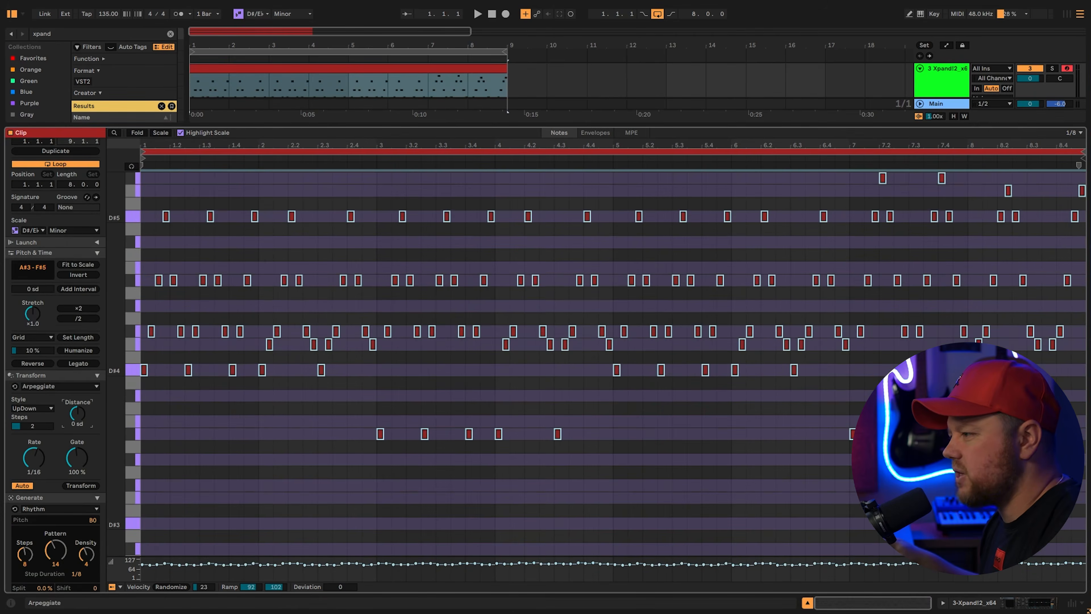
left_click(47, 411)
left_click(40, 445)
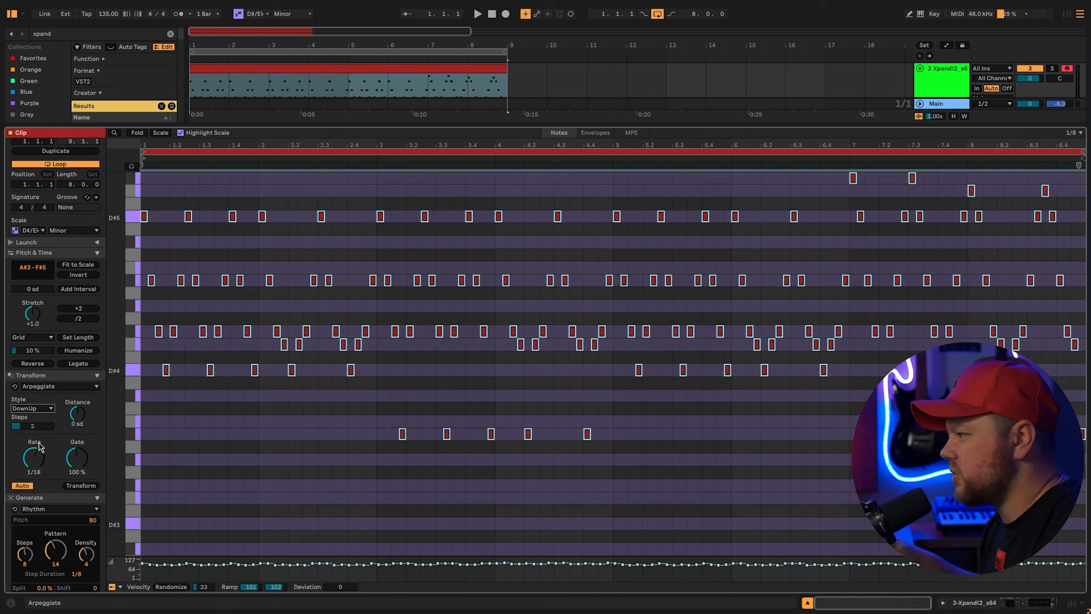
key("space")
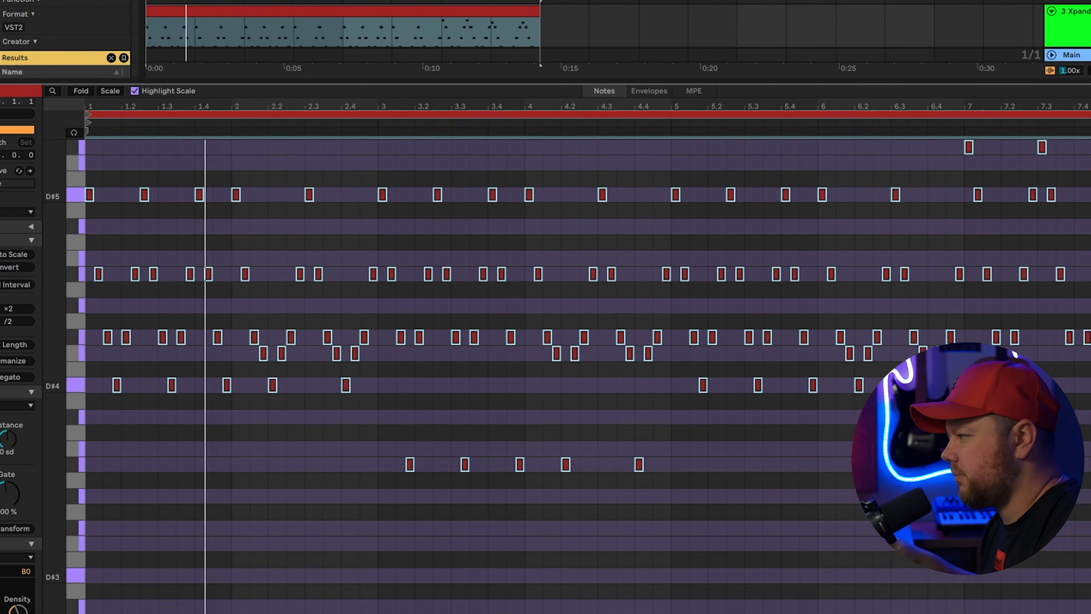
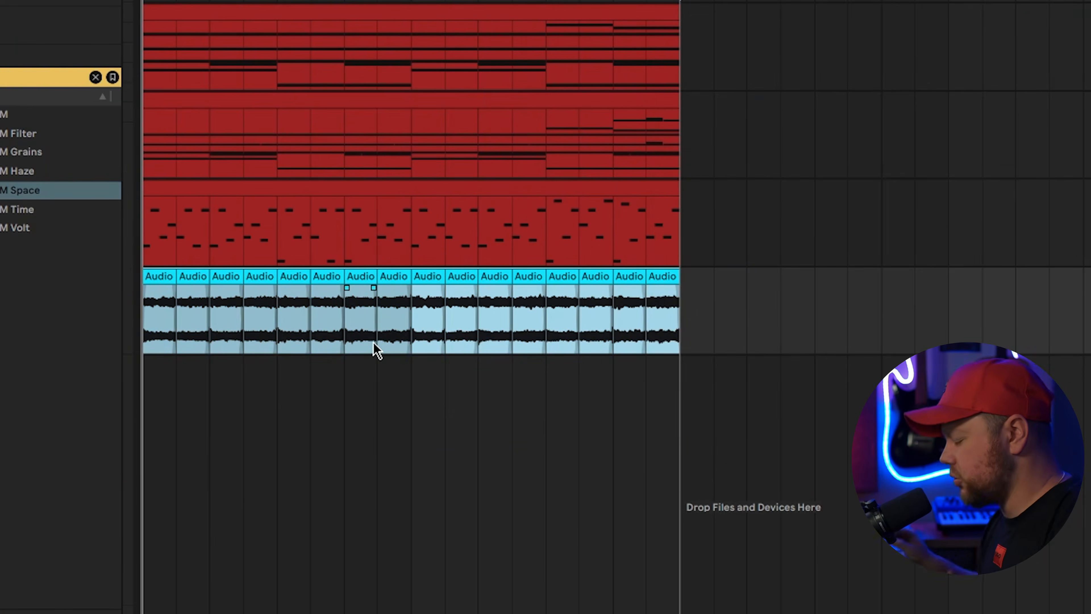
Consolidate the row of chopped audio clips into a single clip with Ctrl+J
key("ctrl+j")
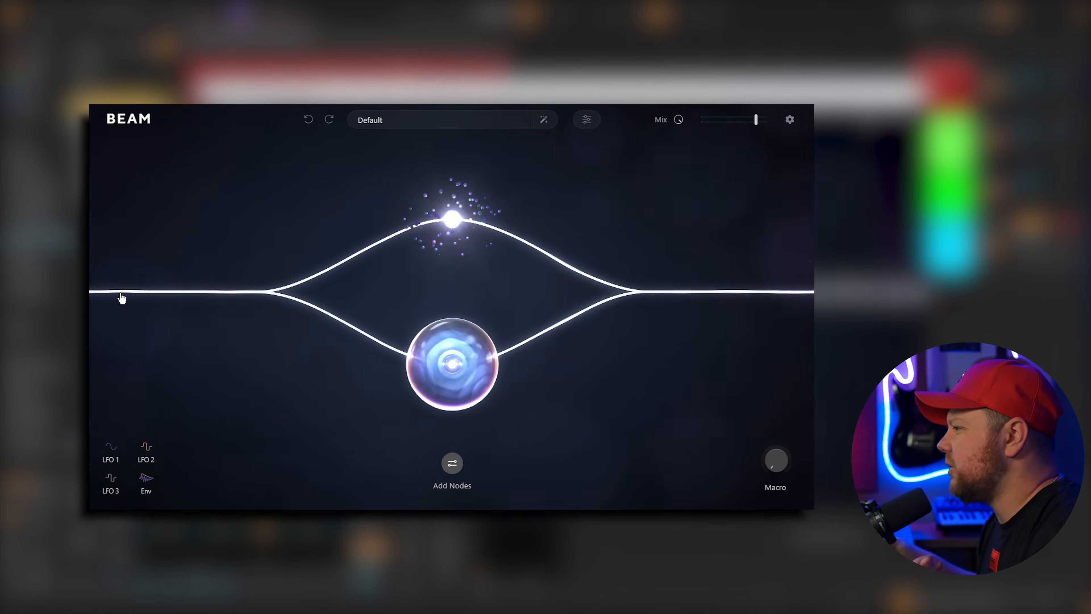
Move the Space node onto the main beam ahead of the split, auditioning with playback
mouse_move(272, 296)
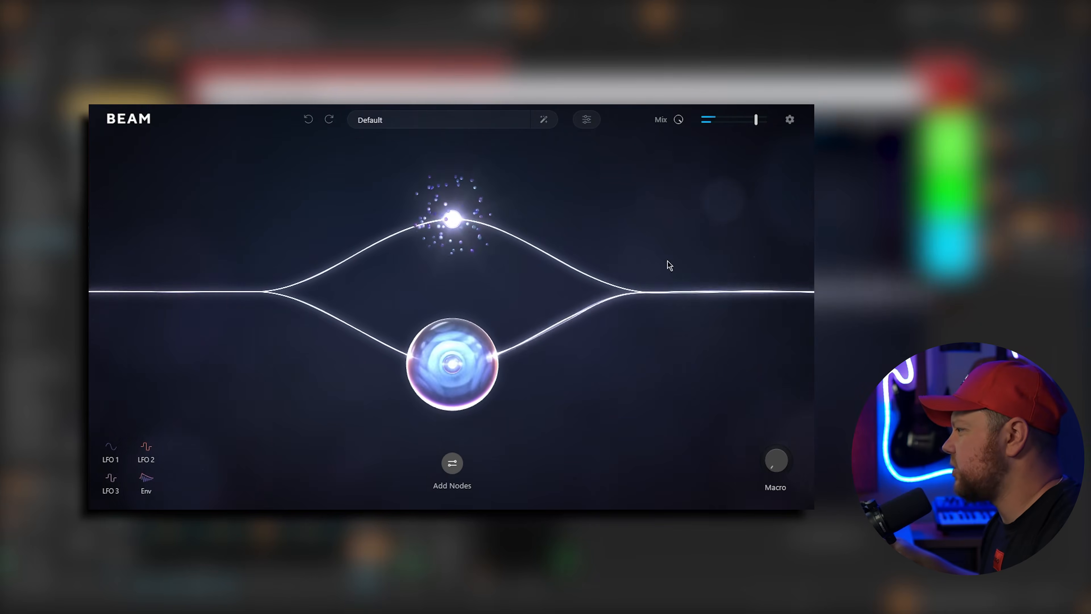
left_click_drag(436, 354, 516, 228)
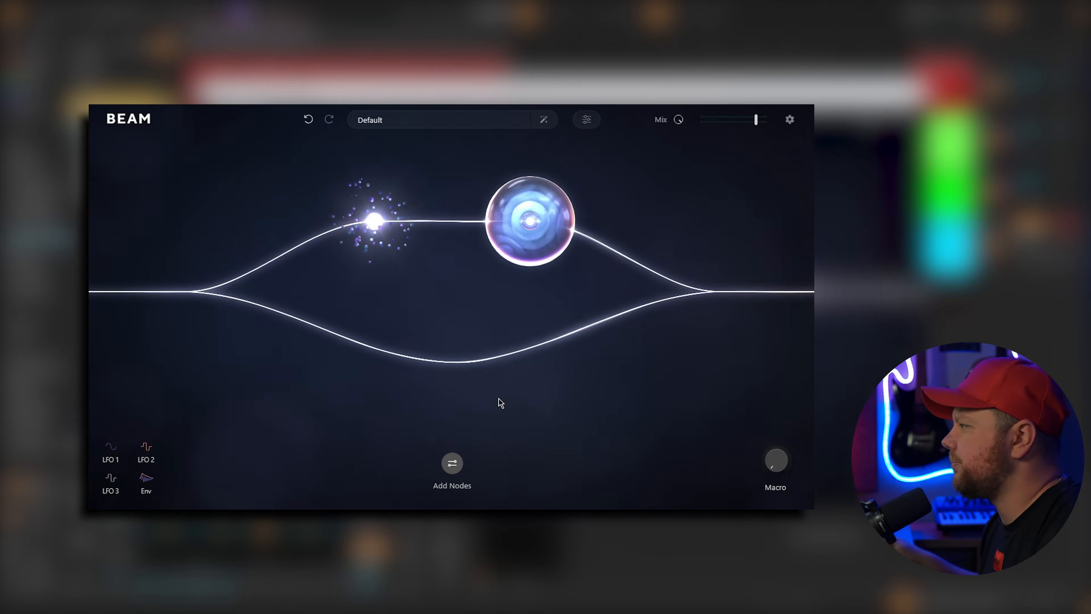
key("space")
mouse_move(394, 231)
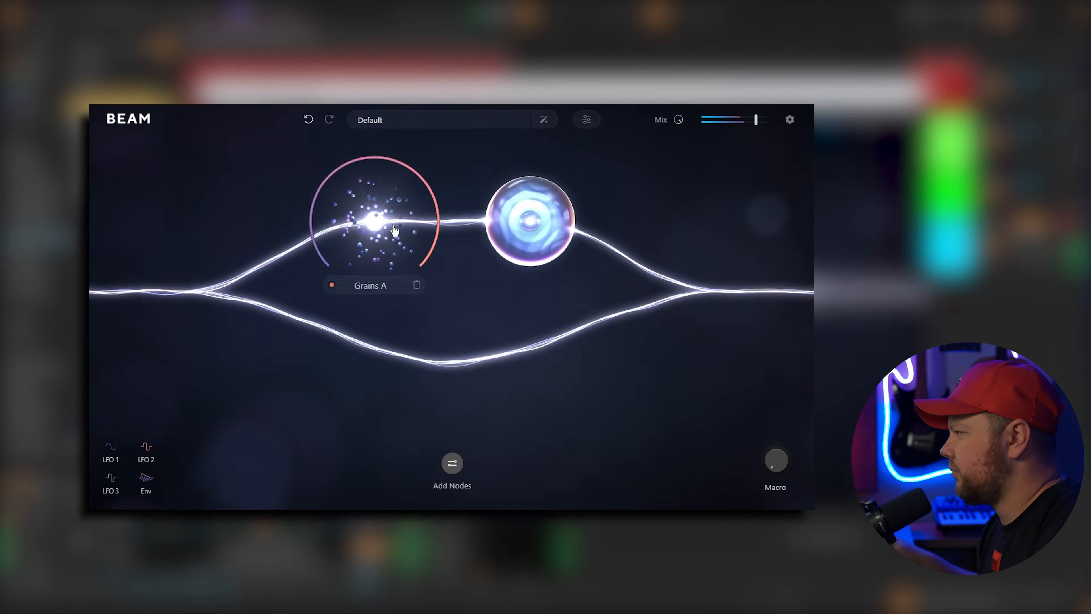
left_click_drag(532, 229, 454, 360)
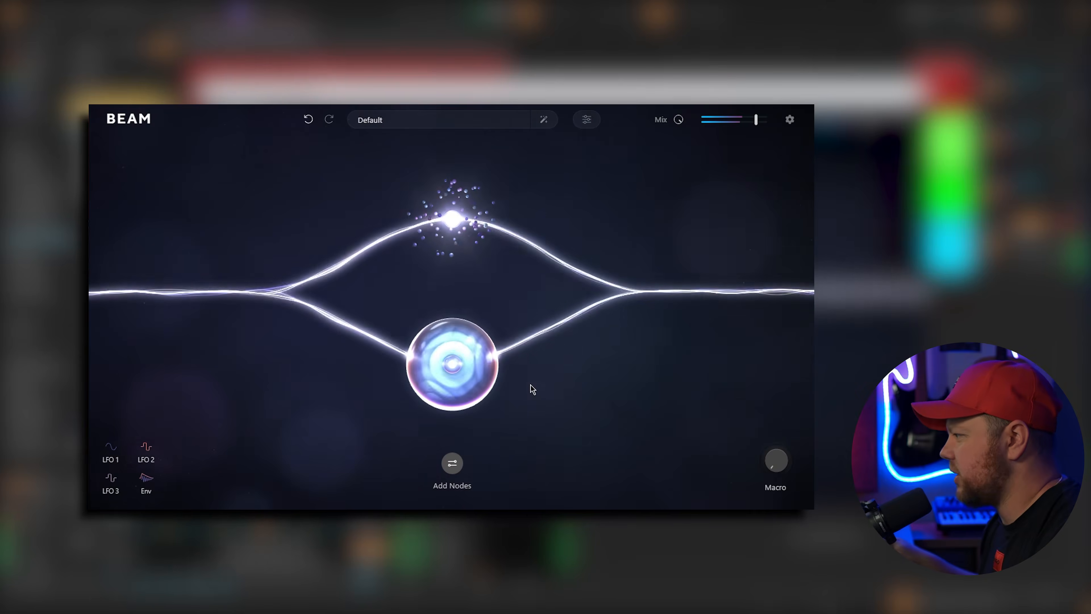
left_click_drag(463, 367, 220, 291)
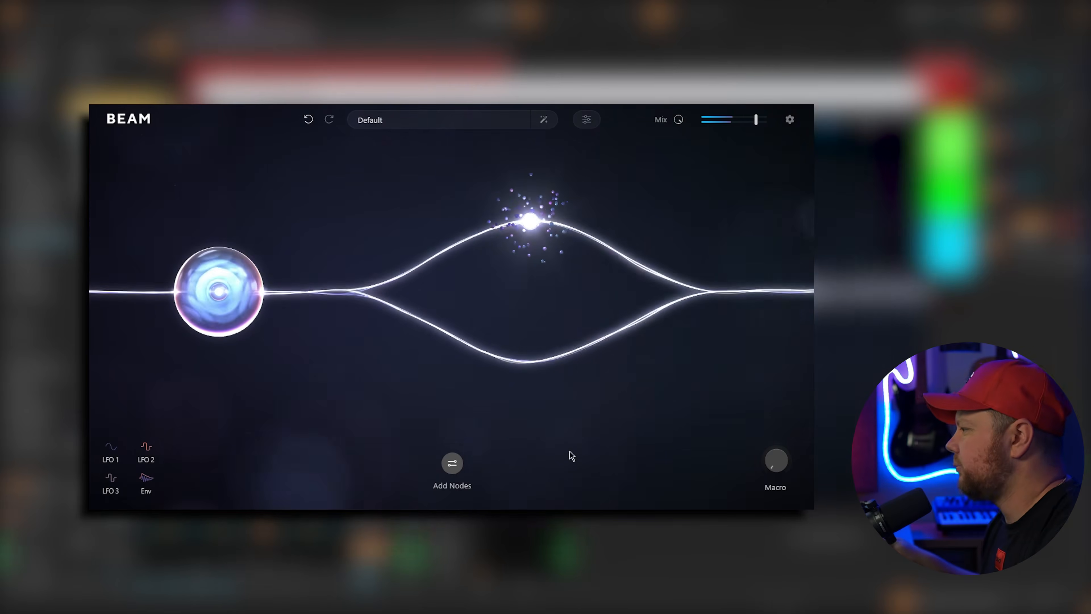
Add a Filter node to the lower branch and browse its presets
left_click(453, 465)
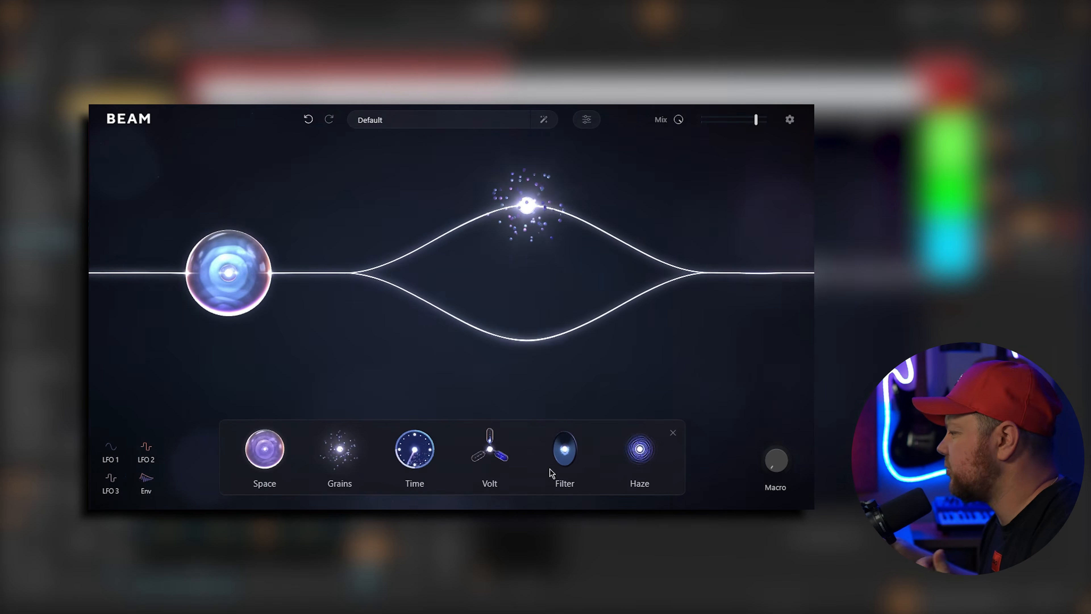
left_click_drag(562, 464, 647, 419)
left_click_drag(530, 347, 530, 346)
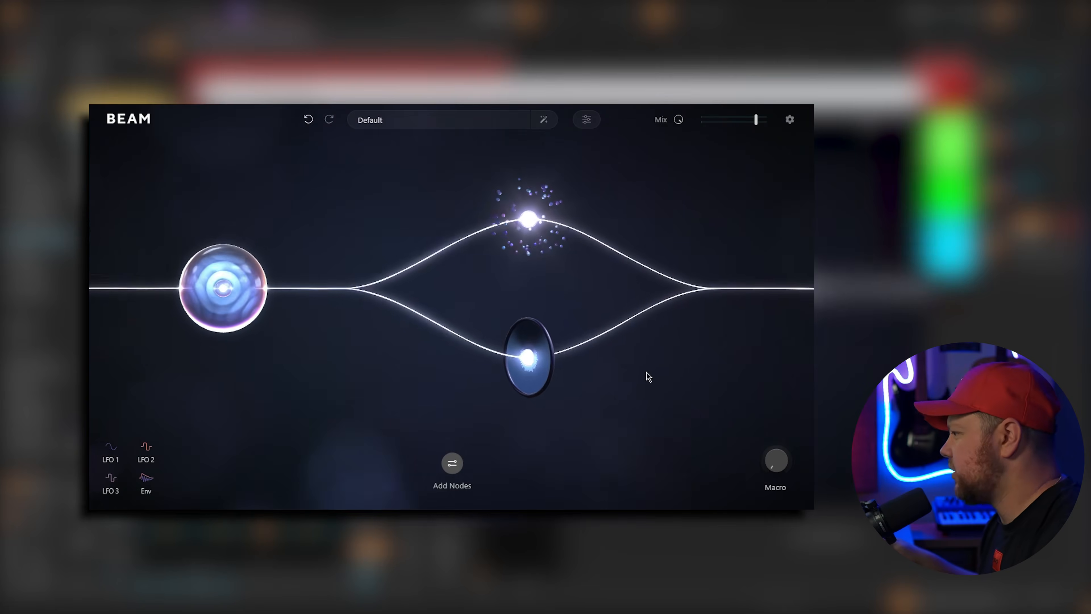
mouse_move(529, 375)
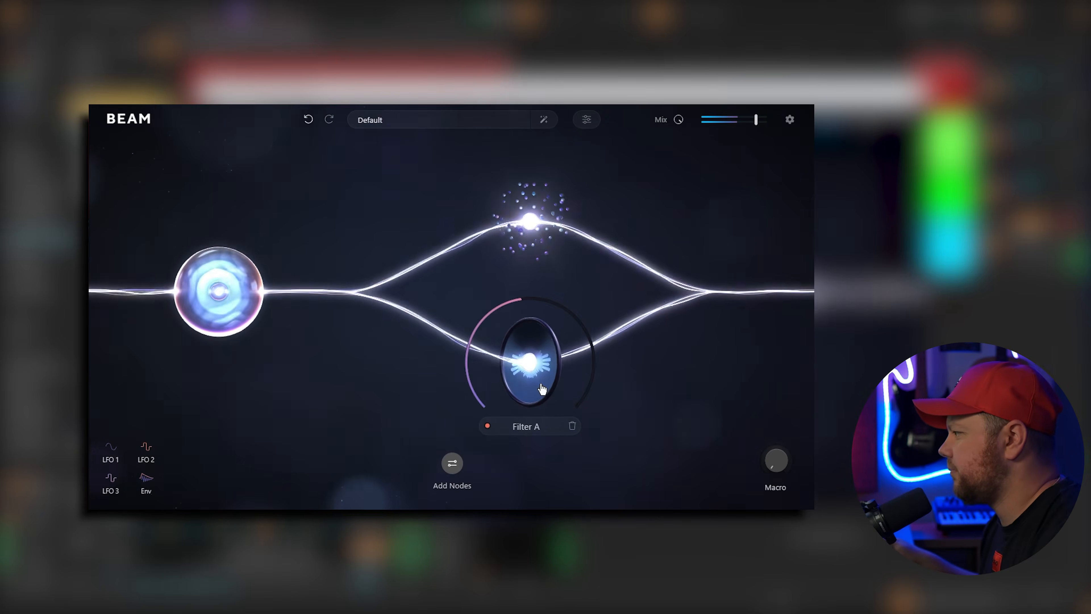
left_click(529, 363)
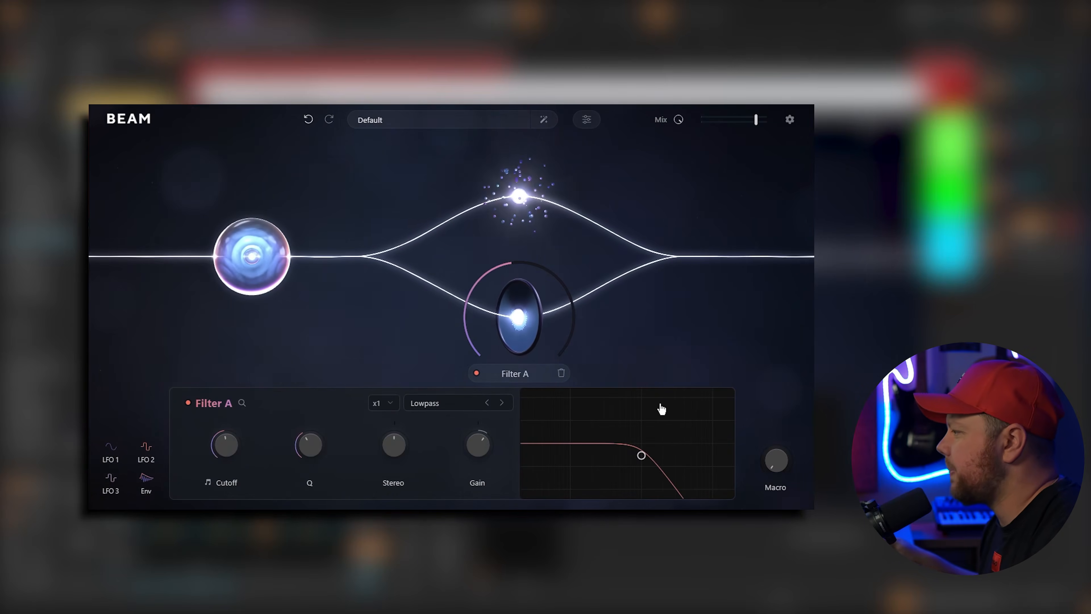
left_click(538, 327)
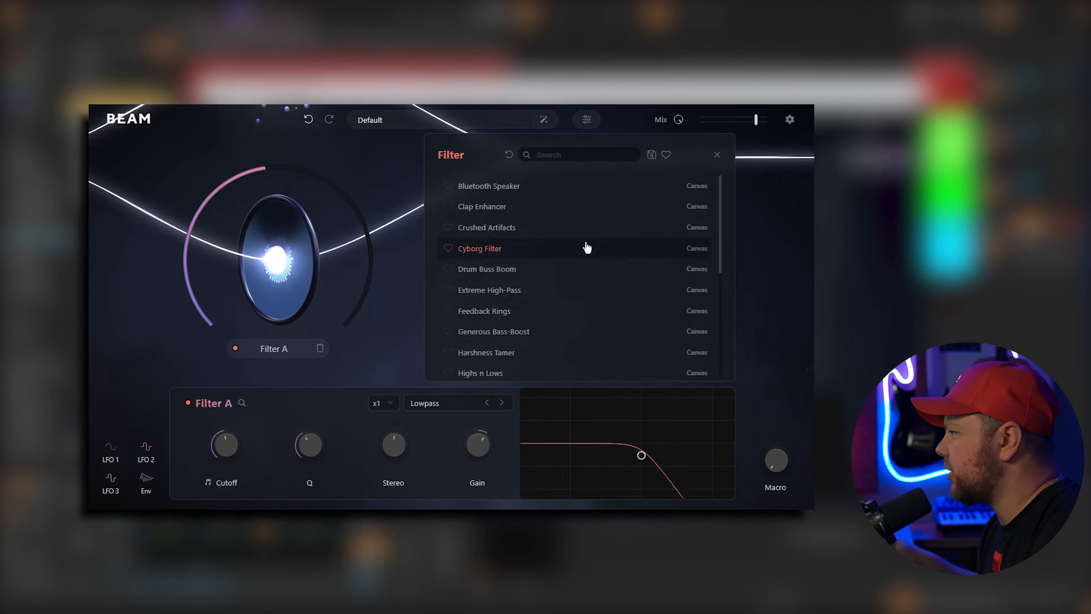
scroll(558, 275, "down", 5)
left_click(655, 374)
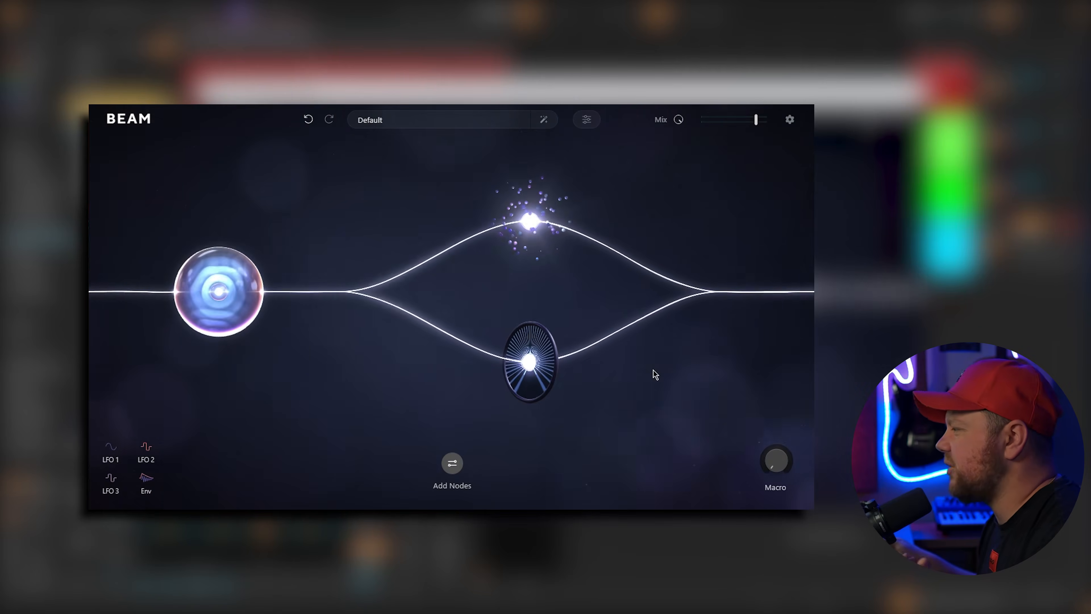
Move the Space node onto the lower branch and drag out a new empty parallel path
mouse_move(226, 295)
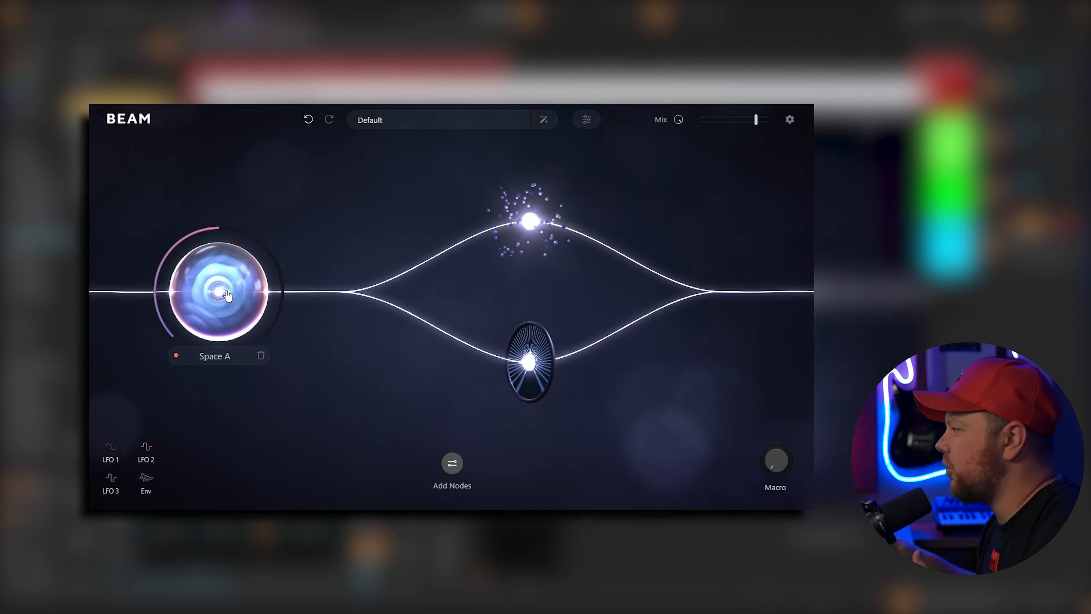
left_click_drag(219, 293, 373, 362)
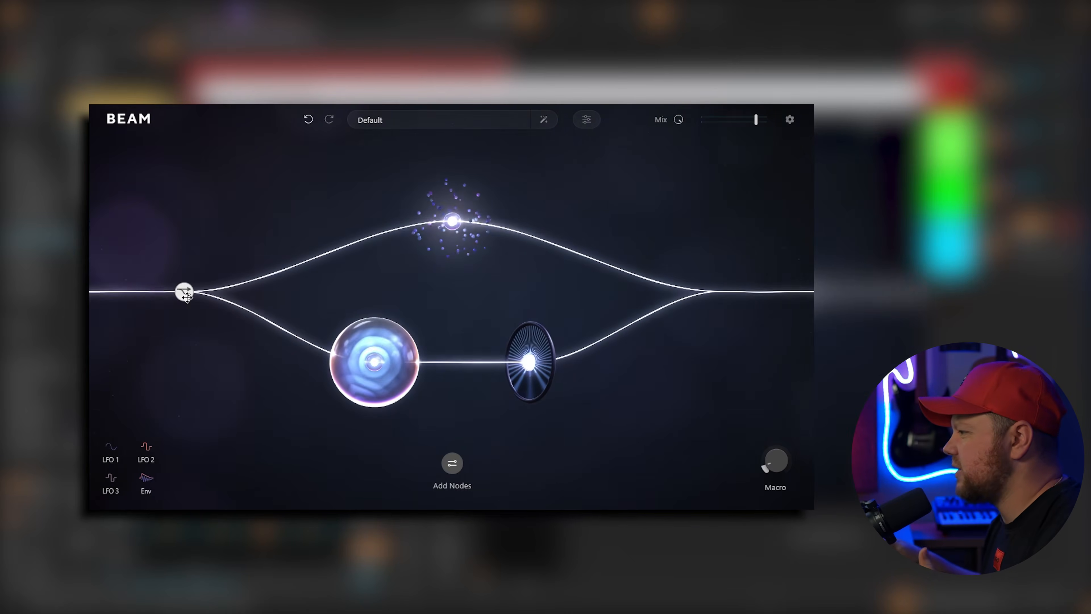
left_click_drag(185, 295, 720, 293)
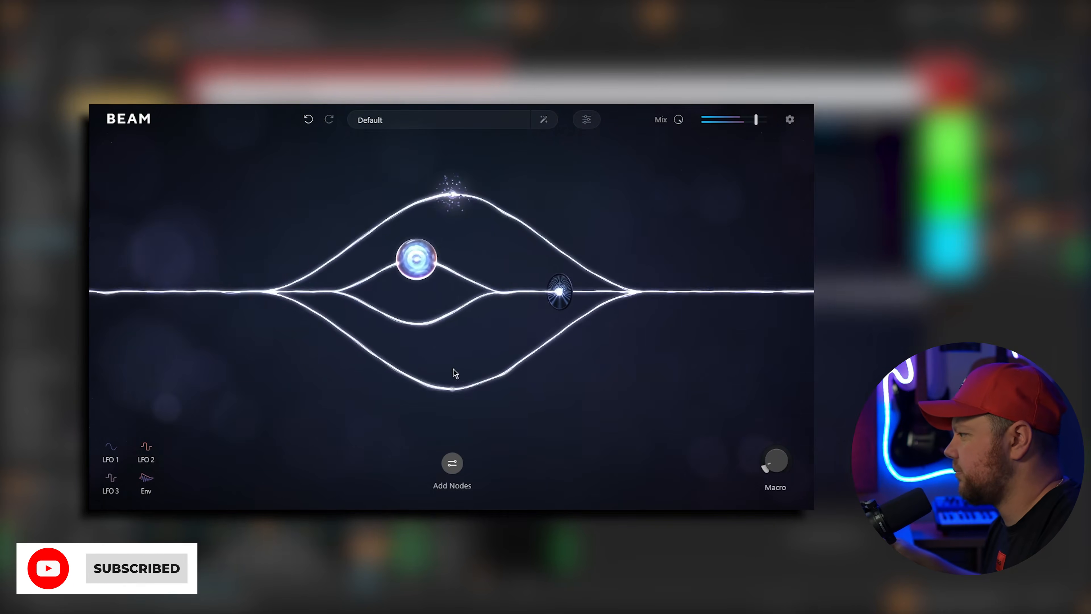
Try a Time node on the lower branch, then place a Volt node there instead
left_click(452, 462)
left_click_drag(415, 449, 624, 254)
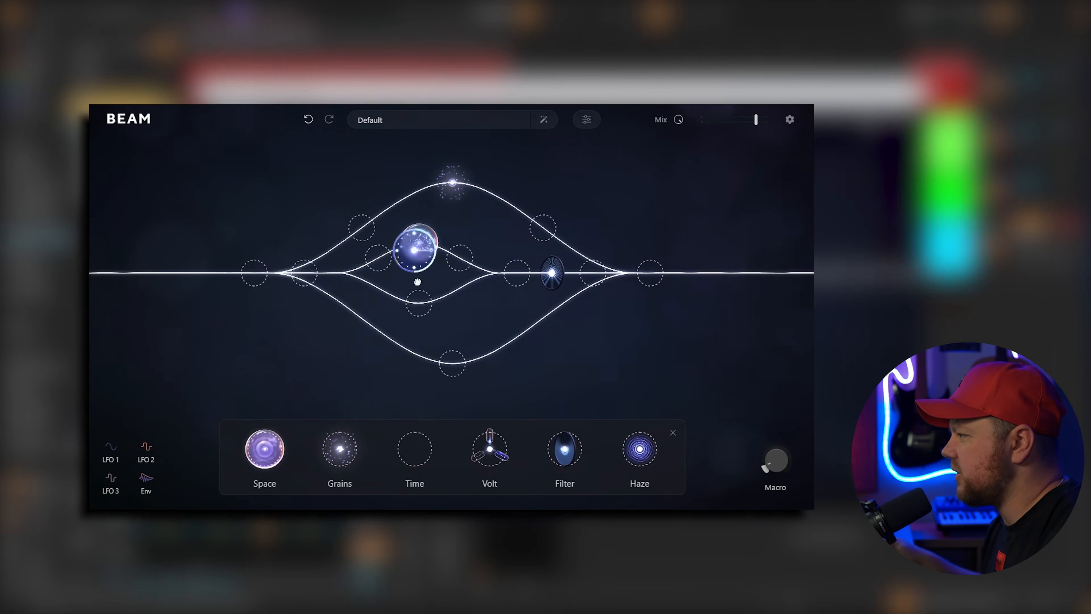
left_click_drag(266, 256, 478, 419)
left_click_drag(422, 314, 422, 306)
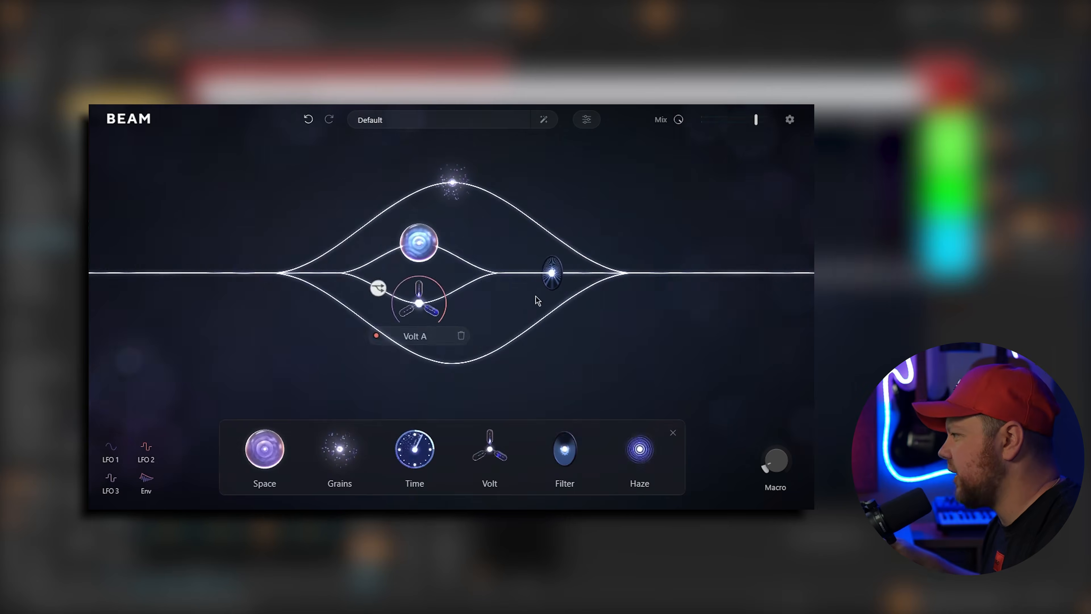
left_click(554, 275)
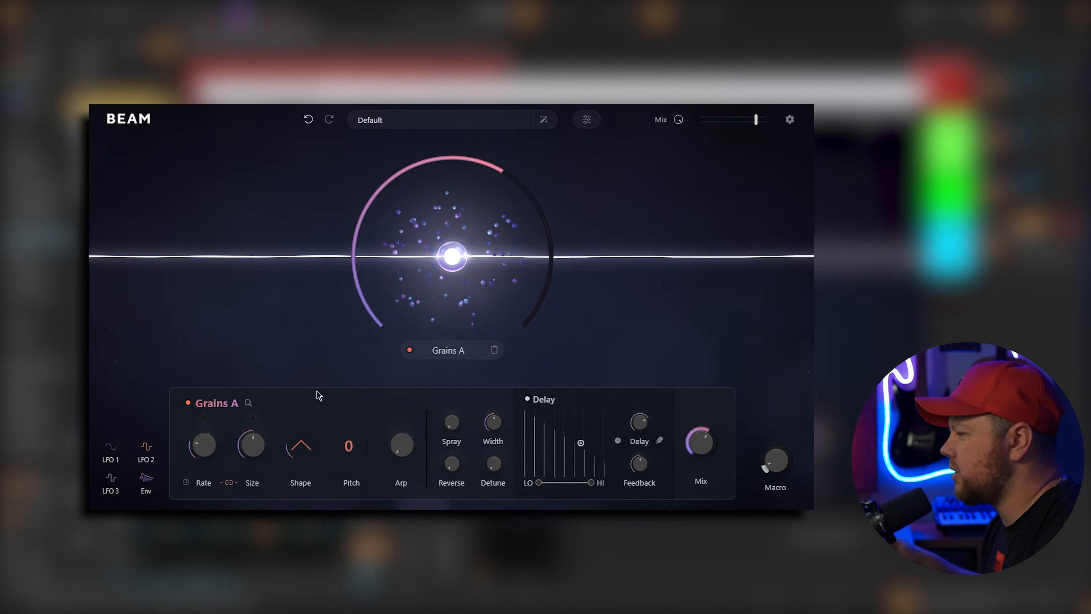
Play back the loop to audition the Grains A node
key("space")
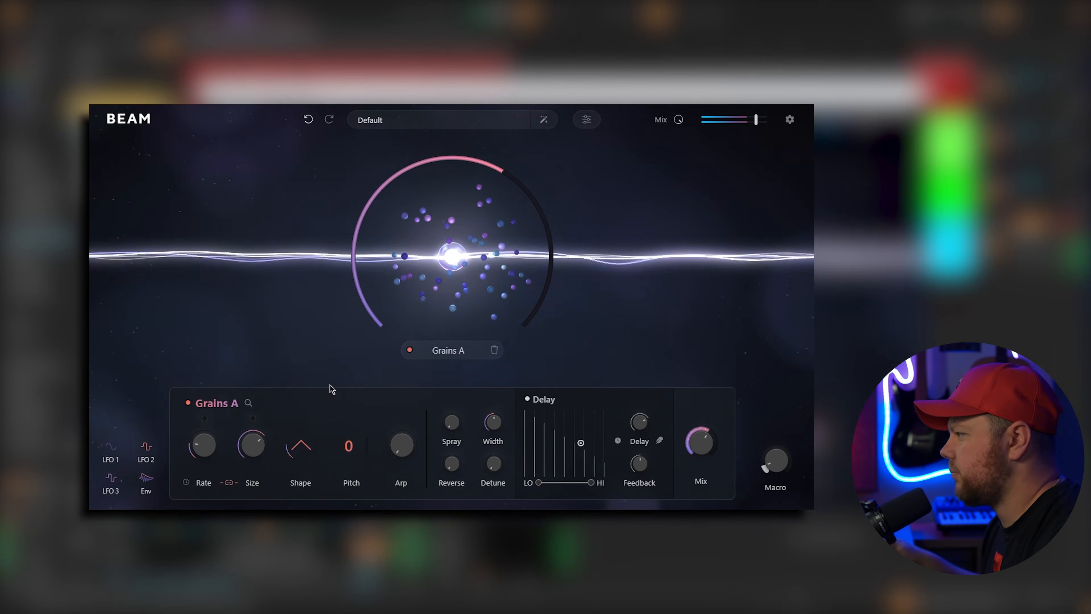
mouse_move(706, 457)
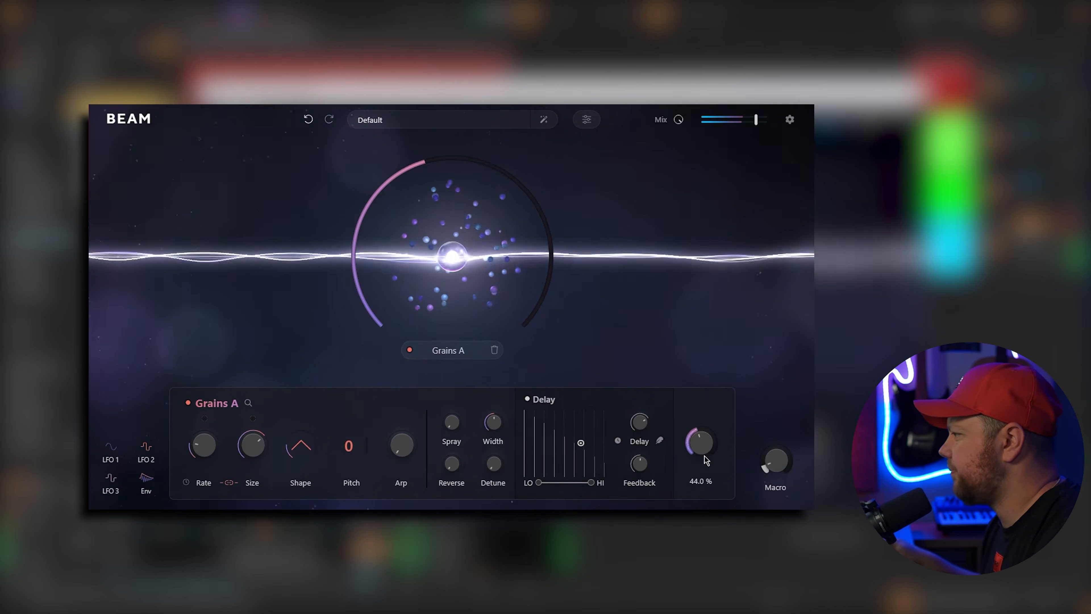
Split the beam into two paths and add a Haze node on the lower one
left_click(261, 320)
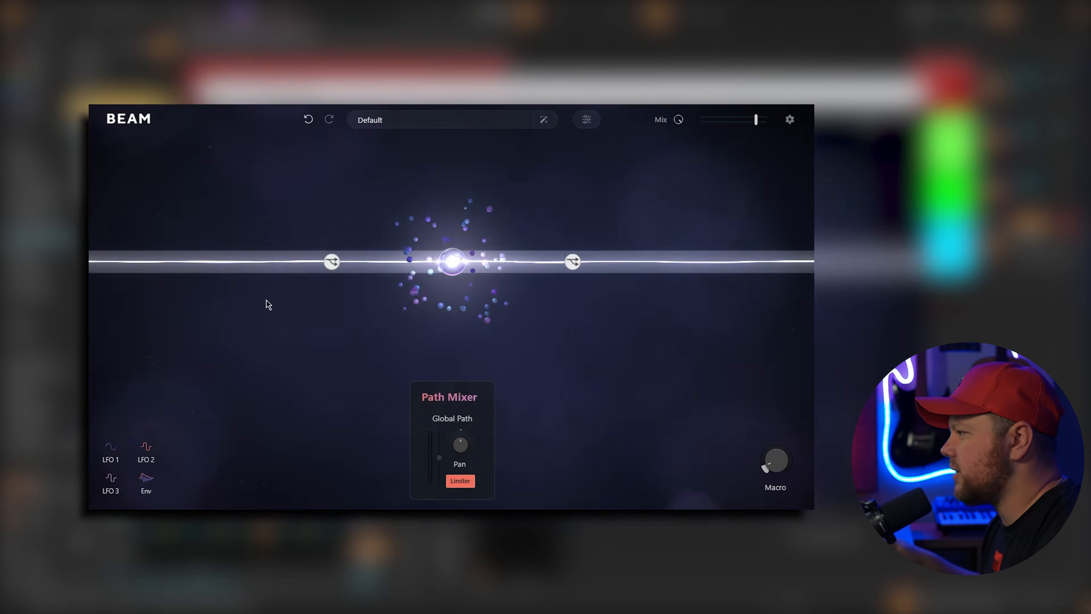
left_click_drag(594, 354, 623, 405)
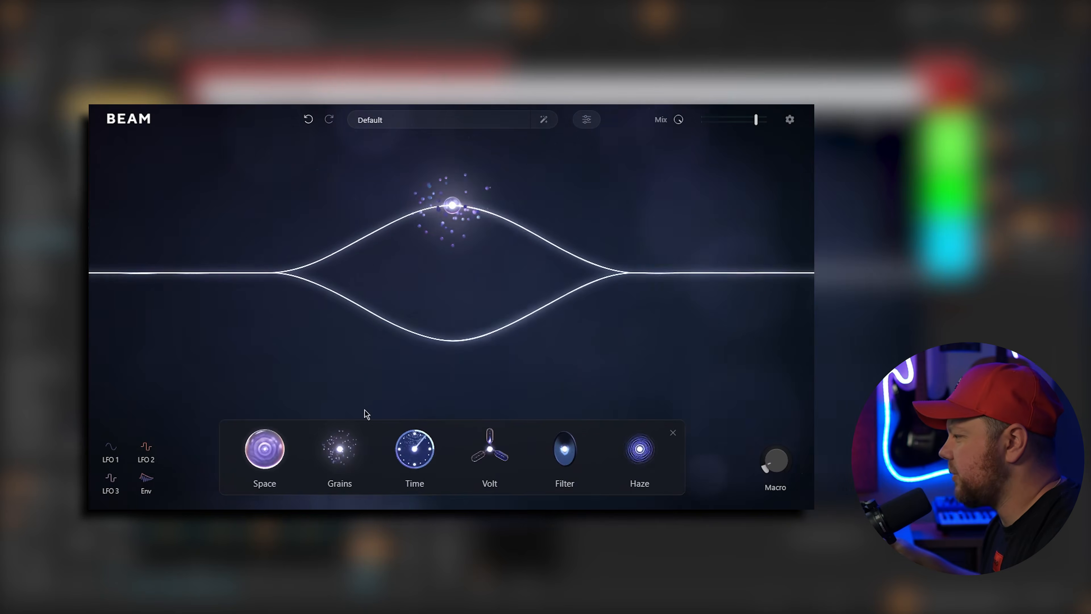
left_click_drag(640, 445, 481, 341)
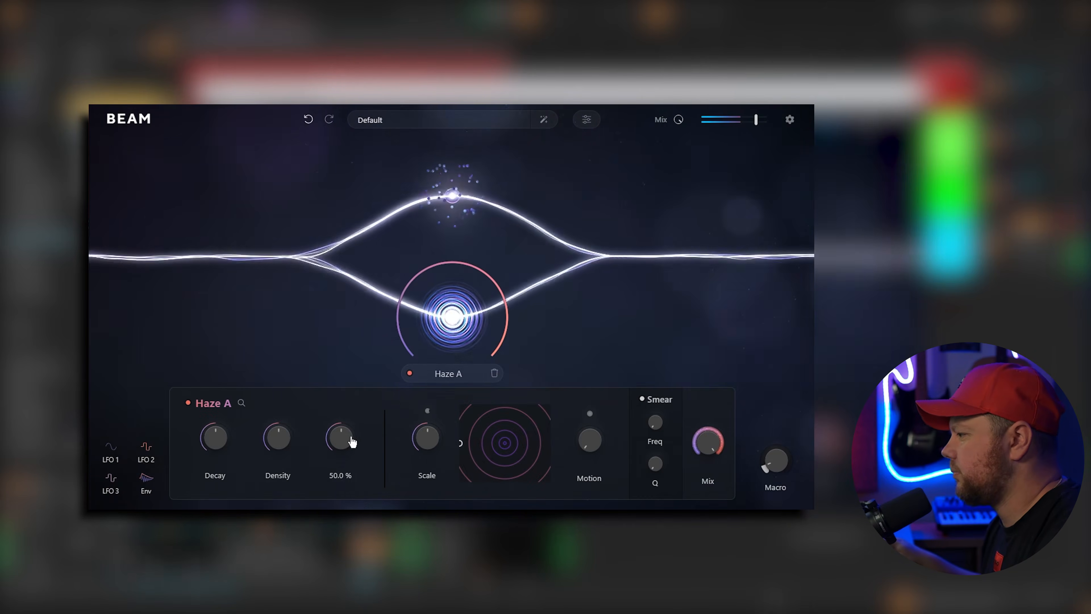
Raise the Haze Spread and set its Decay to about 71%
mouse_move(334, 436)
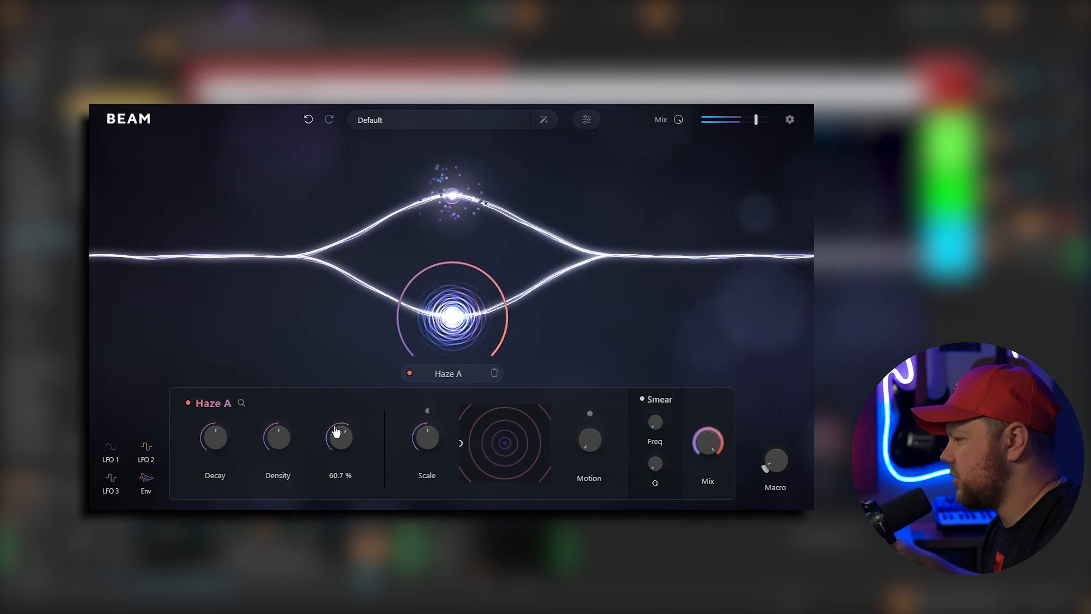
left_click_drag(336, 424, 337, 420)
mouse_move(277, 445)
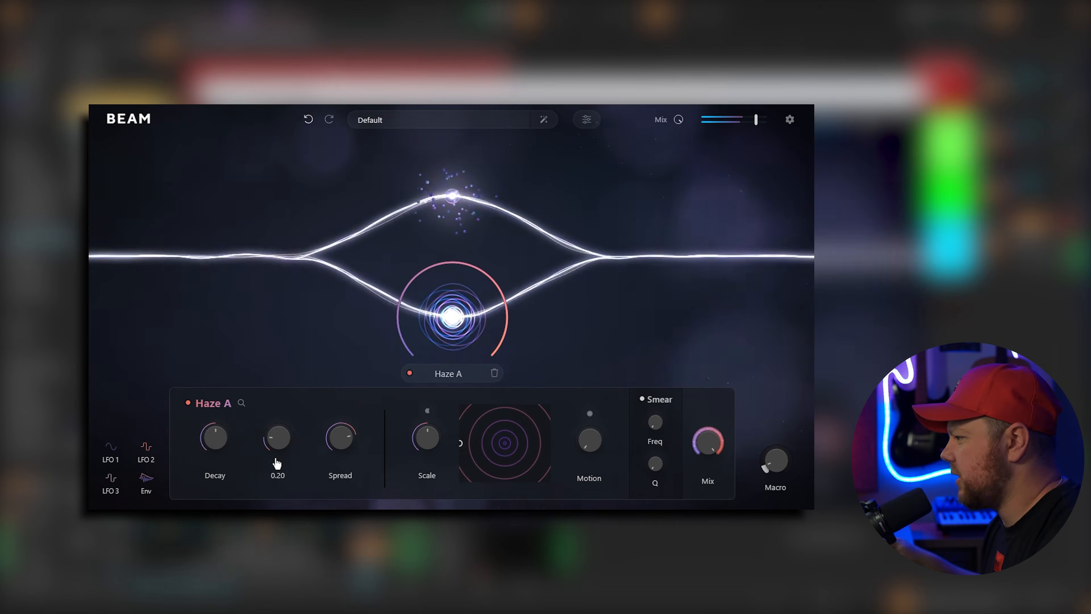
mouse_move(209, 441)
left_click_drag(210, 429, 211, 421)
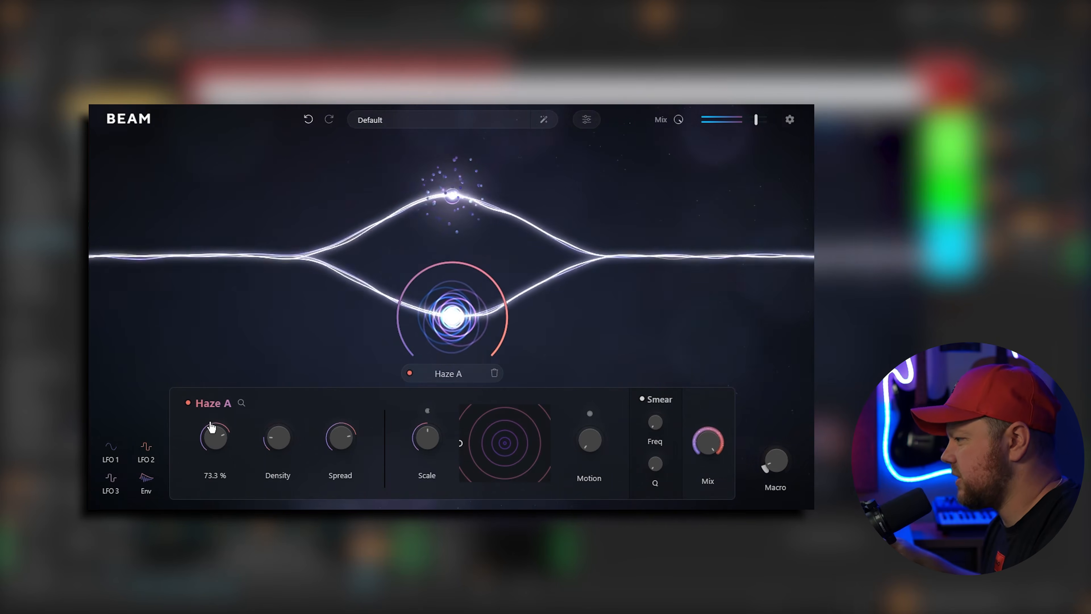
left_click_drag(211, 428, 211, 429)
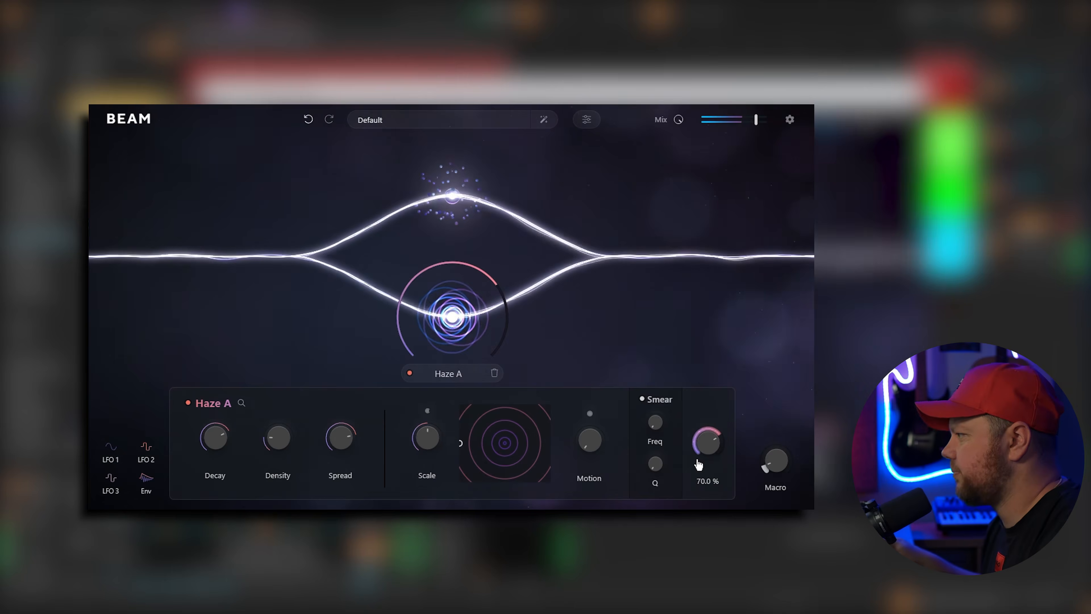
left_click(436, 212)
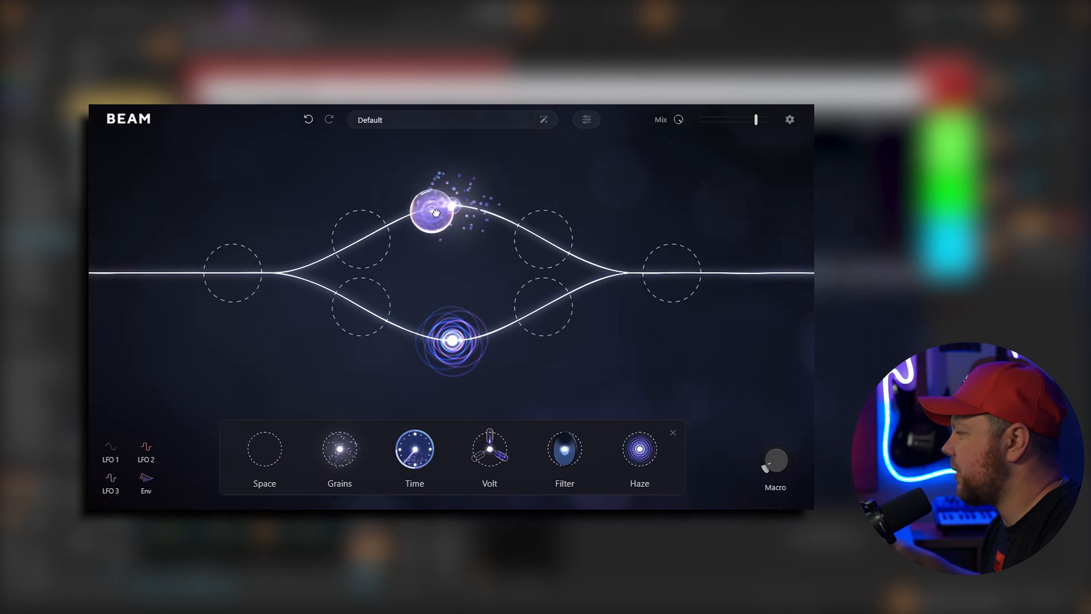
Add a Space node on the upper path using Fractal Airwaves, Mix lowered to 28%
left_click_drag(533, 240, 539, 238)
left_click(558, 205)
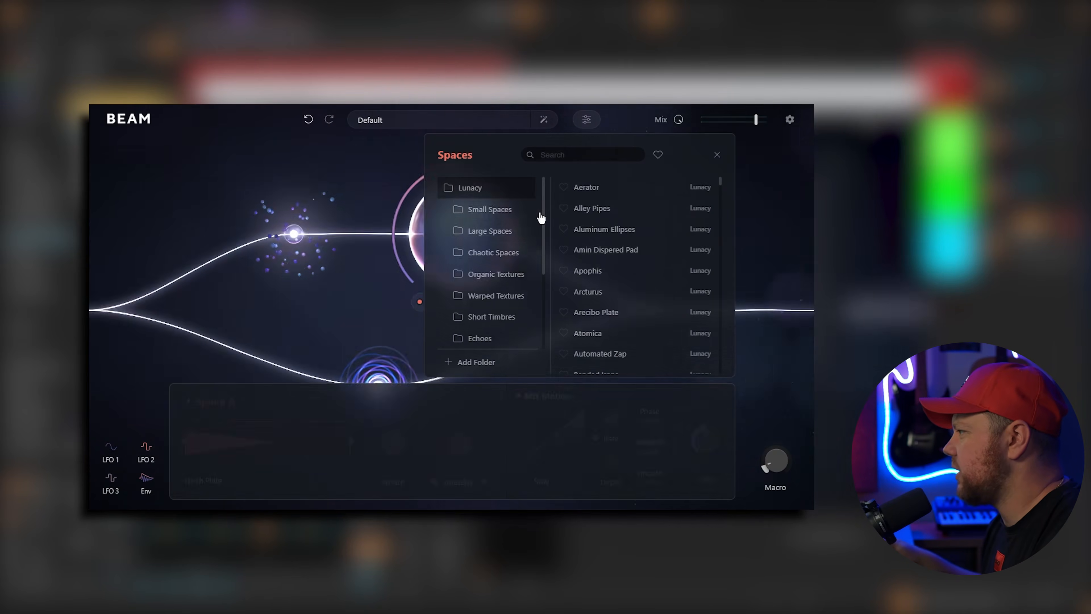
left_click(506, 214)
scroll(601, 270, "down", 3)
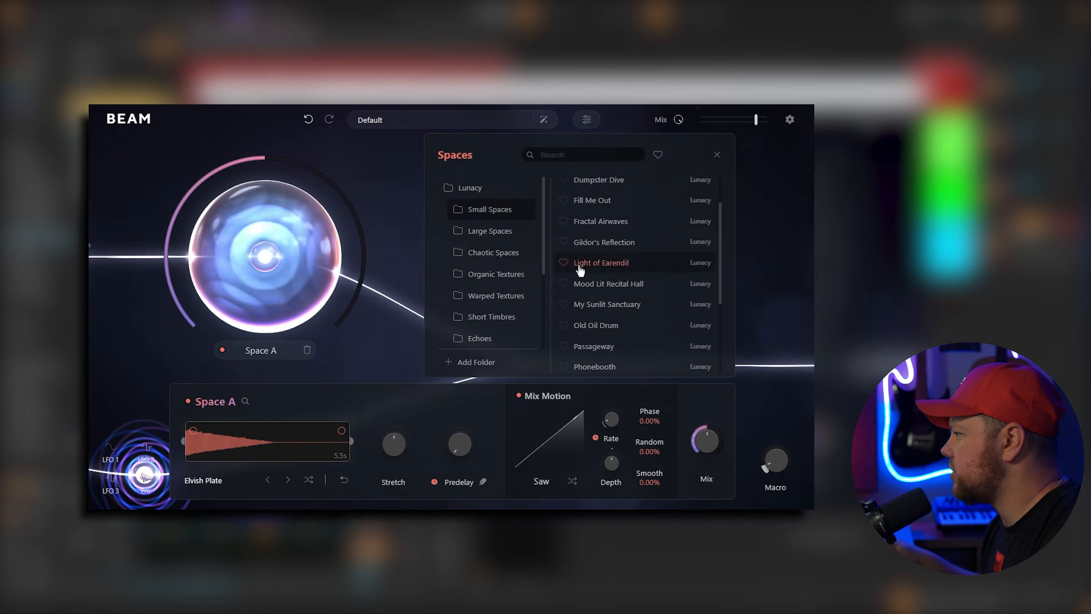
scroll(625, 287, "up", 3)
left_click(622, 271)
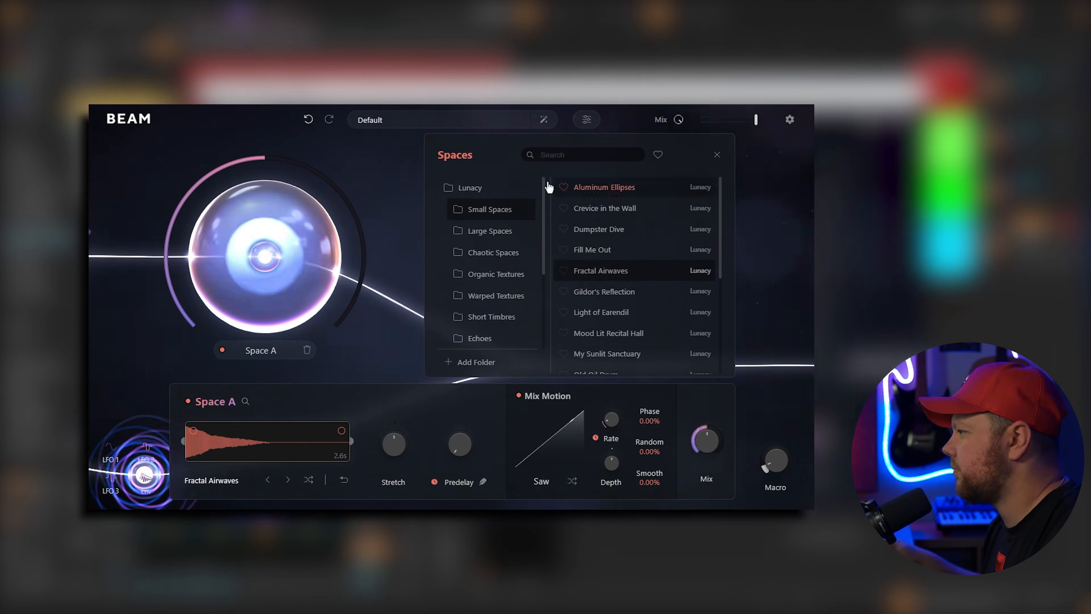
left_click_drag(706, 440, 709, 457)
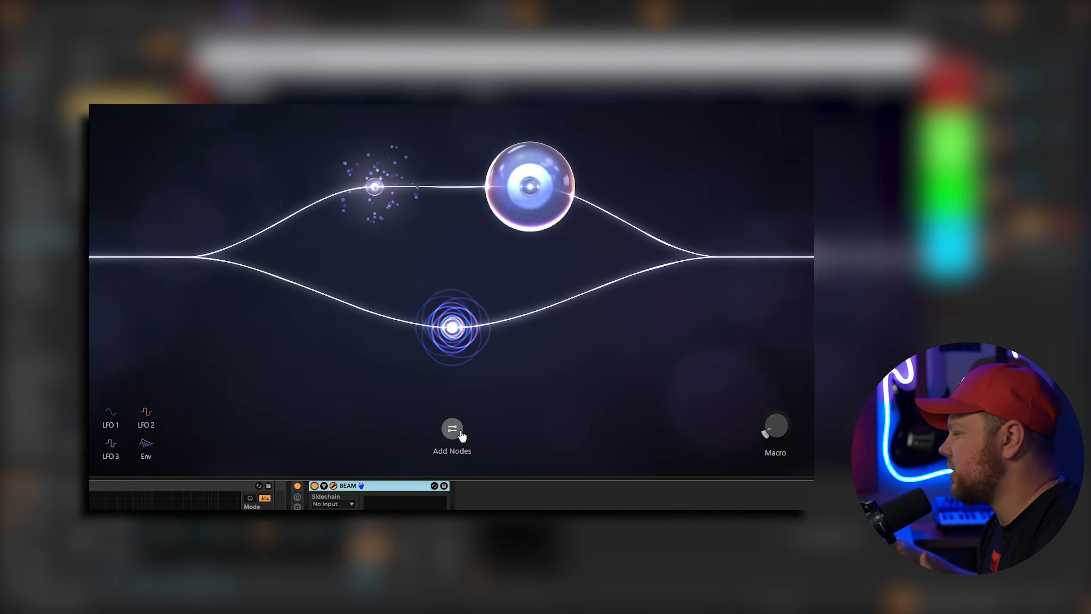
Add a Bell Filter after the paths with stereo 72% and cutoff 1.53 kHz
left_click(452, 433)
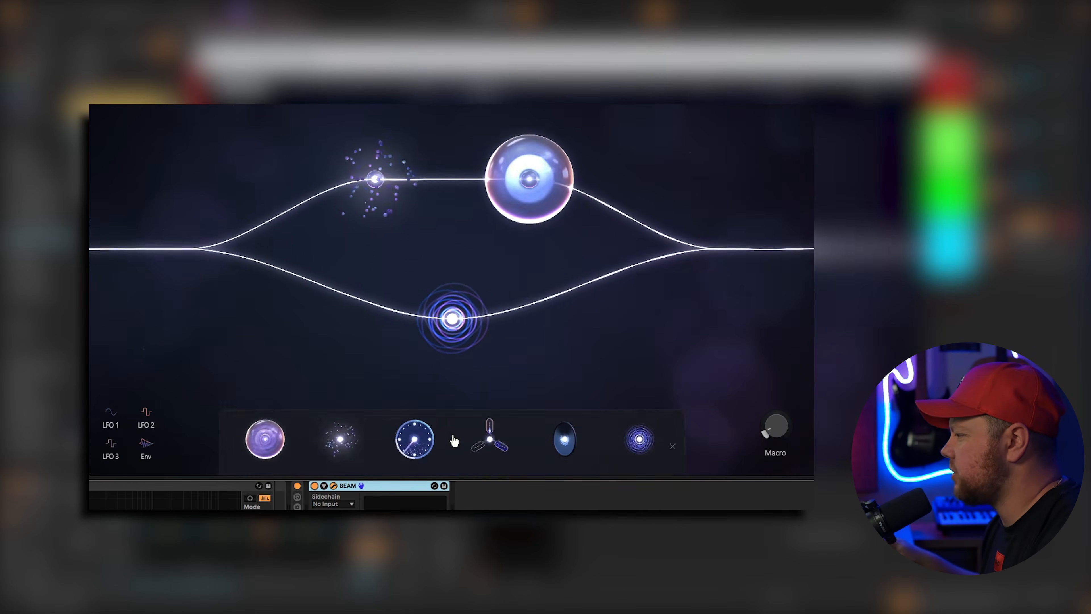
left_click_drag(567, 424, 722, 236)
scroll(554, 202, "down", 4)
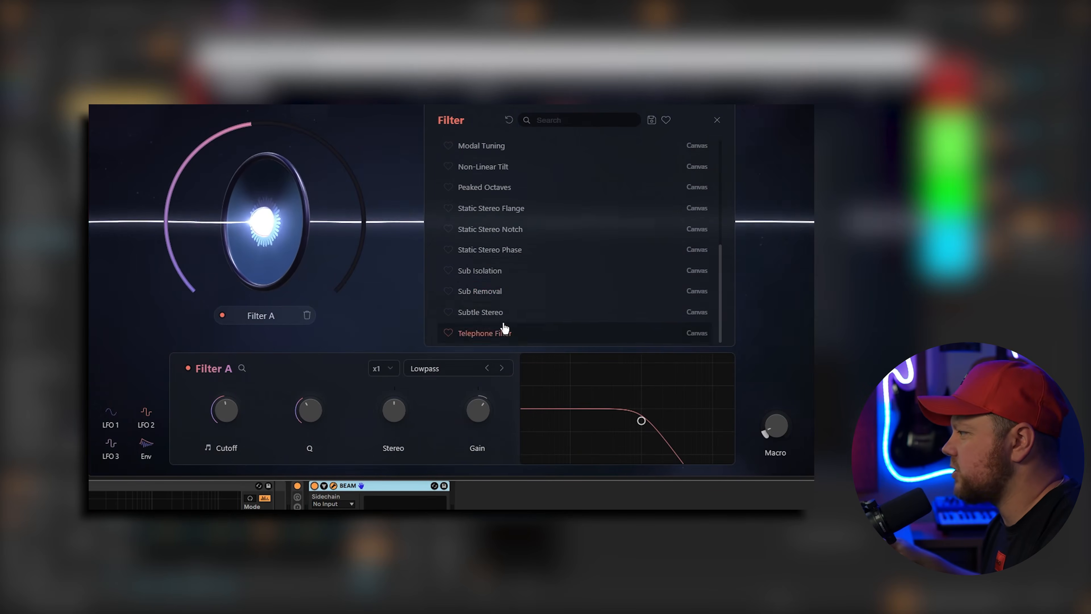
left_click(489, 314)
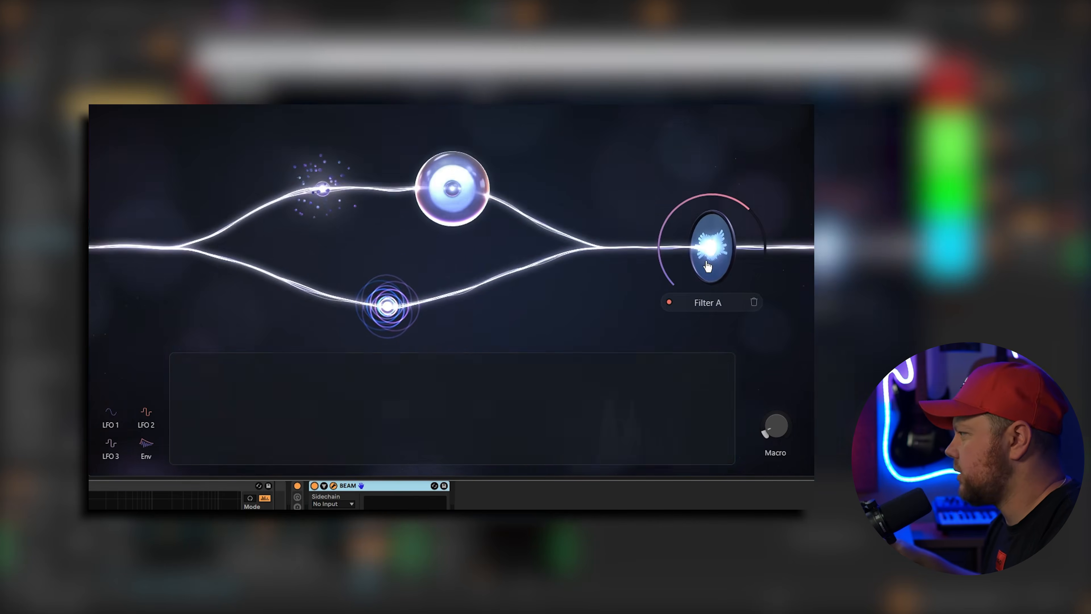
left_click_drag(391, 419, 391, 433)
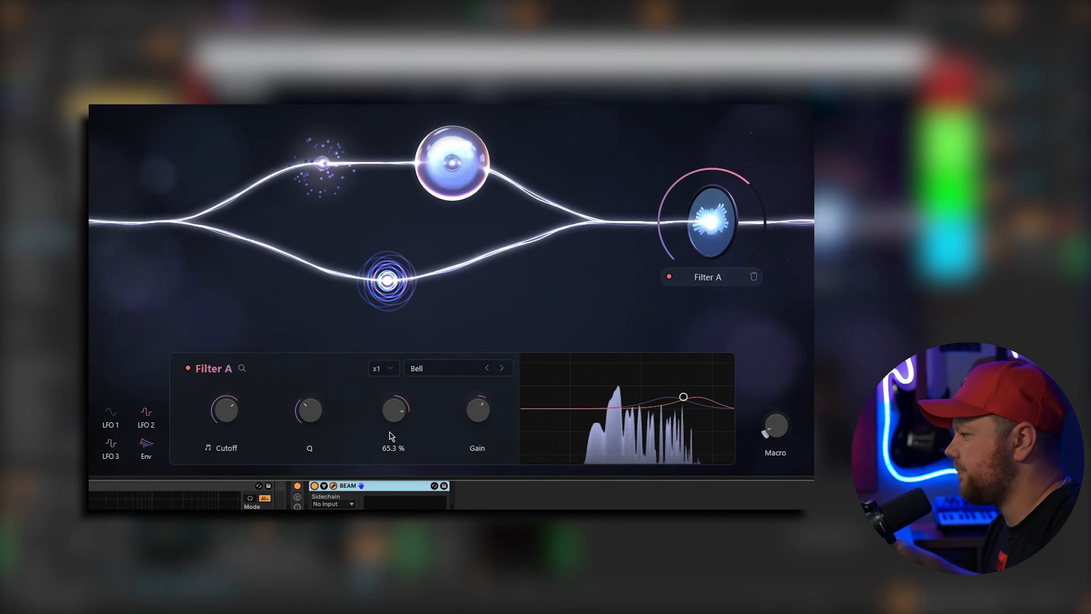
mouse_move(227, 423)
left_click_drag(227, 423, 226, 433)
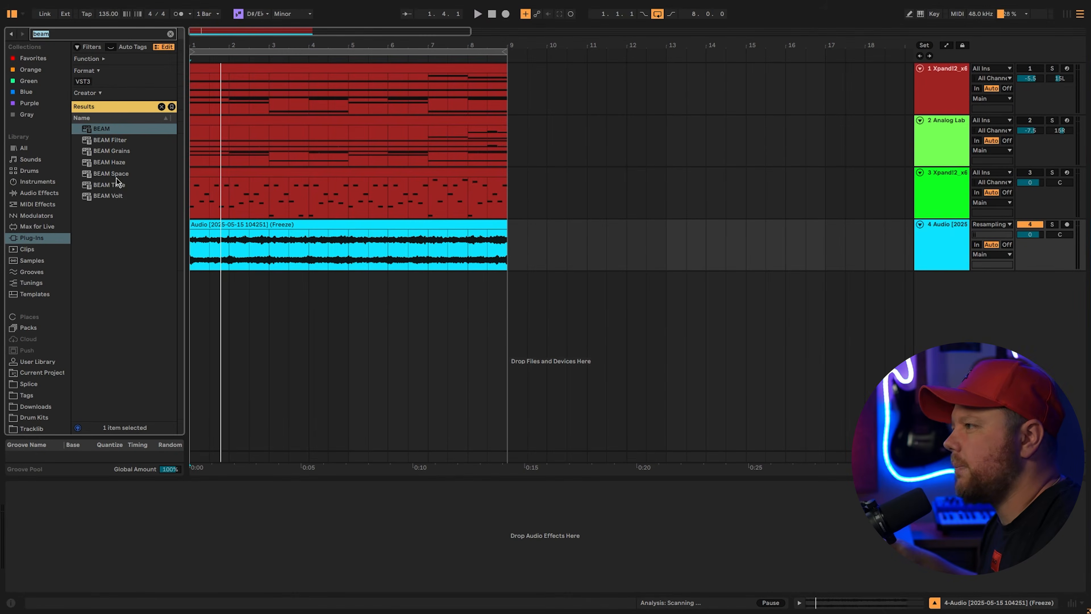
Load BEAM Time onto the track's device chain and play the loop through it
left_click_drag(115, 185, 304, 531)
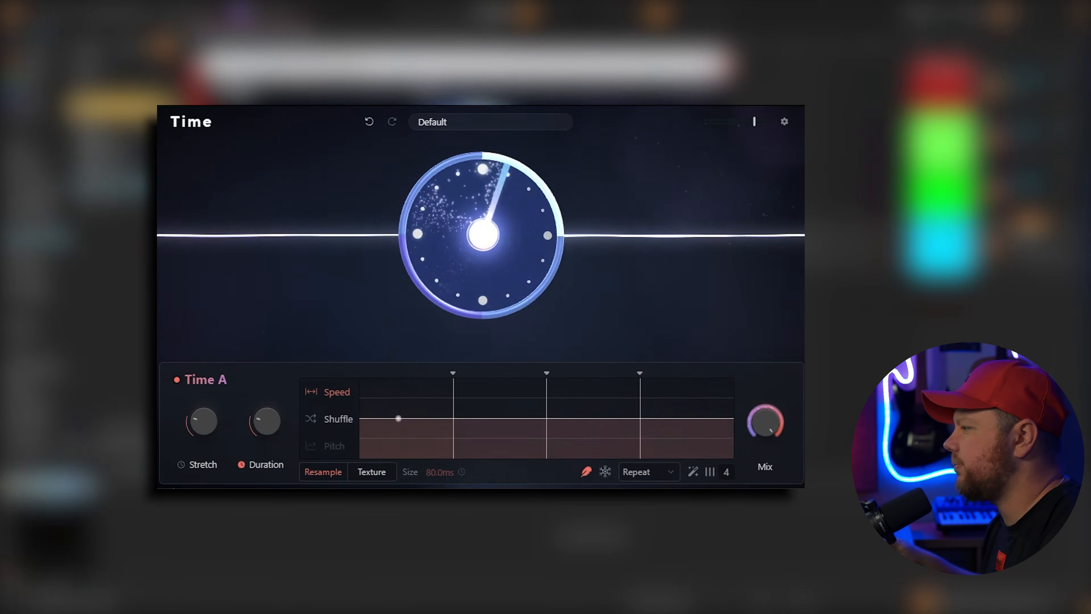
key("space")
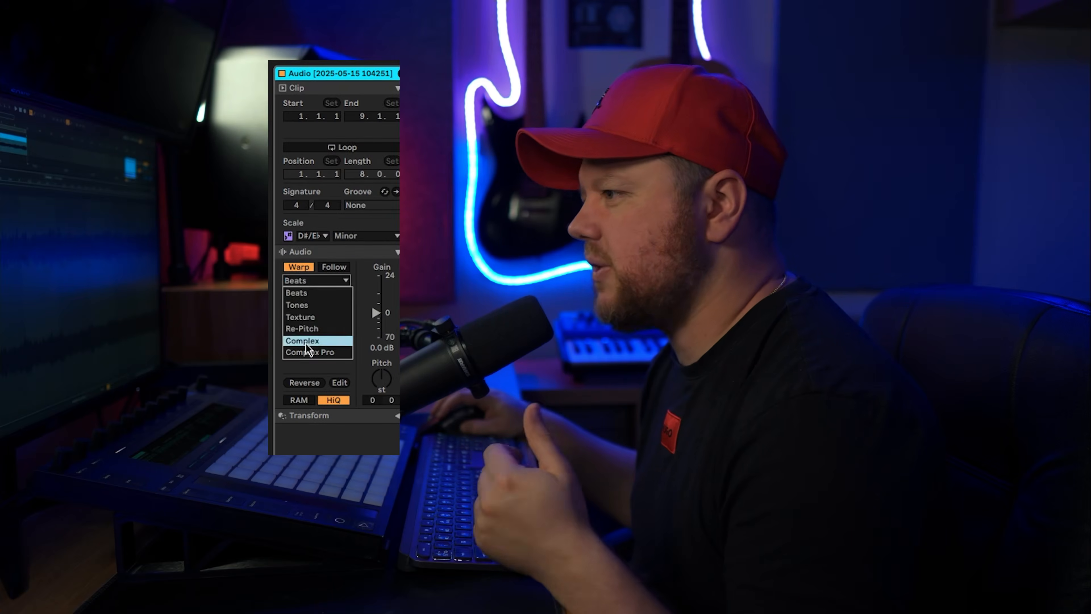
Set the audio clip's warp mode to Complex and transpose it up to +8 semitones
left_click(305, 343)
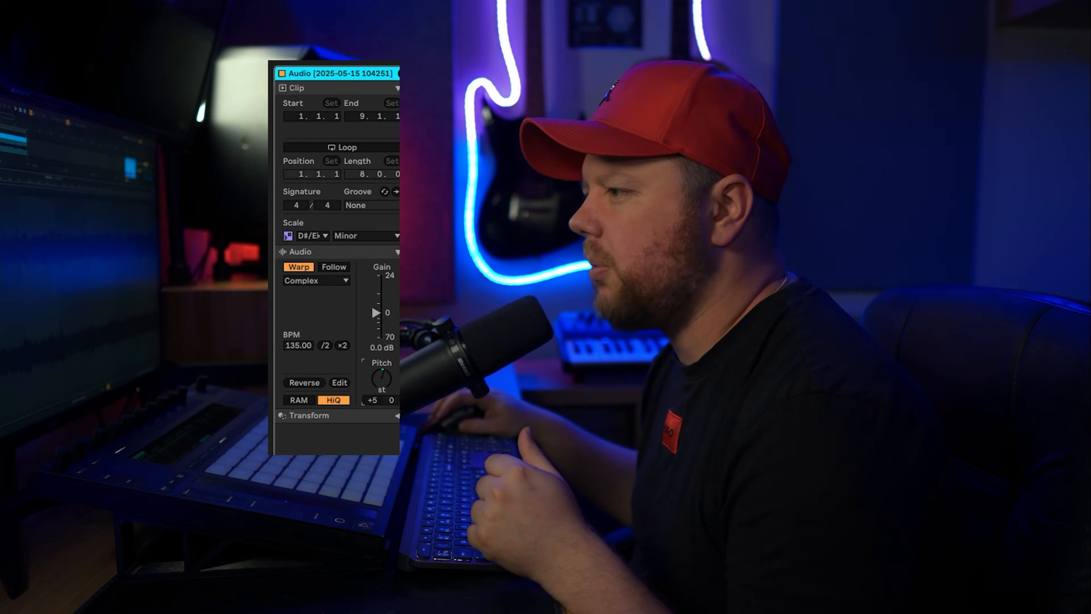
key("Up")
key("Up")
key("Up")
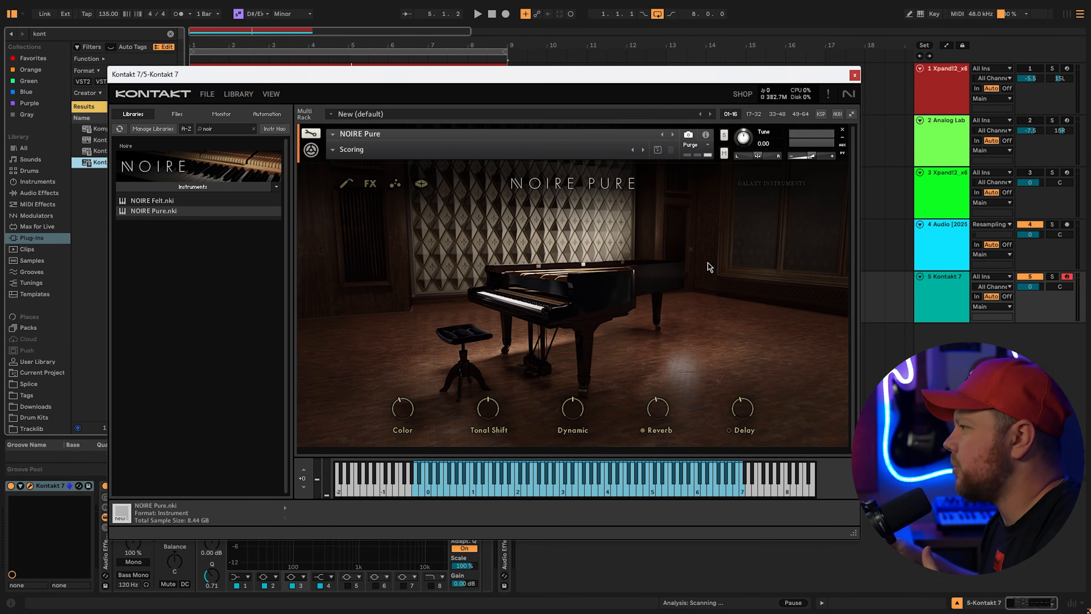
Close Kontakt and add a C1 note to the piano clip spanning bars 1 to 3
left_click(855, 76)
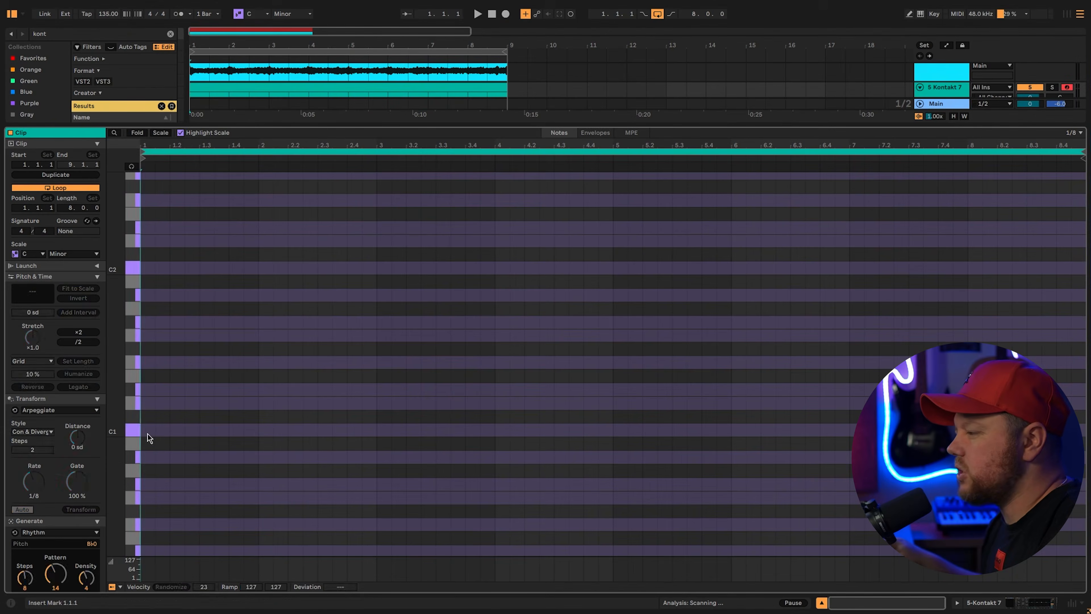
double_click(147, 430)
left_click_drag(158, 432, 376, 431)
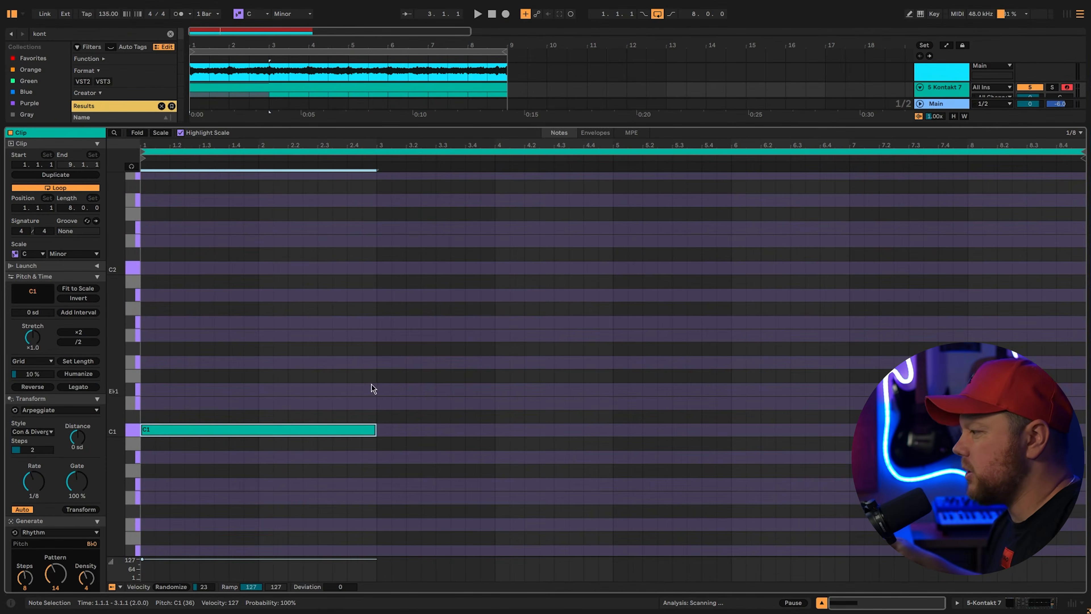
Repeat the C1 note across the clip and drop the bar-3 and bar-7 notes to G0
key("ctrl+d")
key("ctrl+d")
key("ctrl+d")
left_click(923, 378)
left_click_drag(924, 429, 924, 485)
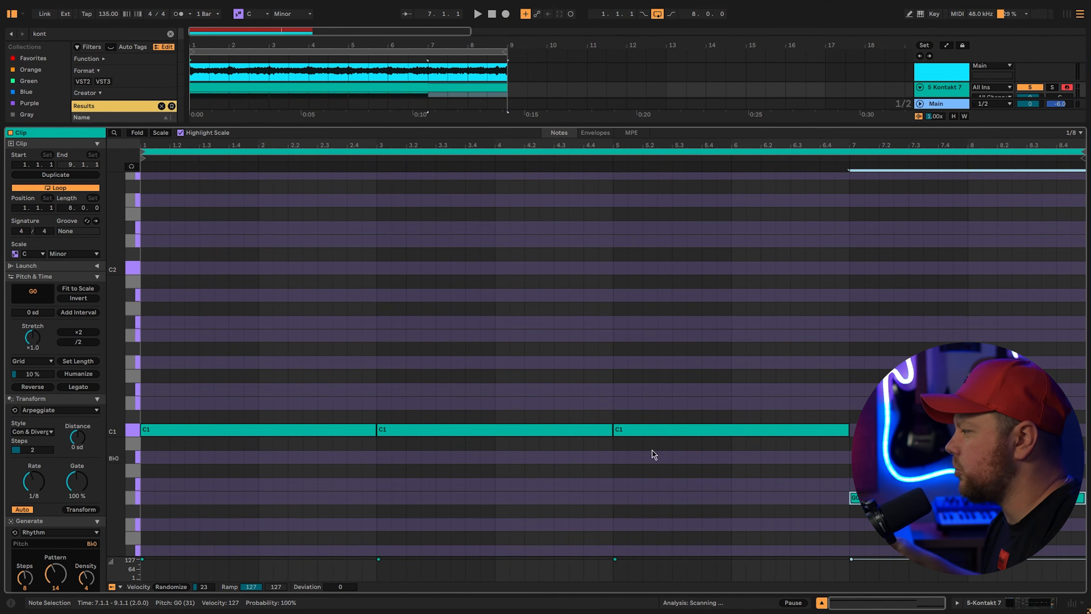
scroll(580, 407, "down", 2)
left_click_drag(508, 396, 495, 467)
key("space")
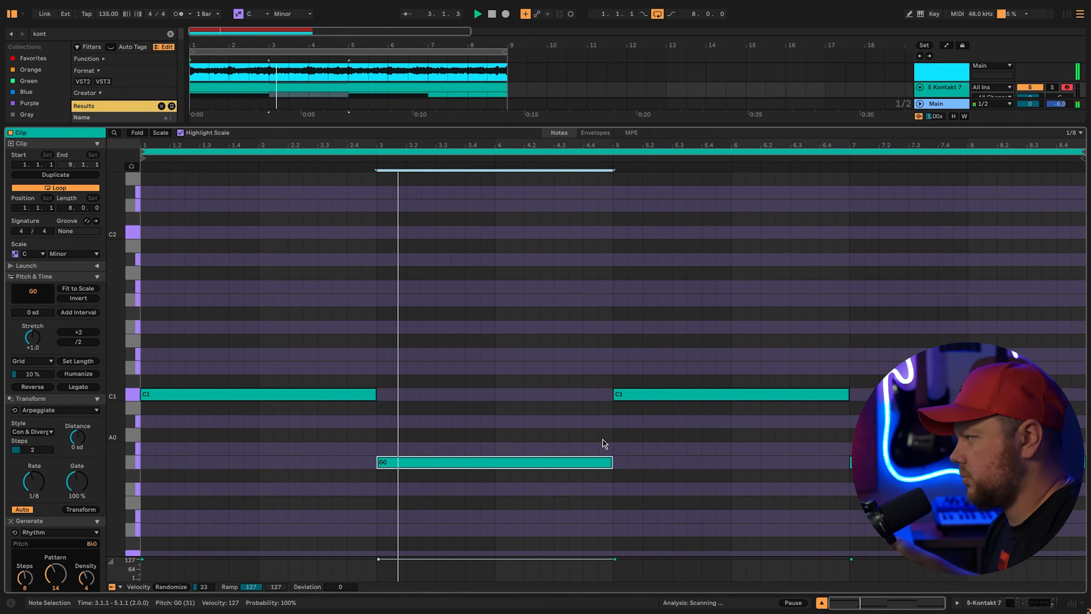
Copy the notes up an octave, lower their velocity to about 93, and audition in the mixer
left_click_drag(876, 378, 216, 271)
scroll(227, 454, "up", 2)
scroll(335, 385, "up", 9)
left_click_drag(149, 433, 159, 280)
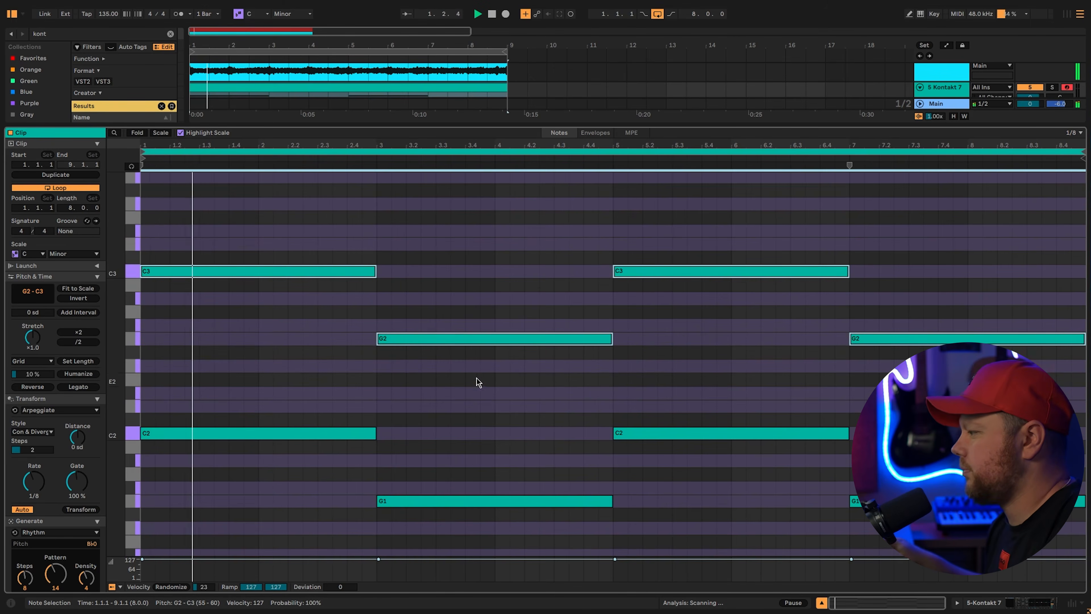
scroll(518, 398, "down", 7)
left_click_drag(421, 559, 422, 574)
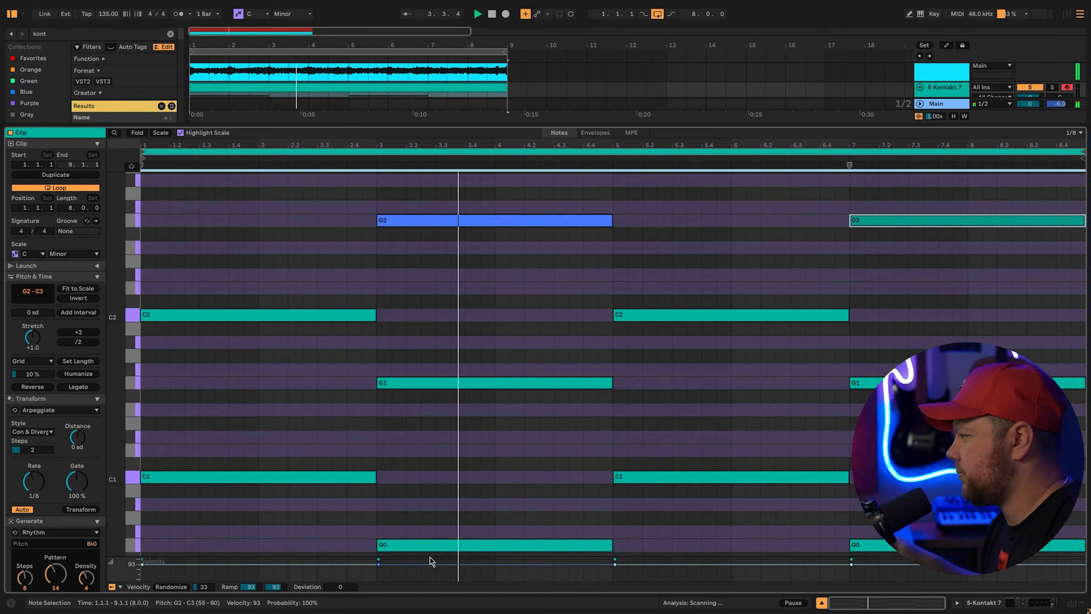
scroll(602, 377, "down", 3)
scroll(601, 377, "up", 1)
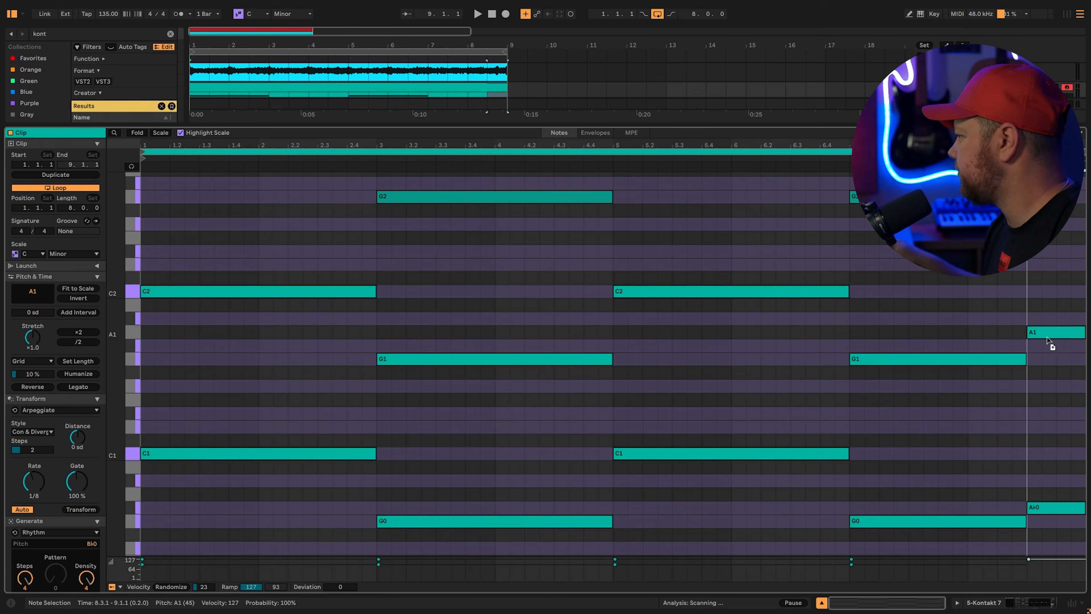
scroll(1045, 367, "up", 3)
key("space")
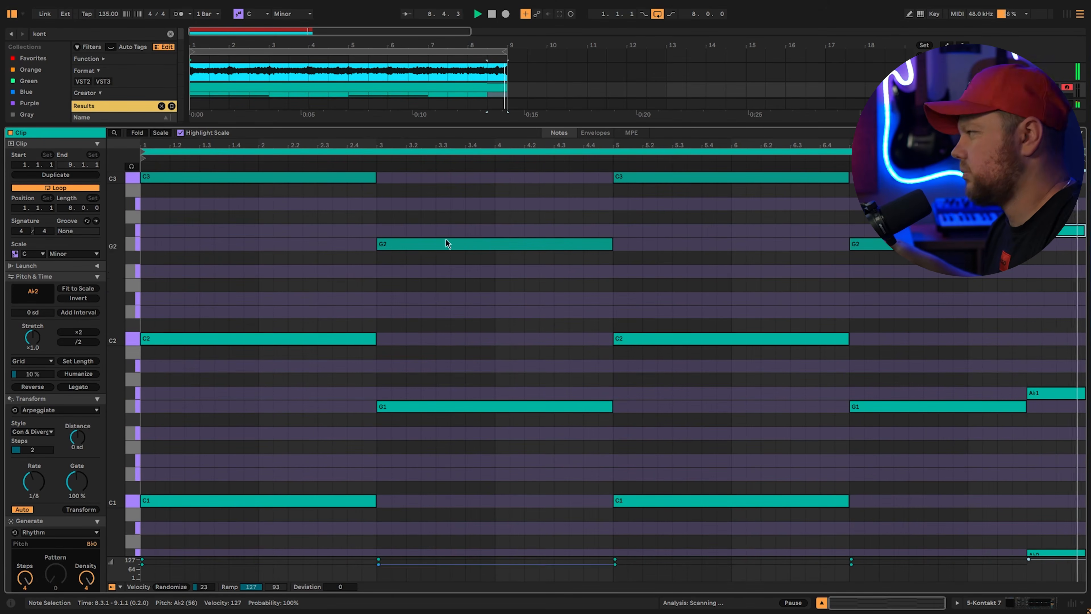
key("Tab")
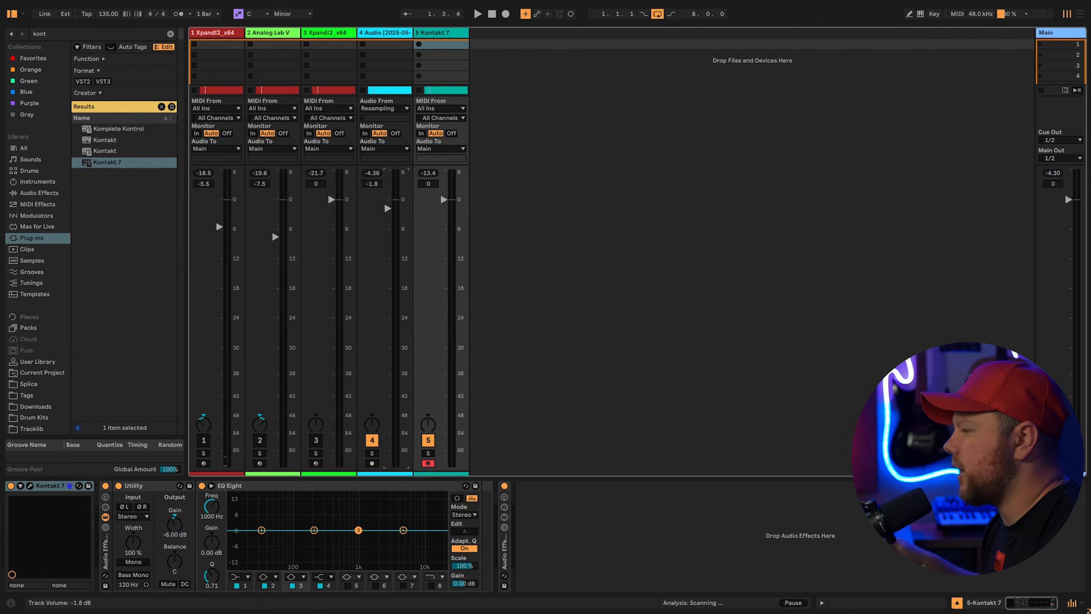
key("space")
Lower track 4 to -6.3 dB and draw a C4 note across bar 1 of the Omnisphere clip
left_click_drag(387, 218, 388, 234)
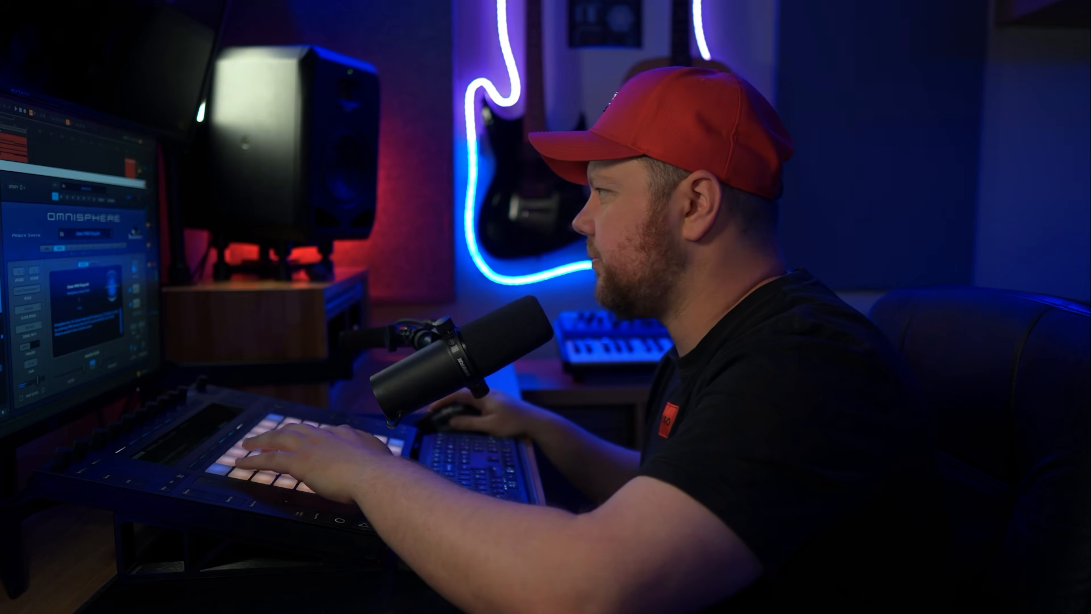
mouse_move(146, 511)
left_mouse_down()
mouse_move(236, 511)
mouse_move(236, 469)
left_mouse_up()
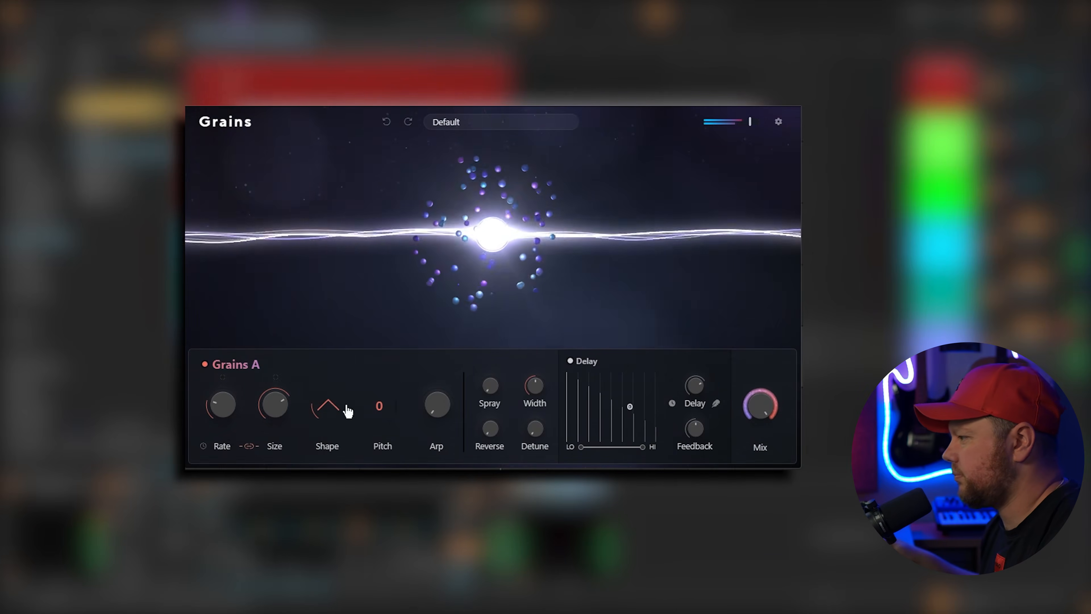
Set the BEAM Grains size to 1:2 and its mix to about 25%
left_click_drag(274, 408, 273, 426)
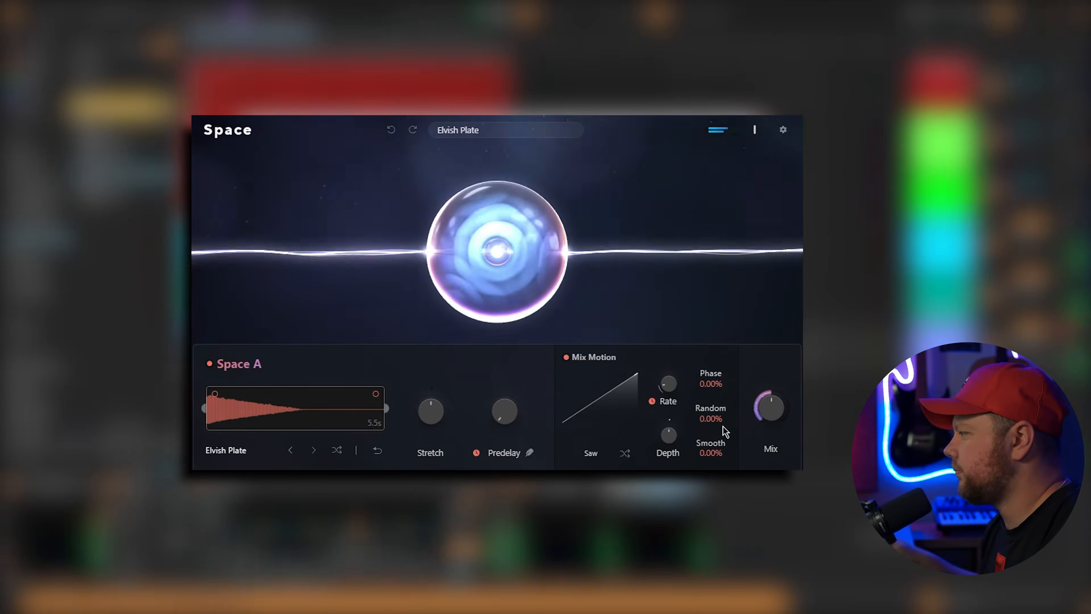
mouse_move(768, 411)
left_click_drag(769, 413, 768, 436)
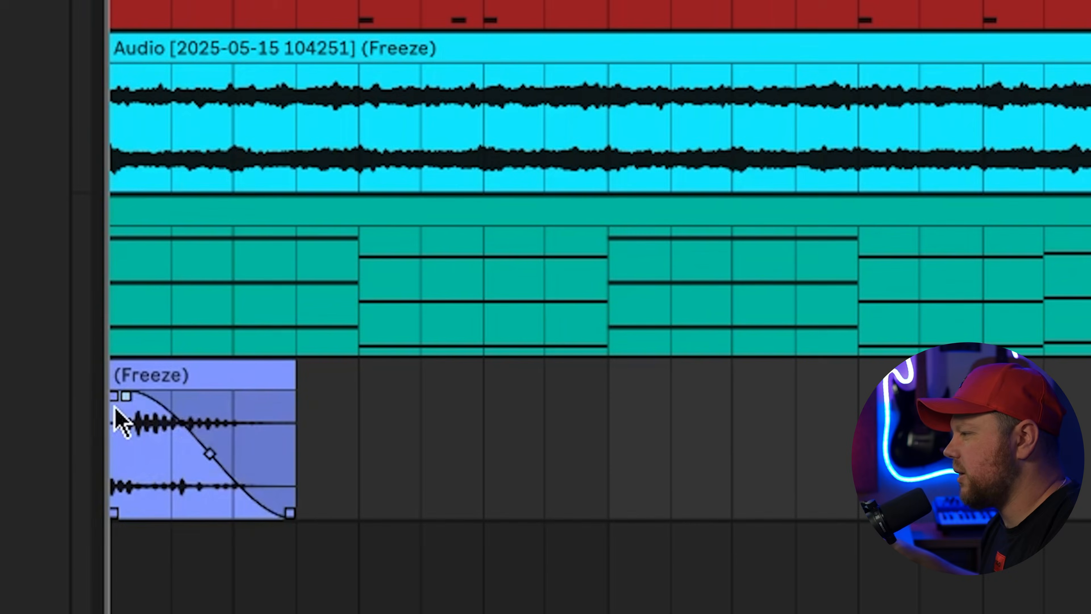
Pull the frozen clip's fade to its start and duplicate the clip right after itself
left_click_drag(115, 408, 79, 411)
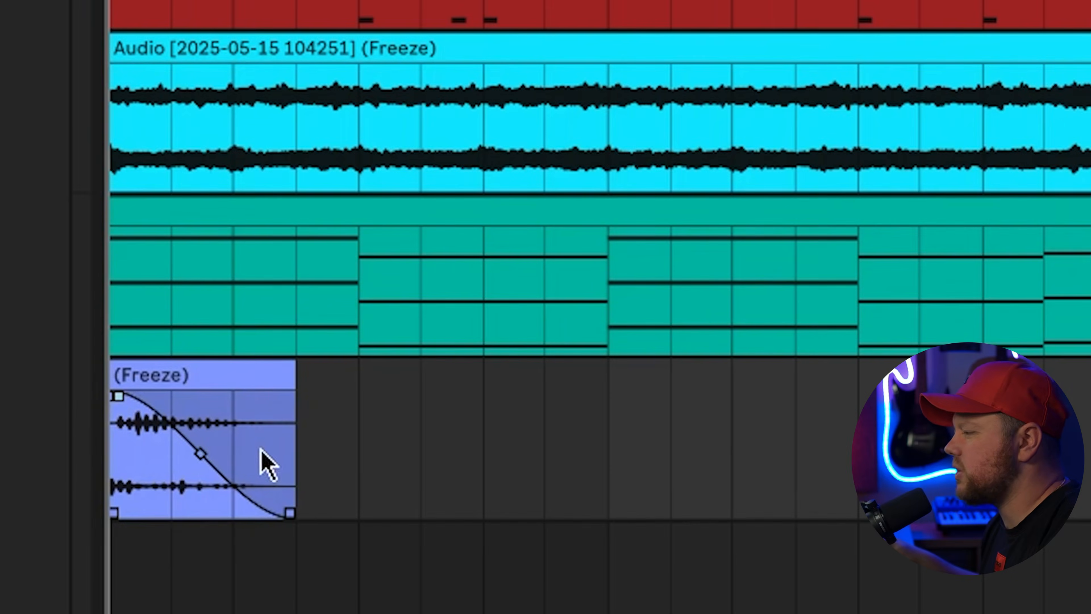
key("space")
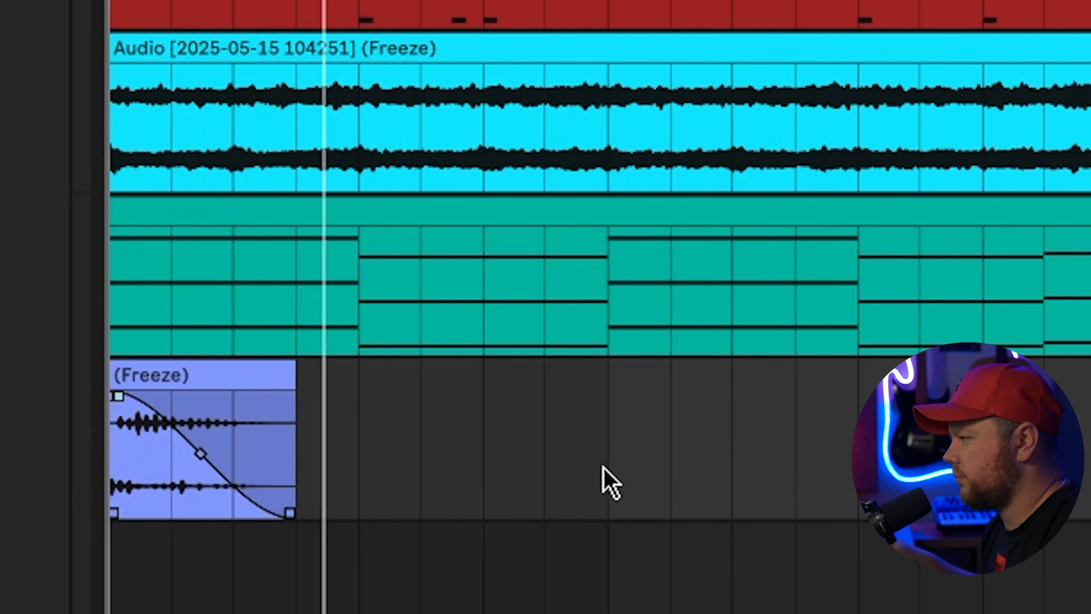
left_click_drag(603, 480, 48, 505)
key("ctrl+d")
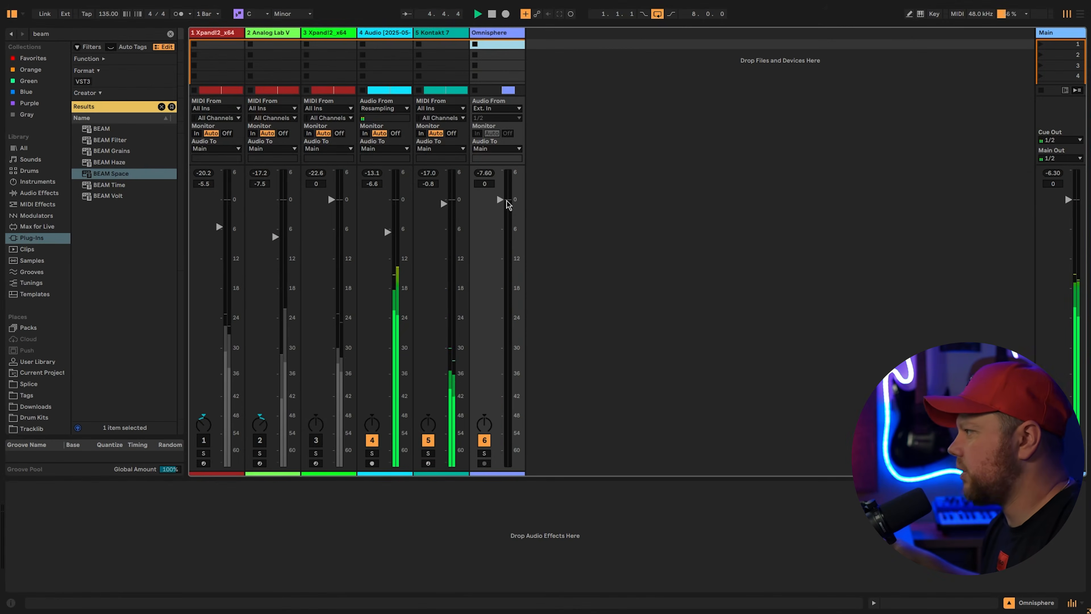
Bring the Omnisphere fader down to -6.1 dB and return to Arrangement view
left_click_drag(484, 184, 484, 203)
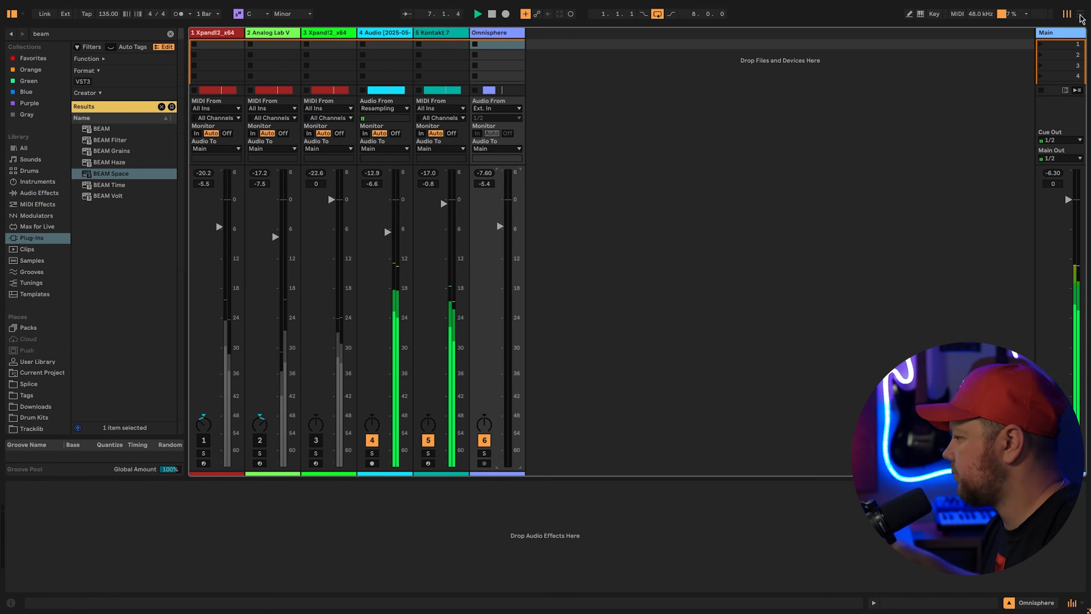
left_click_drag(500, 226, 500, 230)
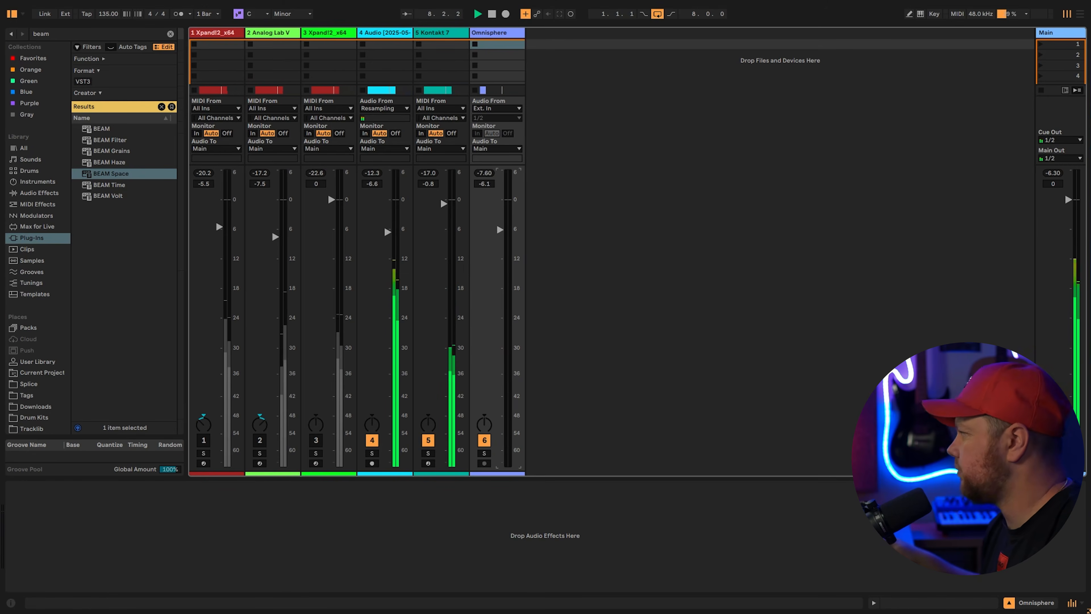
key("Tab")
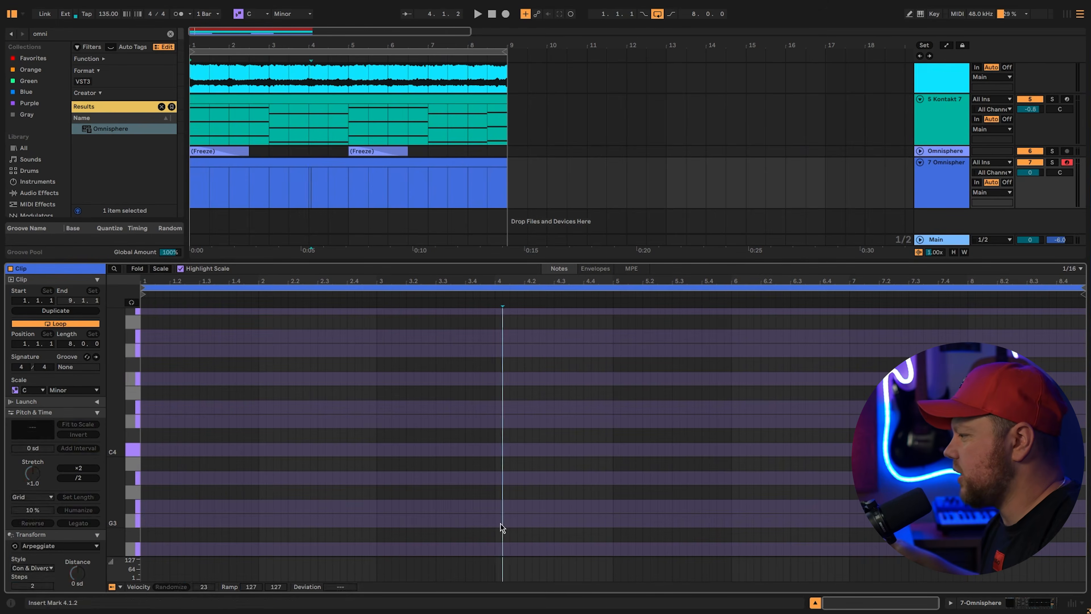
Extend G3 to a bar, copy it to D4, repeat the chord at bar 8, and shorten that G3
left_click(499, 521)
left_click_drag(501, 521, 561, 426)
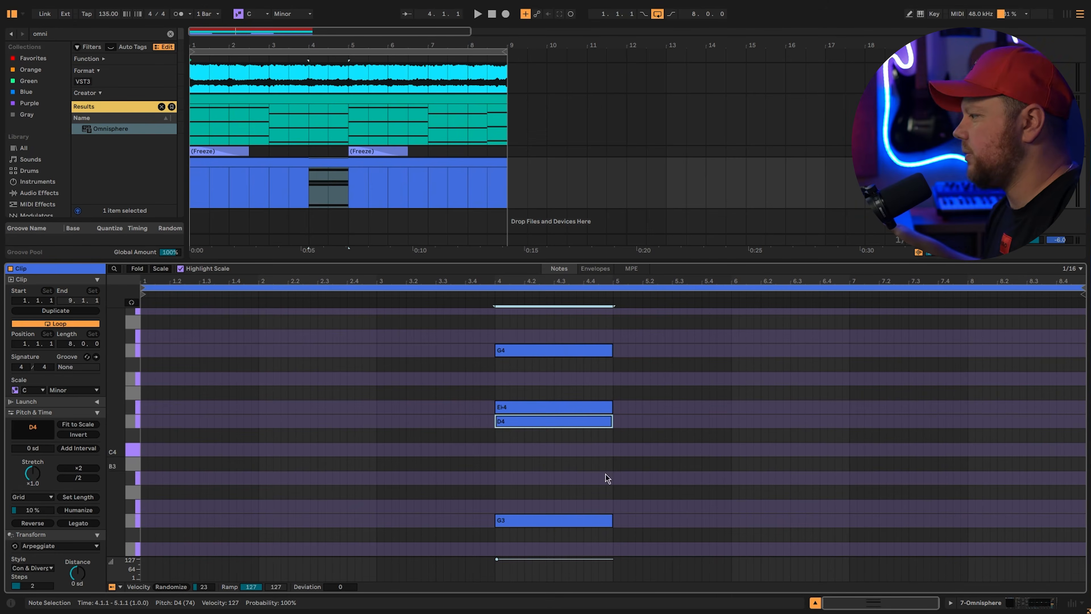
key("ctrl+a")
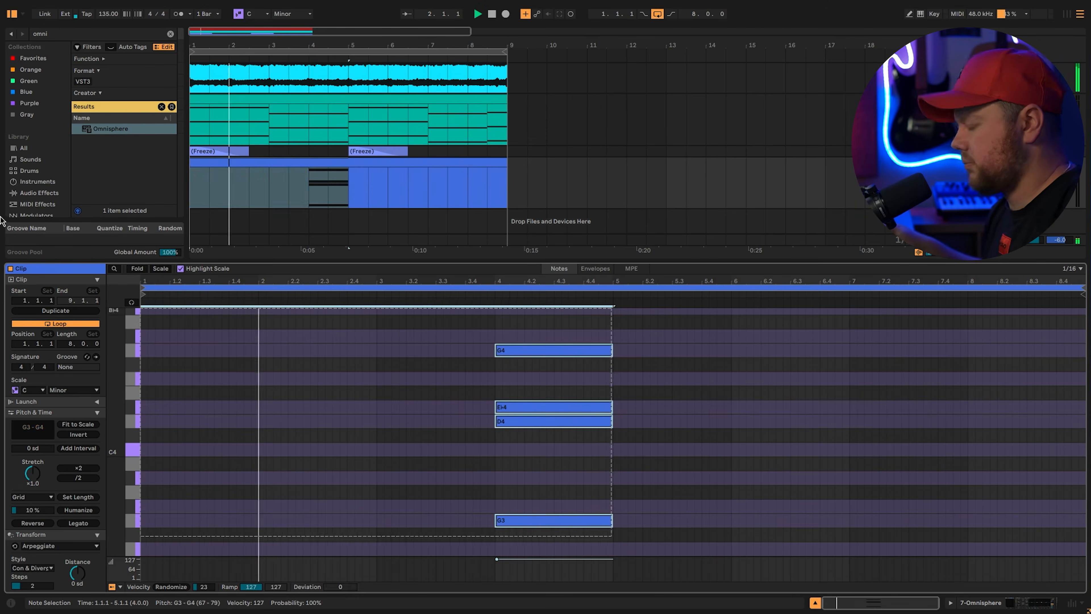
key("ctrl+d")
left_click(1073, 502)
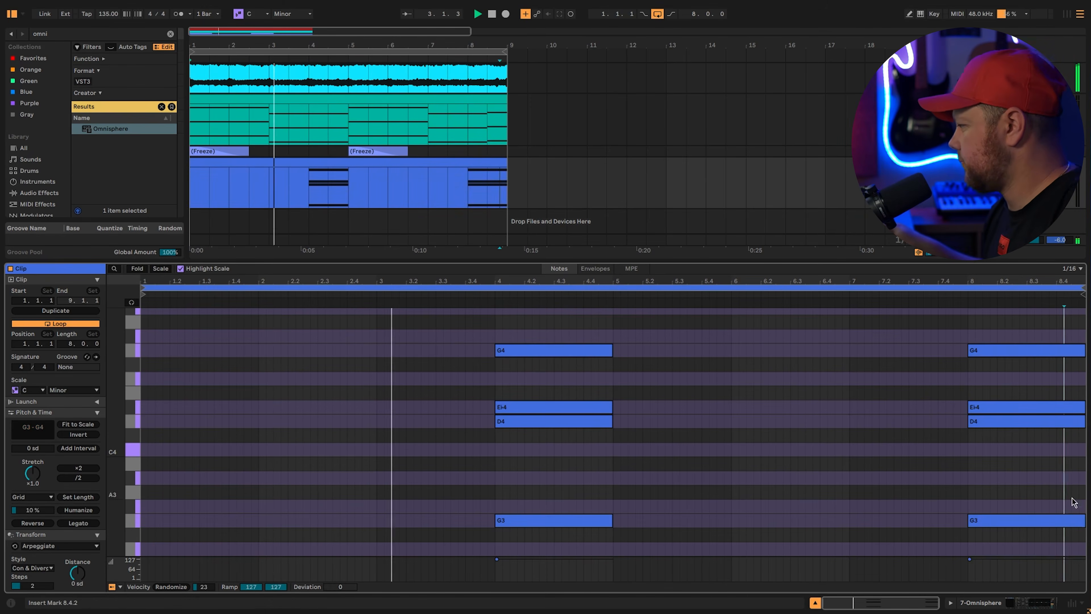
left_click_drag(1083, 520, 1058, 509)
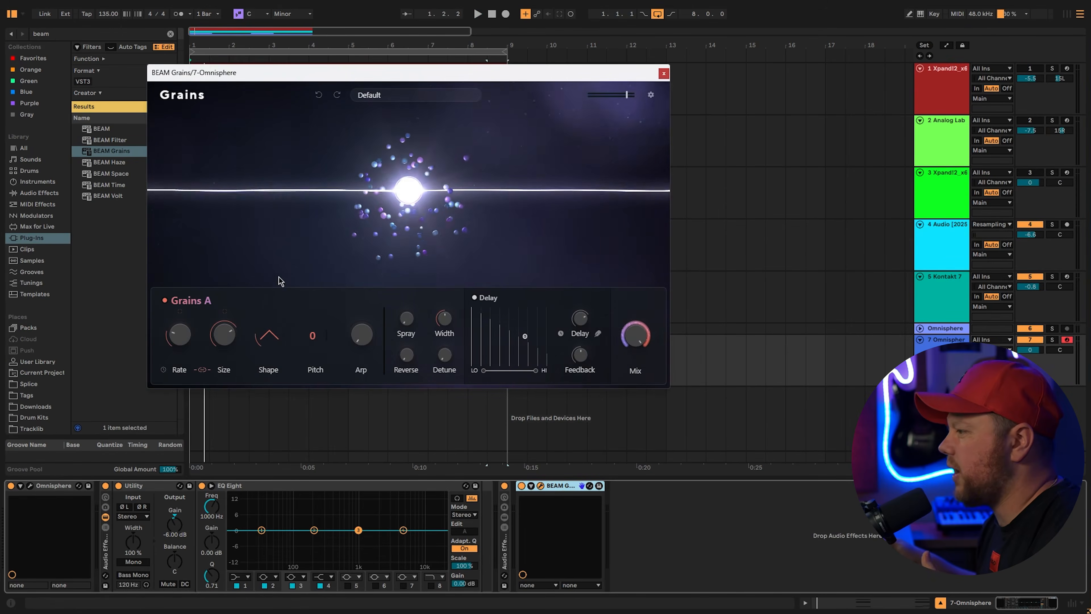
Give BEAM Grains a trapezoid shape and 1:1 size, then move it after BEAM Haze
key("space")
left_click_drag(380, 81, 454, 99)
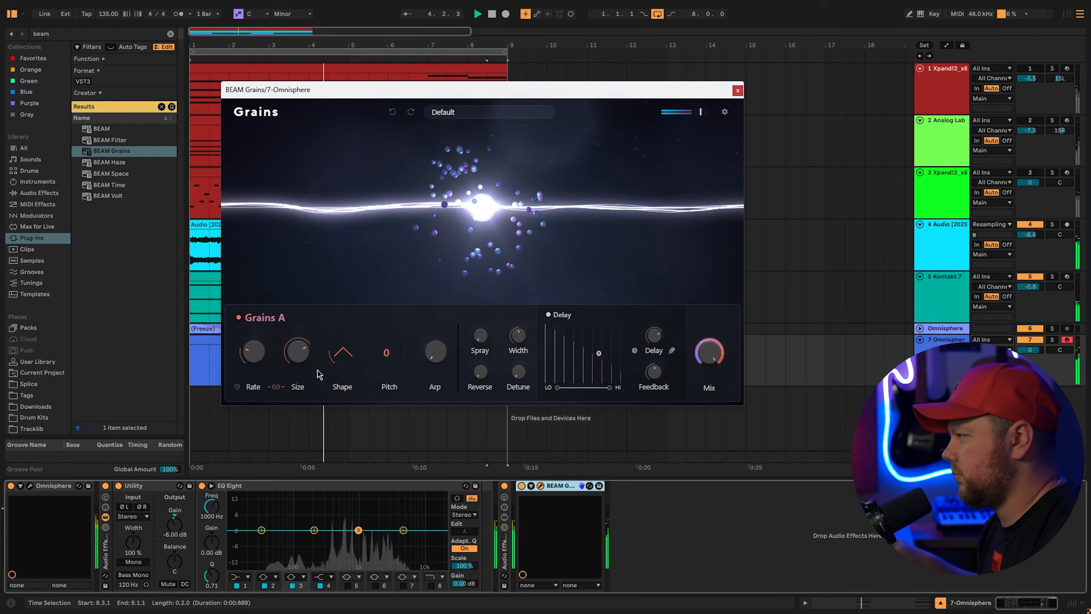
mouse_move(294, 385)
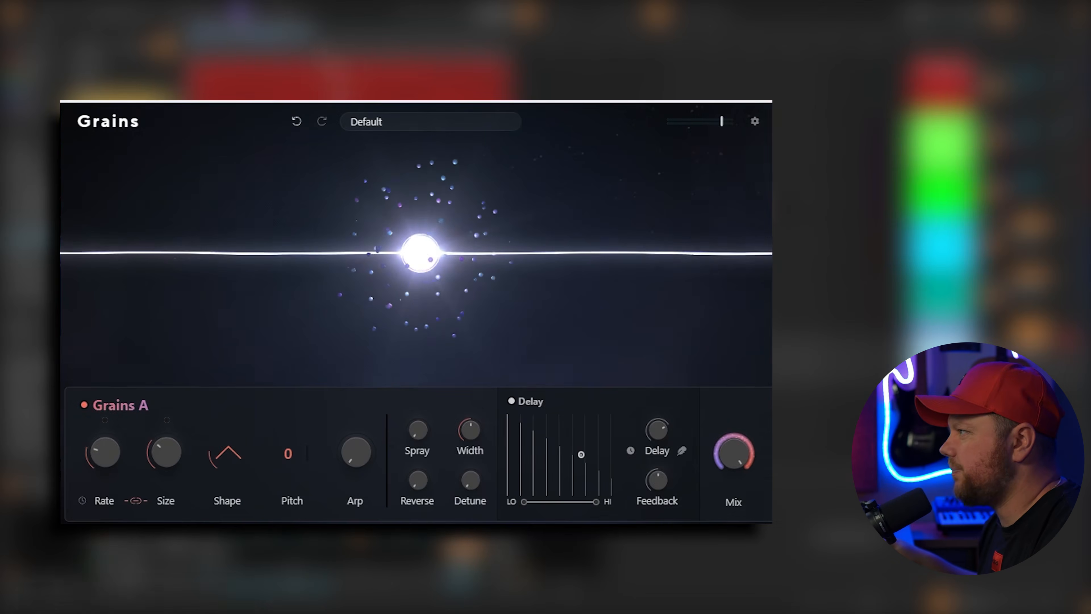
left_click(239, 439)
left_click(223, 453)
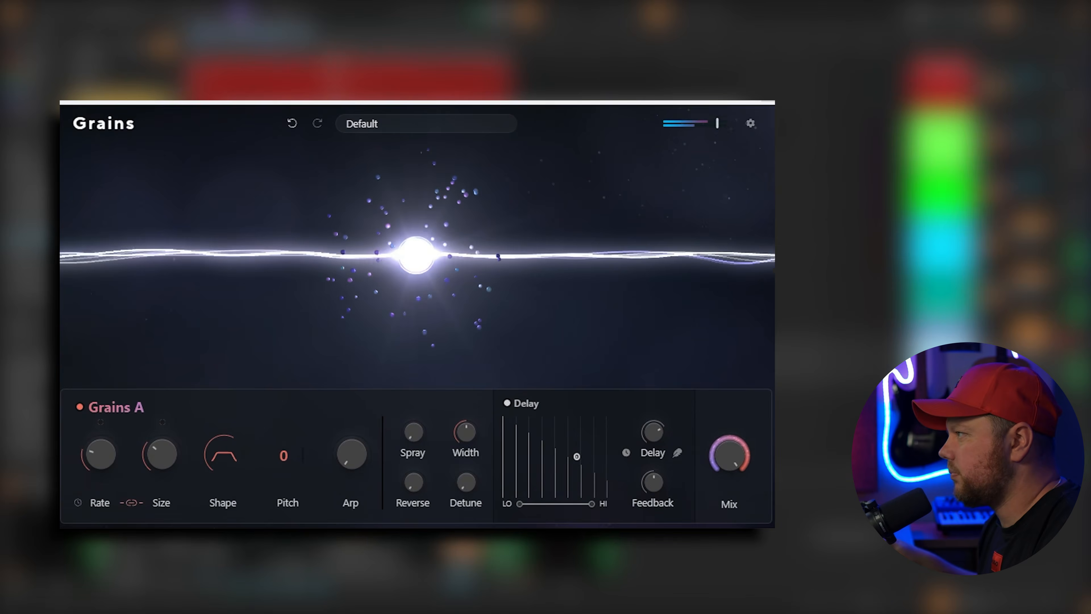
left_click_drag(163, 456, 167, 461)
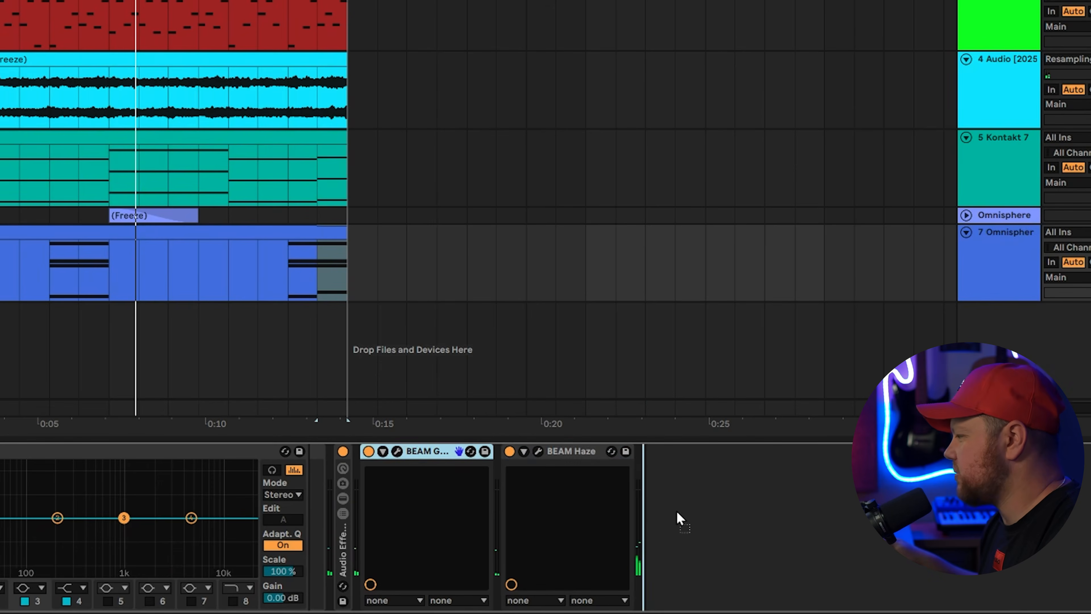
mouse_move(670, 479)
left_mouse_down()
mouse_move(714, 429)
mouse_move(678, 478)
left_mouse_up()
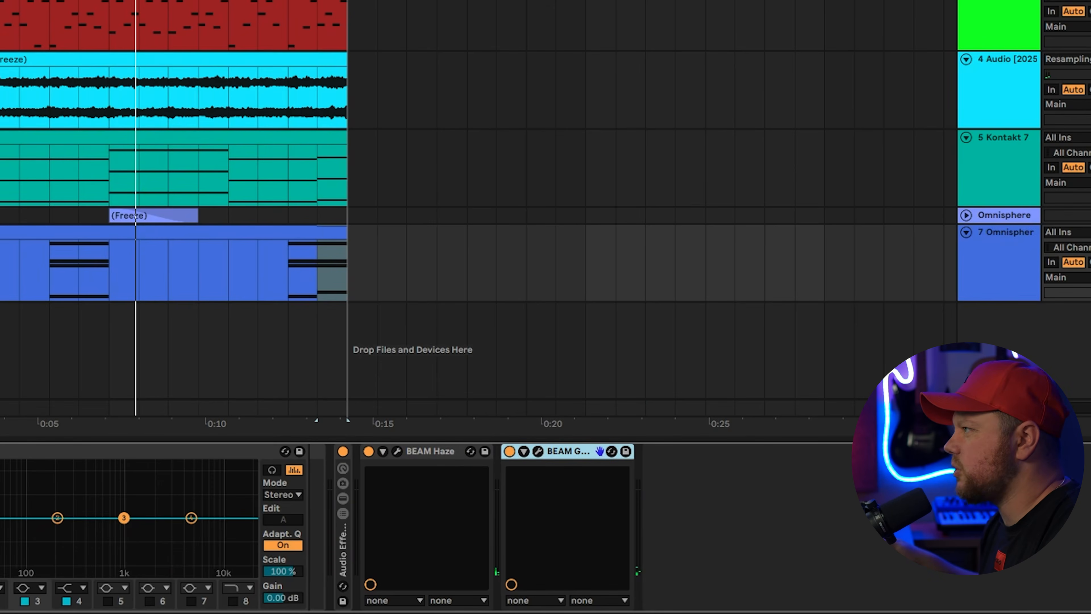
key("space")
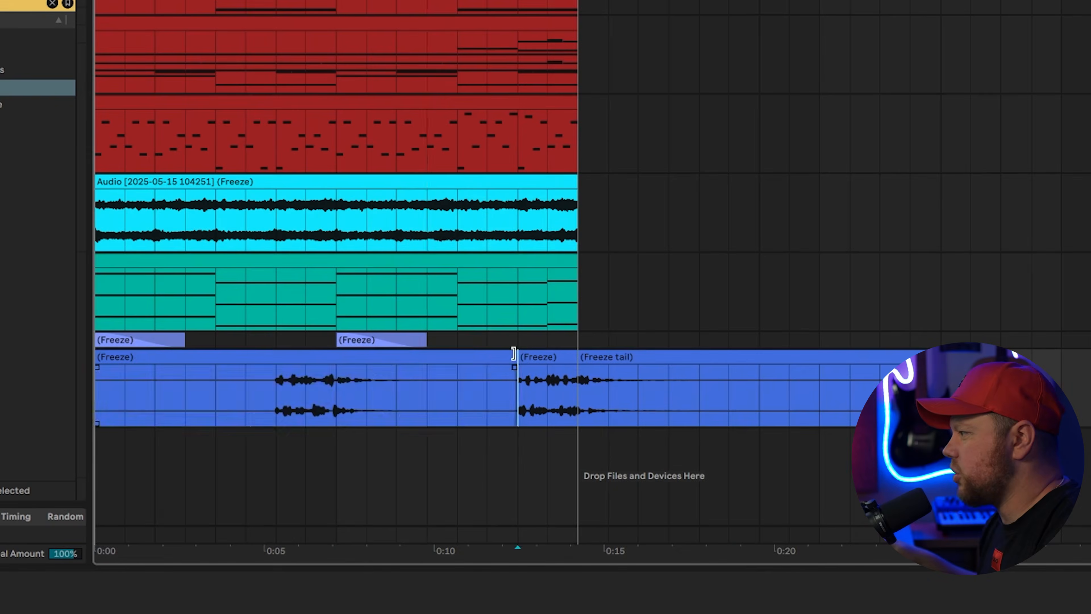
Trim the frozen clip's end and switch Piano V3 to the Black Forest preset
left_click_drag(514, 353, 339, 372)
left_click_drag(98, 369, 316, 368)
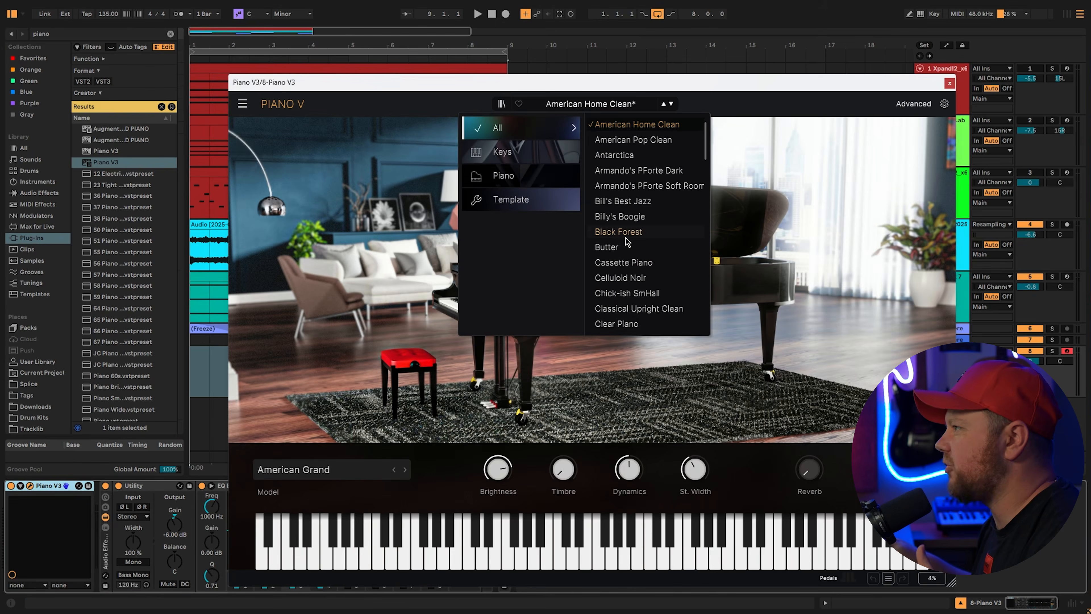
left_click(626, 237)
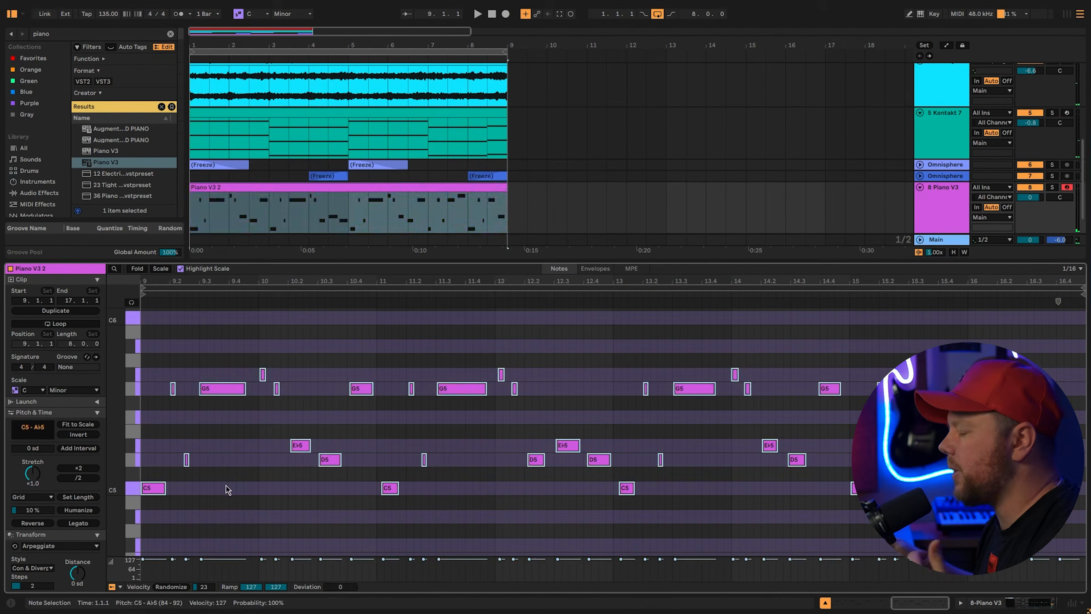
Select all the melody notes and make them legato
left_click_drag(159, 359, 269, 398)
left_click_drag(339, 435, 276, 454)
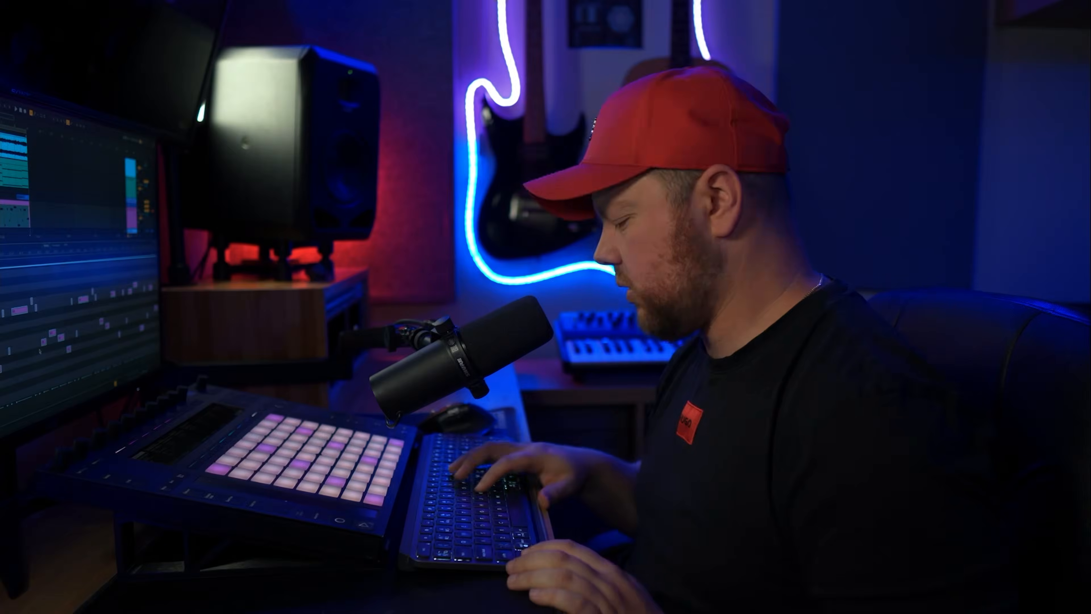
key("ctrl+a")
key("space")
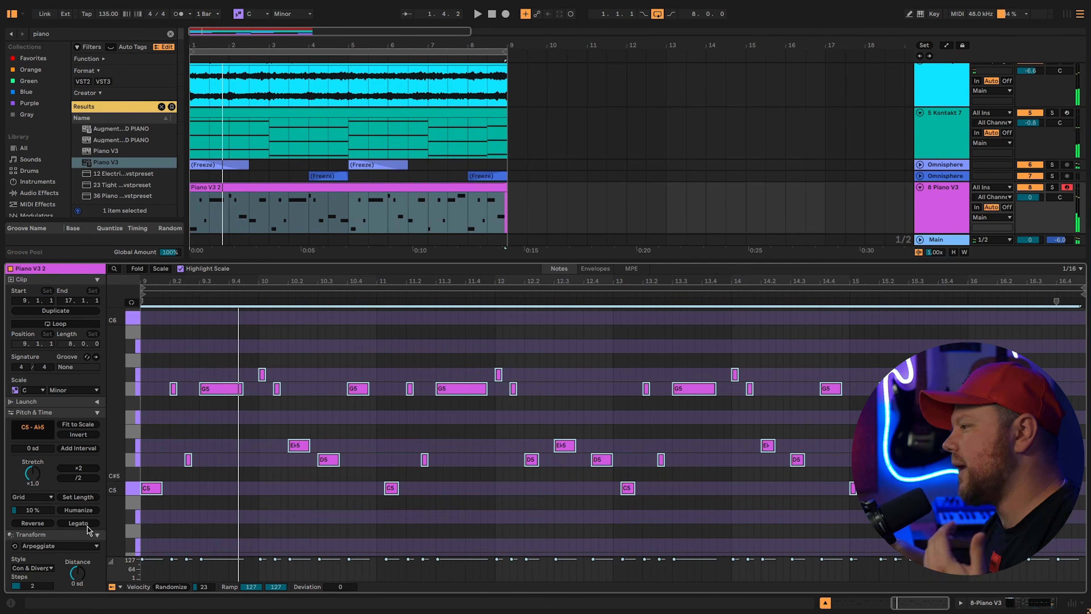
left_click(87, 525)
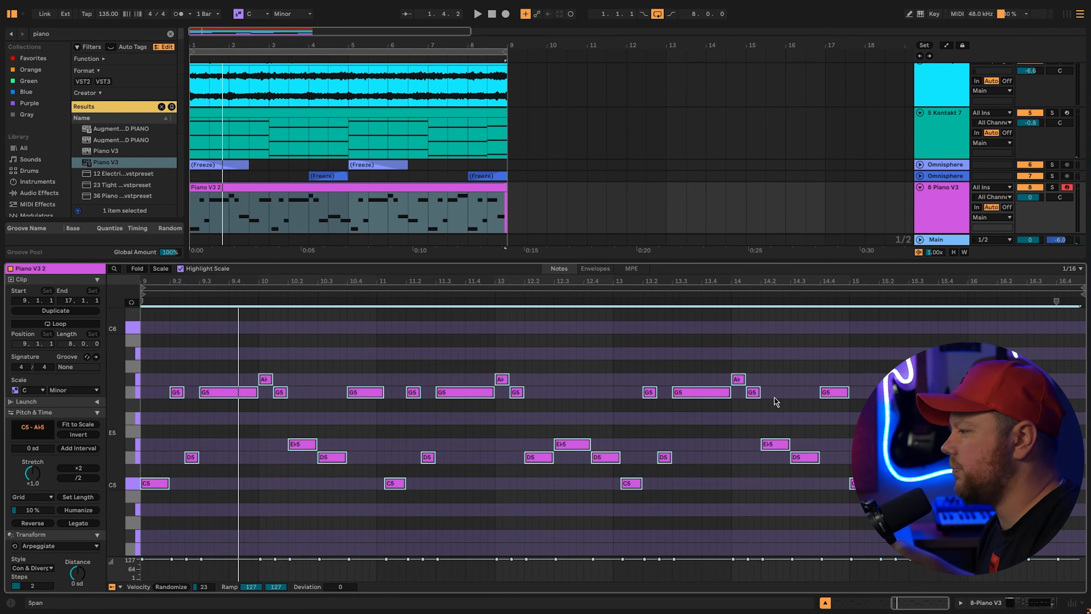
Copy the selected C5, G5 and E♭5 notes an octave down at velocity 75
left_click(394, 483)
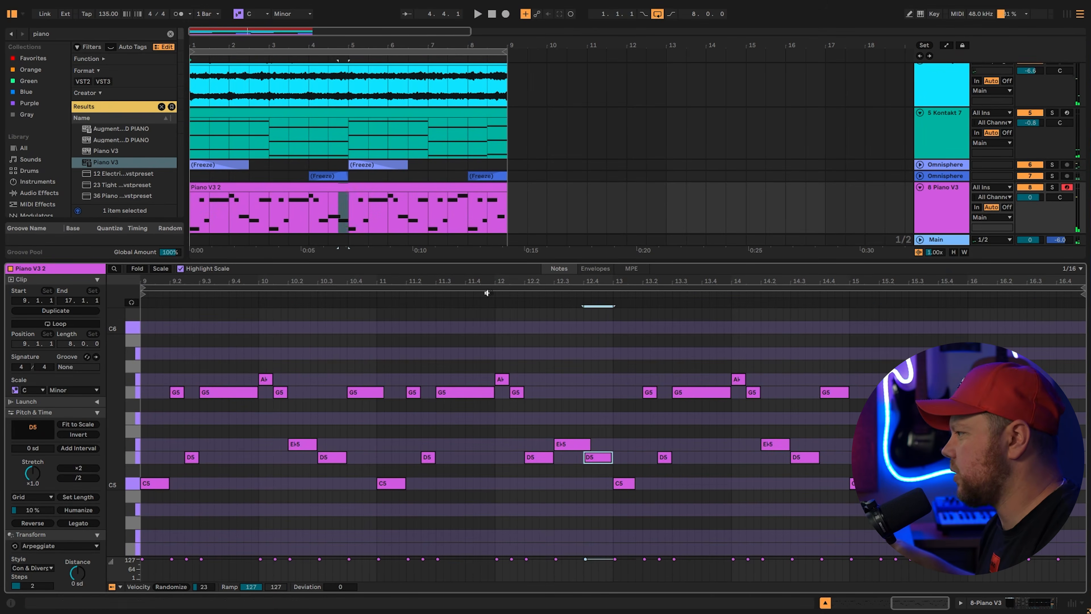
left_click(1038, 393)
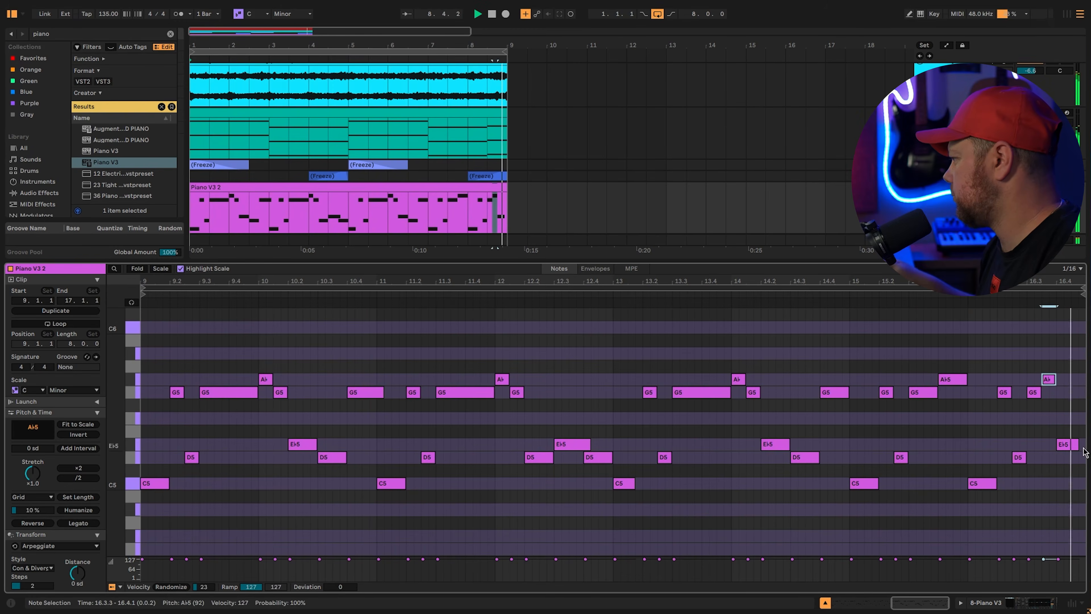
left_click(1065, 445)
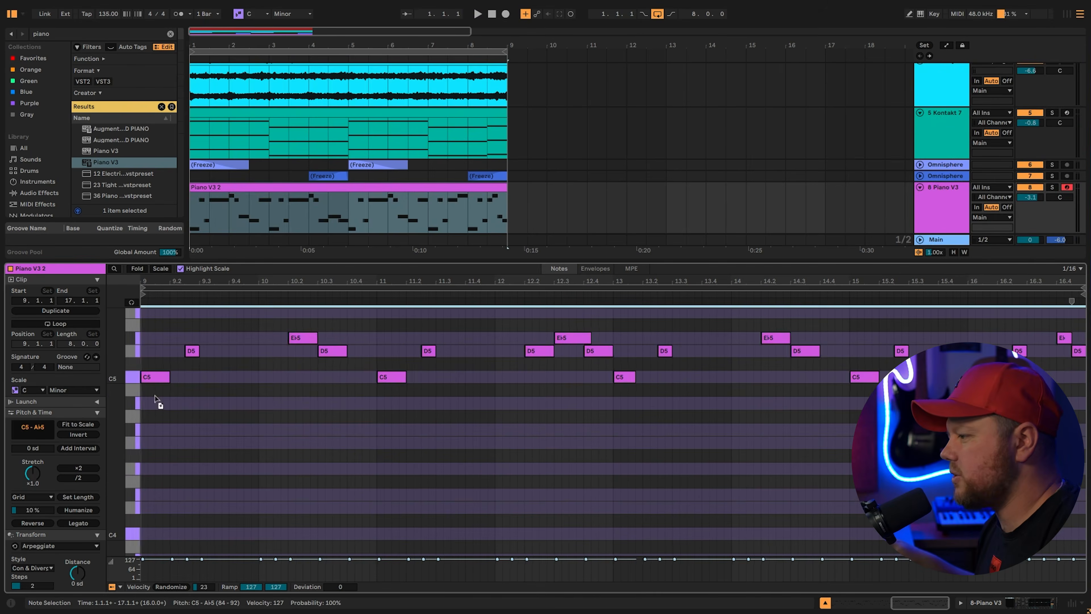
left_click_drag(154, 399, 154, 534)
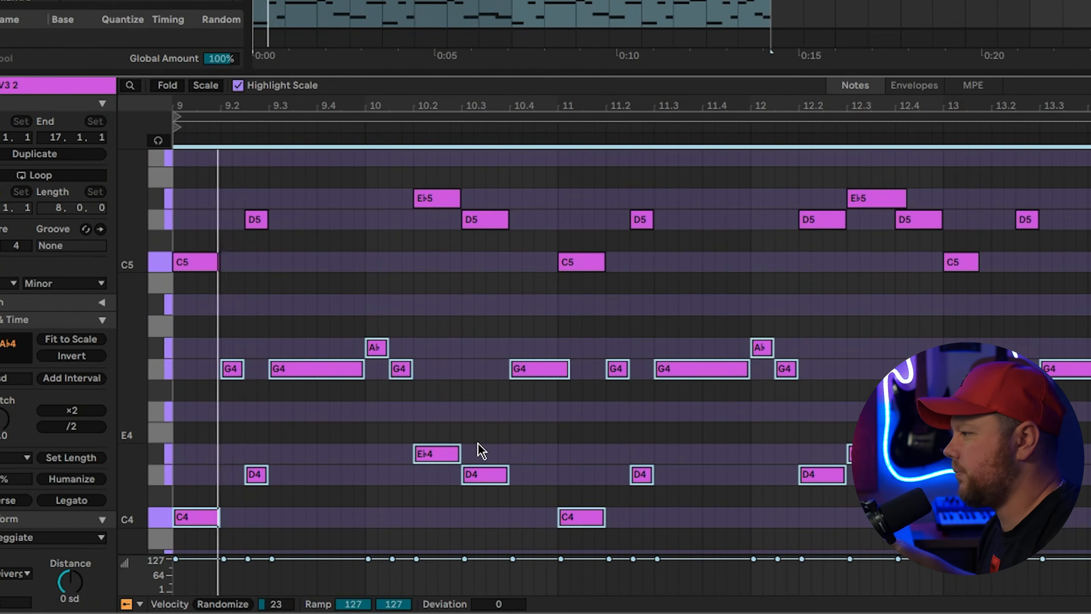
left_click_drag(464, 559, 464, 572)
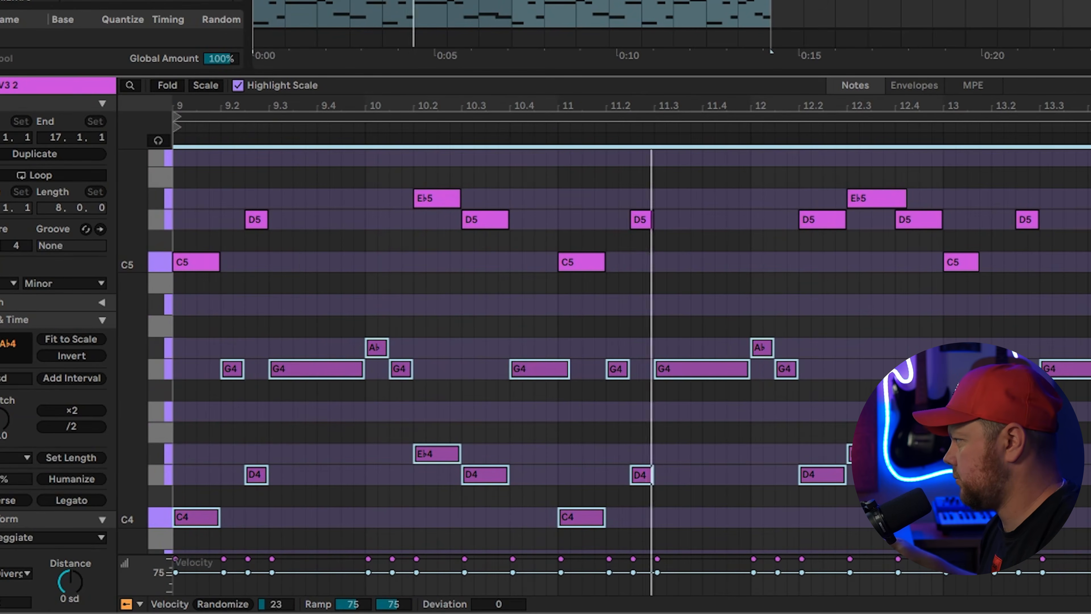
Turn on a steep high-pass in EQ Eight band 1 at about 177 Hz
key("shift+Tab")
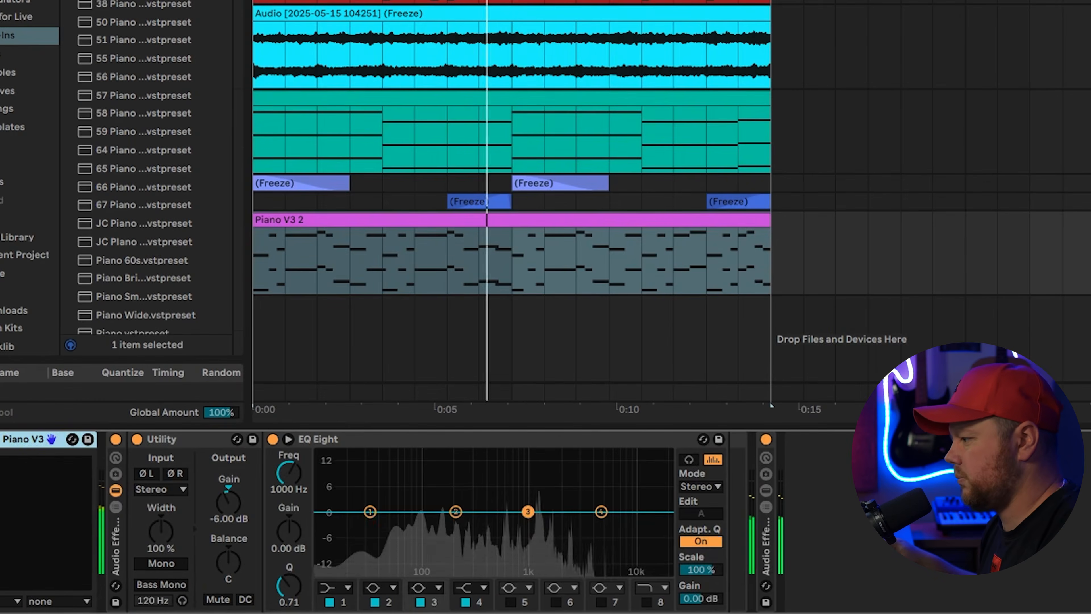
left_click(337, 587)
left_click(339, 538)
left_click_drag(386, 526, 449, 526)
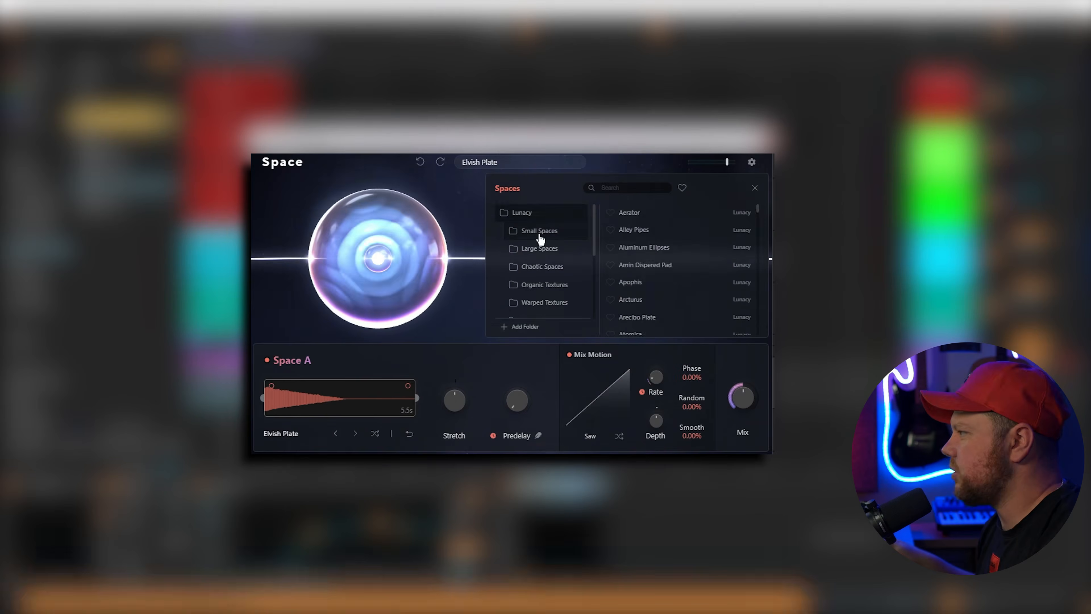
Load Gildor's Reflection from Small Spaces in BEAM Space and set its Mix to 28%
left_click(539, 232)
scroll(658, 280, "down", 5)
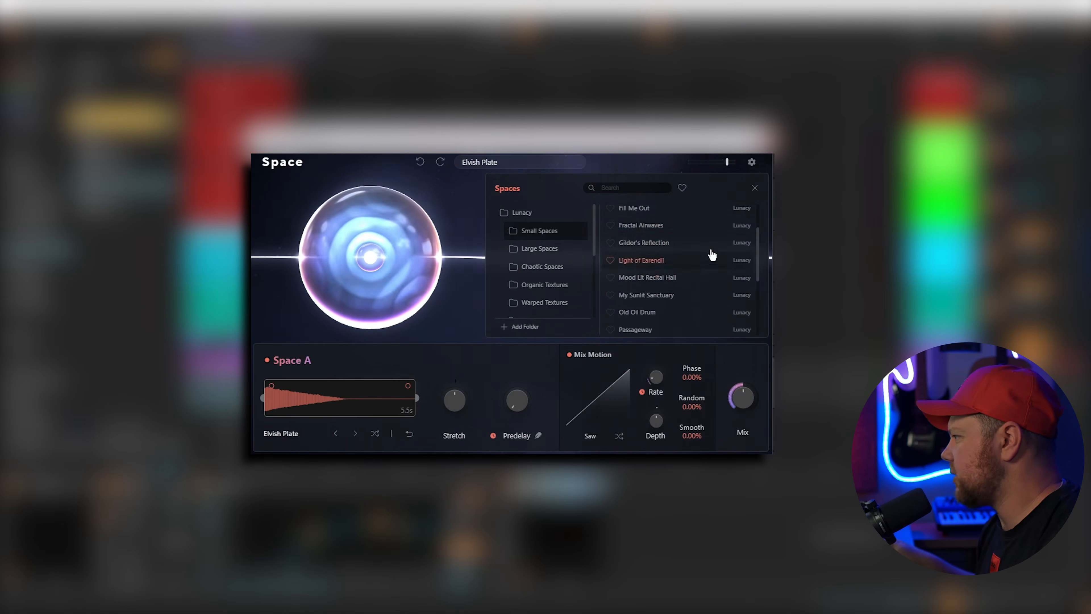
left_click(629, 243)
mouse_move(501, 170)
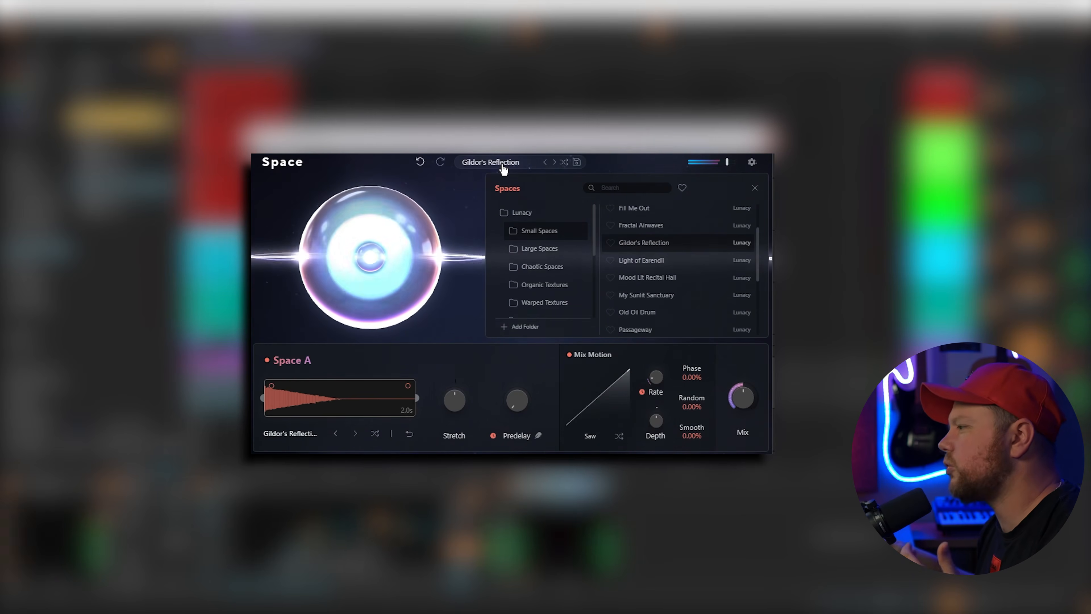
left_click(494, 166)
mouse_move(743, 406)
left_click_drag(742, 406, 740, 419)
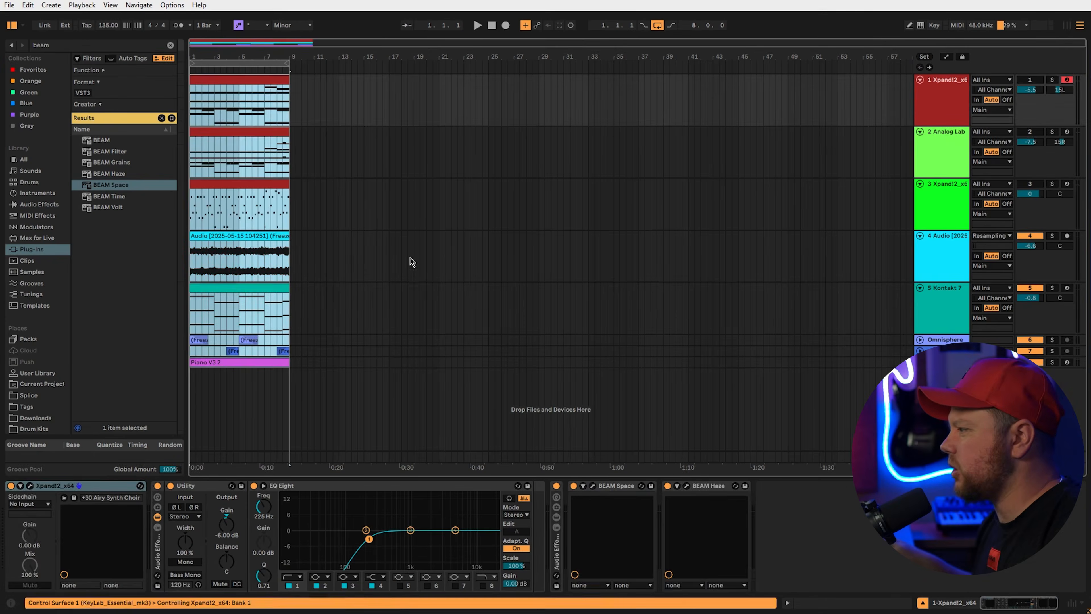
Duplicate the clips to bars 9–17, end the loop at 17.3.1, and copy Eb5 as D5 at bar 3
key("ctrl+d")
left_click(364, 366)
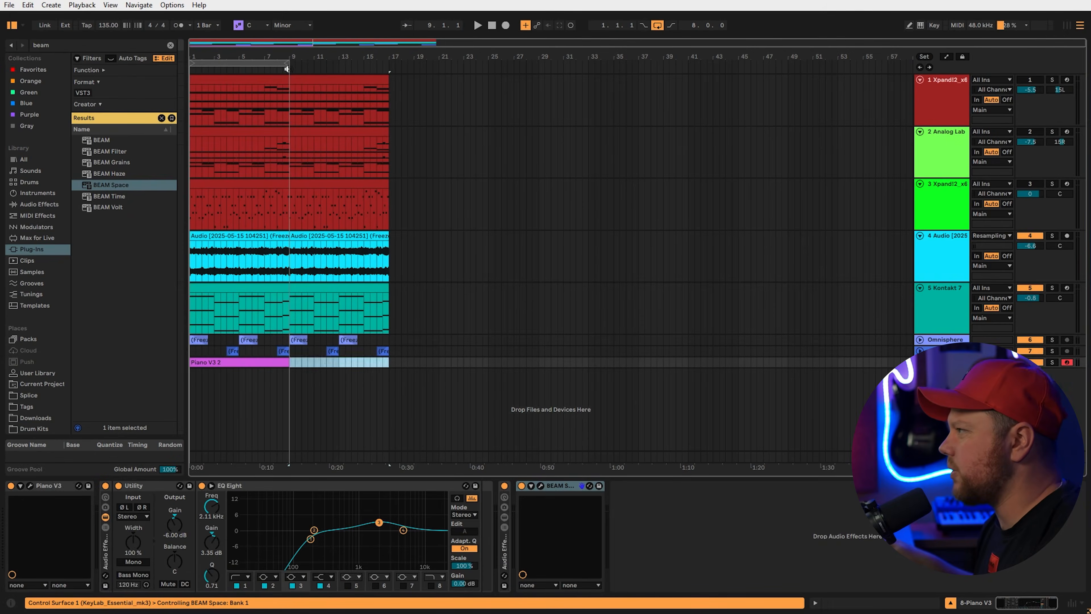
left_click_drag(397, 64, 391, 64)
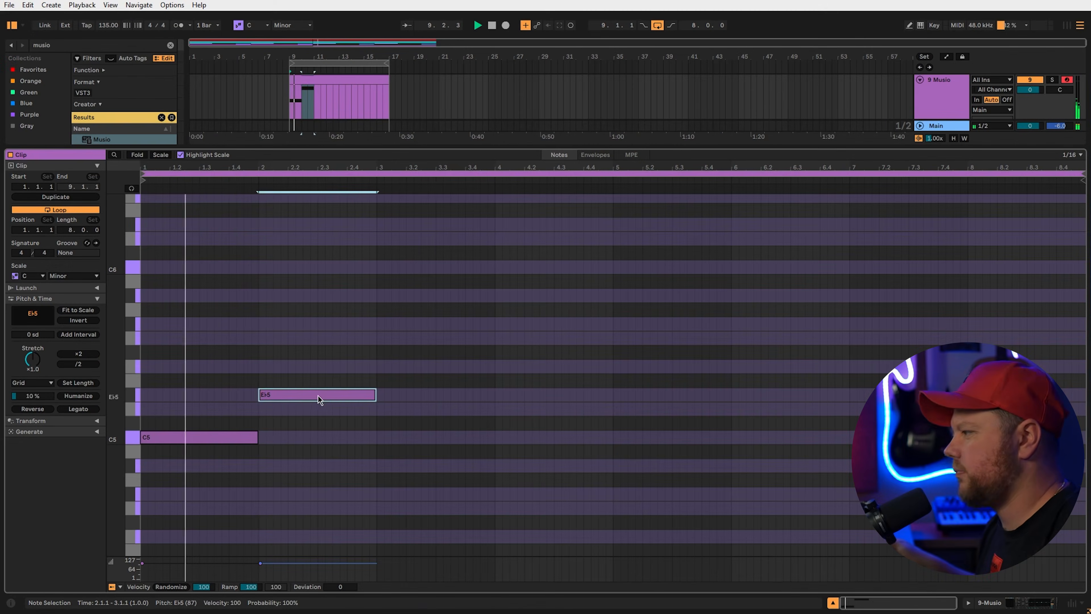
left_click_drag(318, 396, 430, 408, "ctrl")
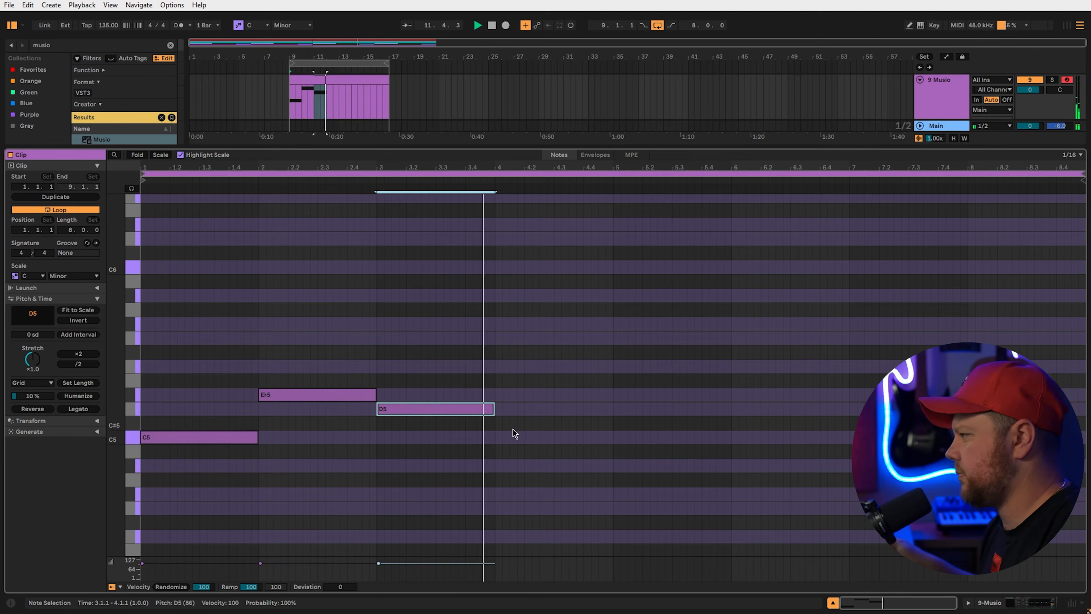
Add Eb5 and F5 notes, lengthen the opening C5 and Eb5, and move F5 down to Bb4
double_click(568, 394)
double_click(606, 366)
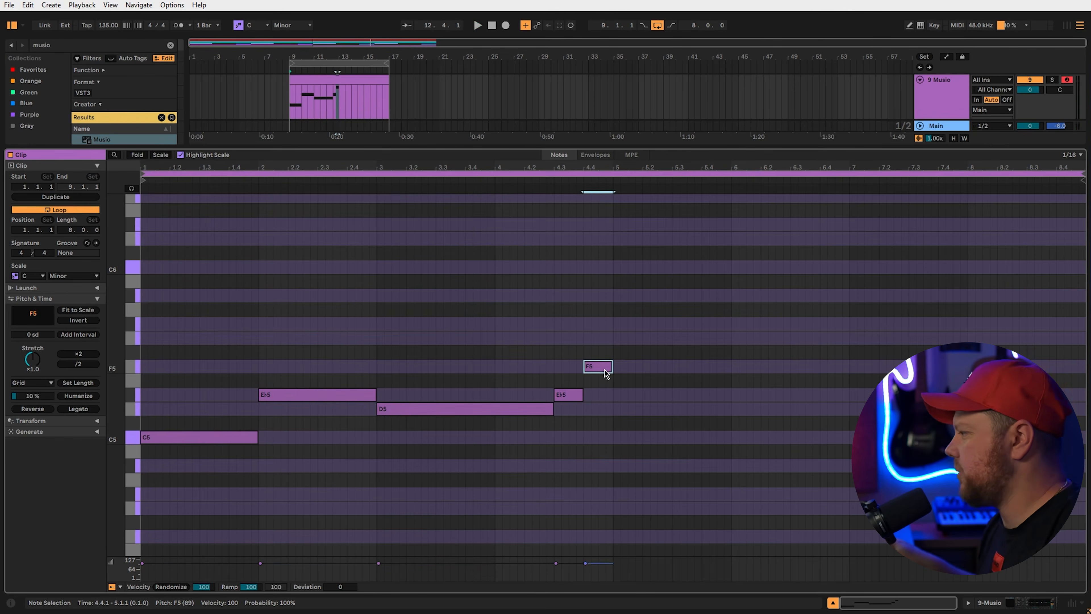
left_click_drag(376, 394, 390, 395)
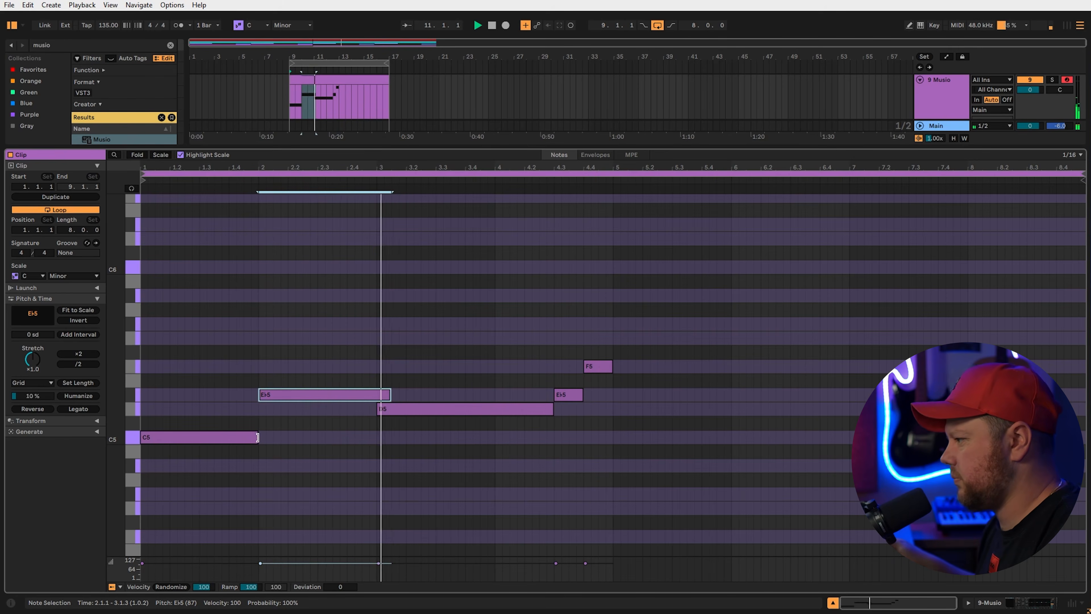
left_click_drag(258, 437, 269, 437)
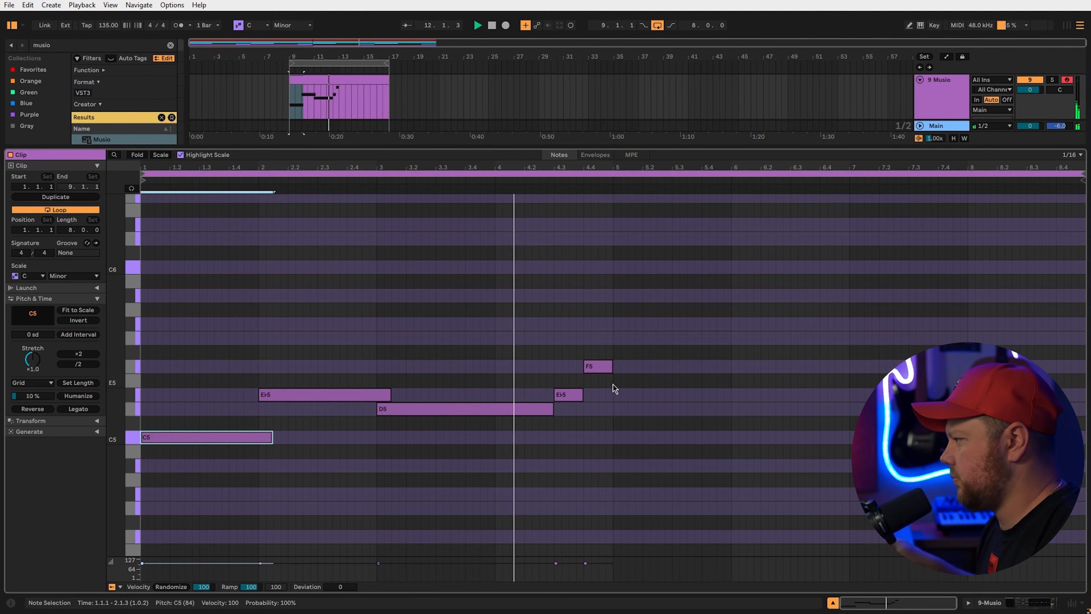
left_click_drag(606, 366, 606, 466)
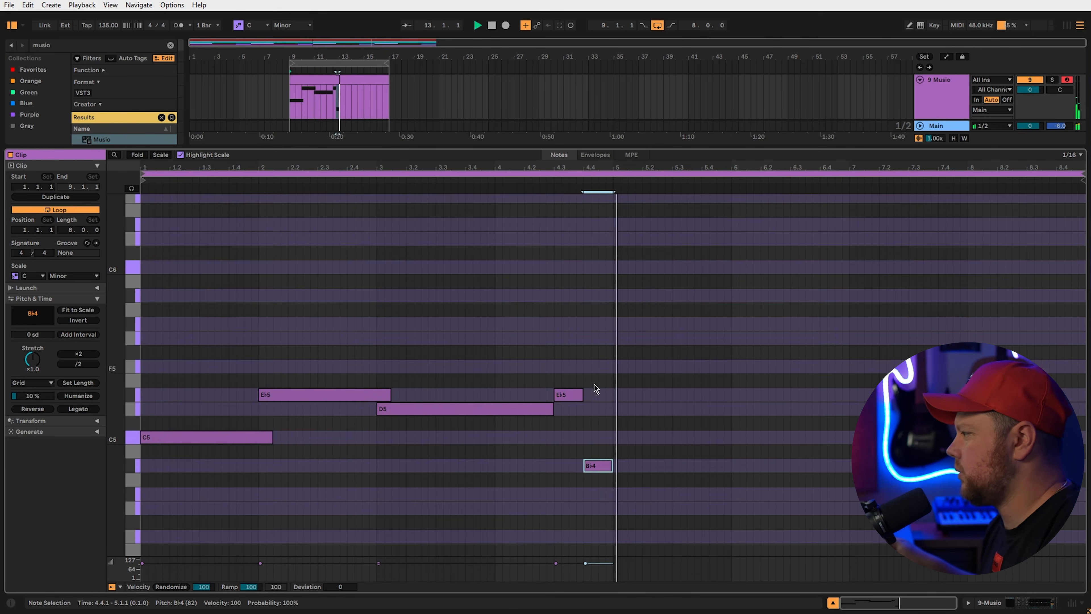
Play the melody, then duplicate all five notes to double the phrase length
scroll(617, 419, "down", 2)
key("space")
key("ctrl+a")
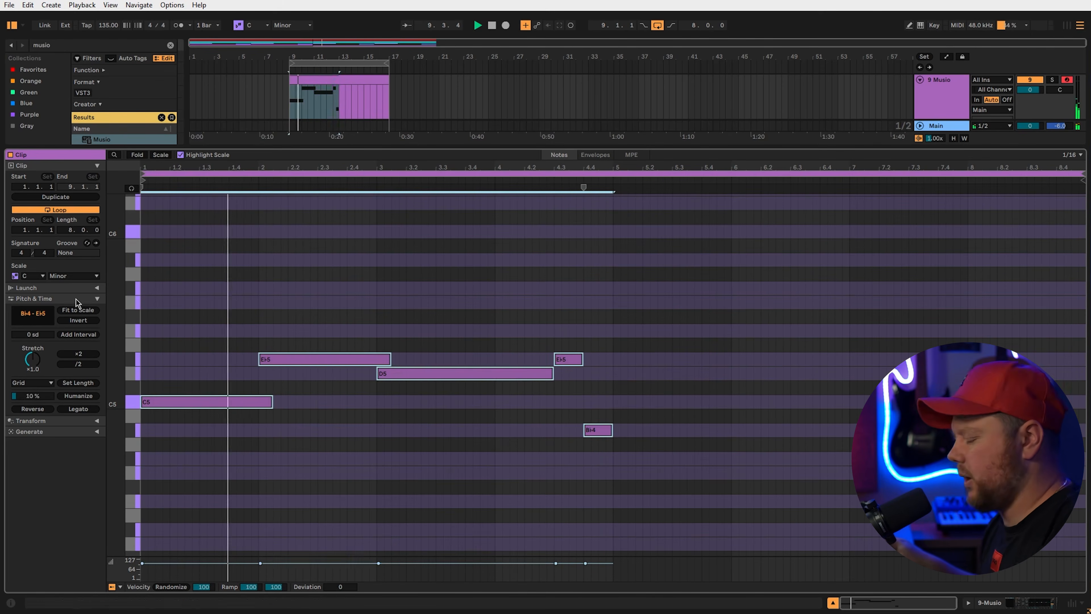
key("ctrl+d")
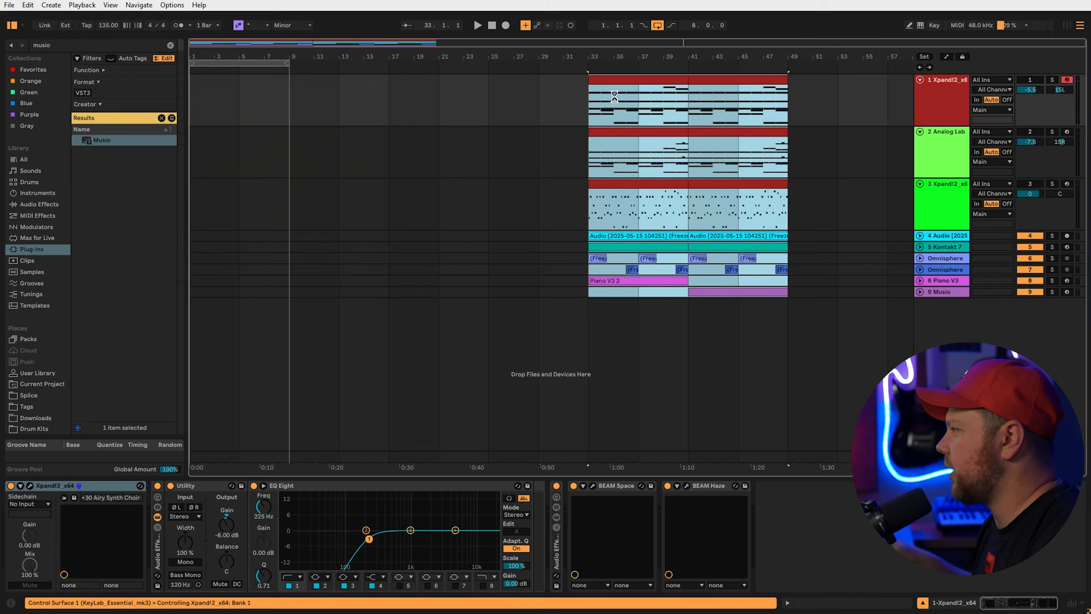
Copy the track 4 audio clip into bars 1–9 and play back the new intro
left_click(499, 196)
left_click(631, 237)
left_click_drag(630, 237, 224, 234)
key("space")
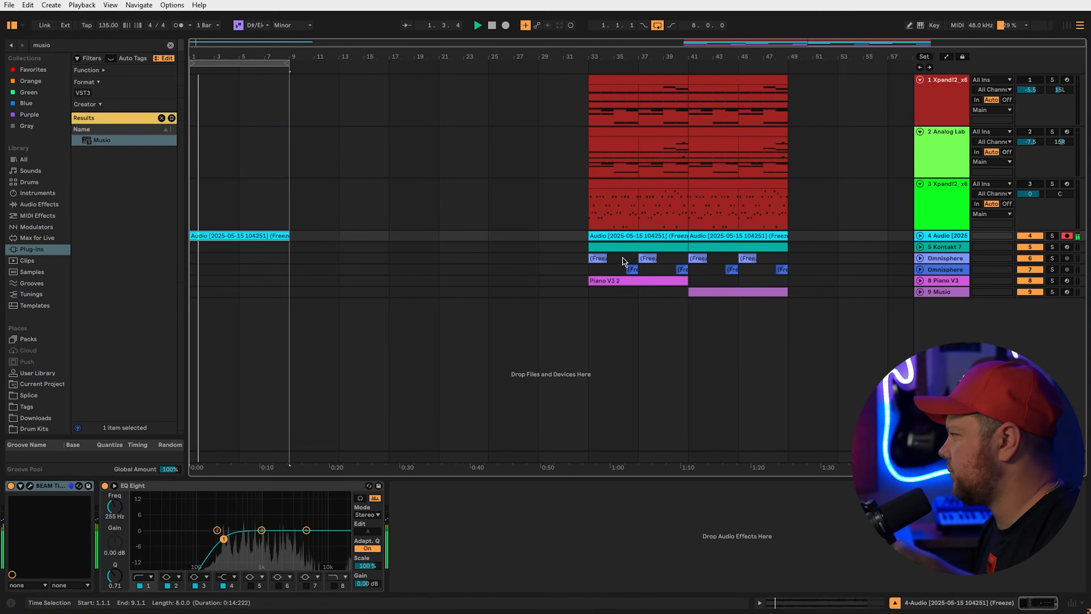
Limit the Kontakt clip to bars 5–9, copy the section into bars 9–17, and push the later section right
left_click(617, 249)
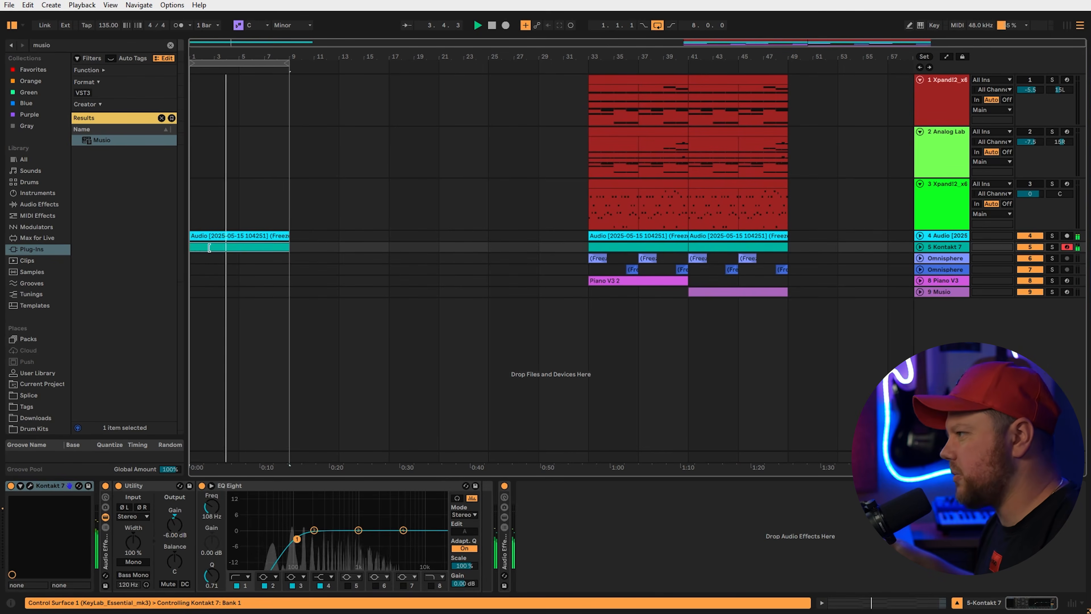
left_click(238, 248, "shift")
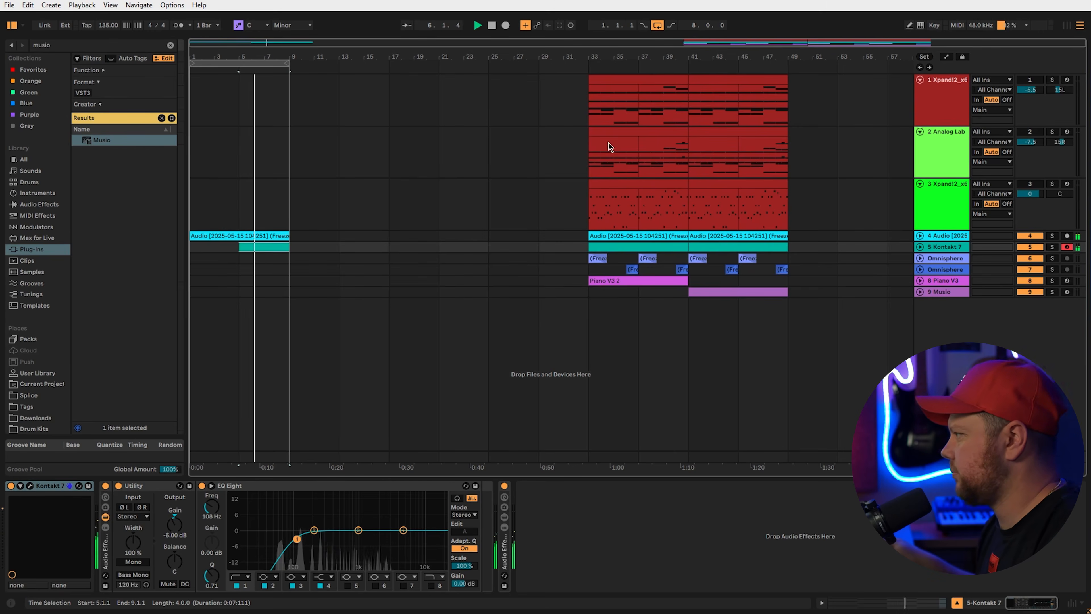
left_click_drag(689, 288, 347, 85)
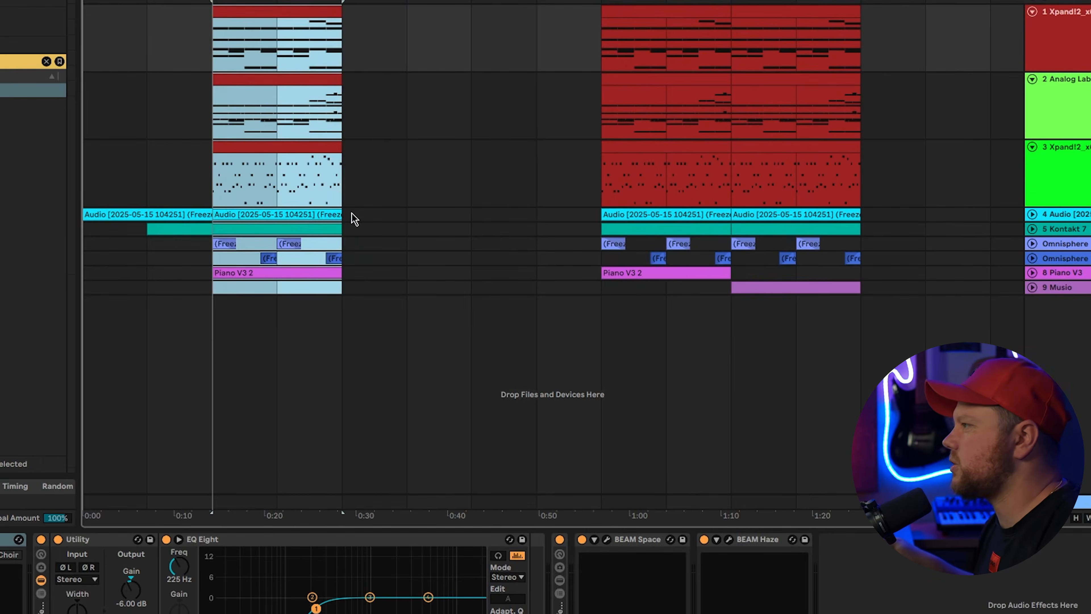
key("space")
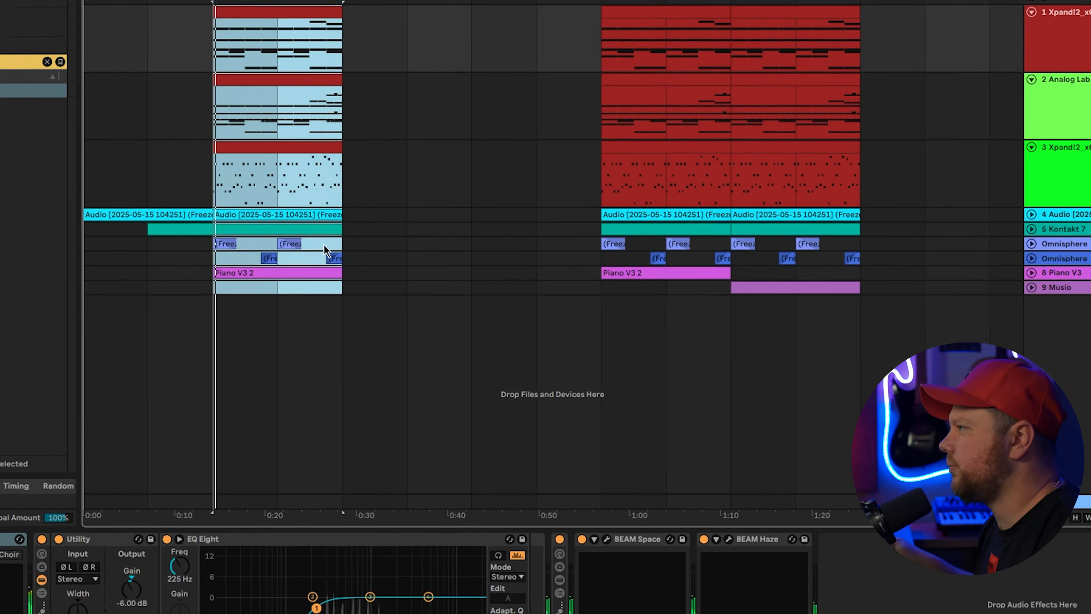
left_click_drag(602, 288, 852, 26)
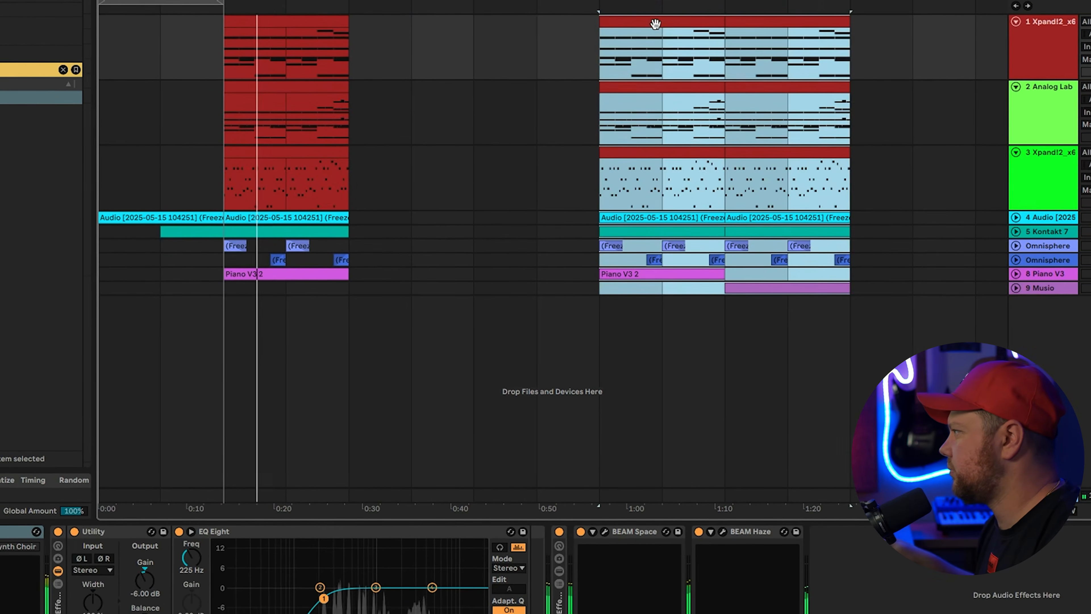
left_click_drag(655, 24, 844, 25)
left_click(599, 181)
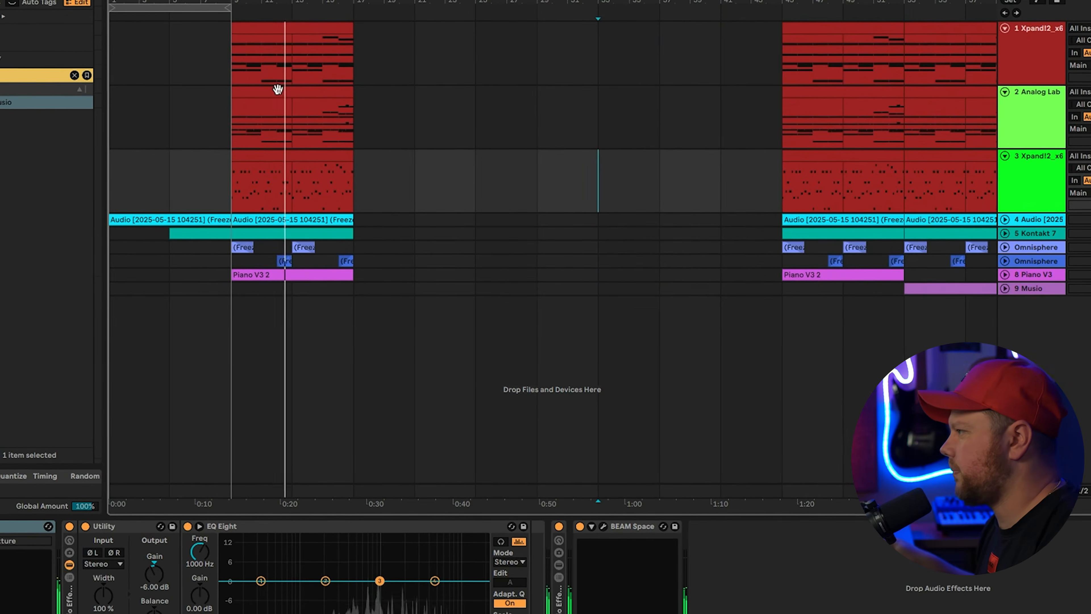
Duplicate the track 4 audio clip and the Kontakt clip into bars 17–25
left_click(323, 222)
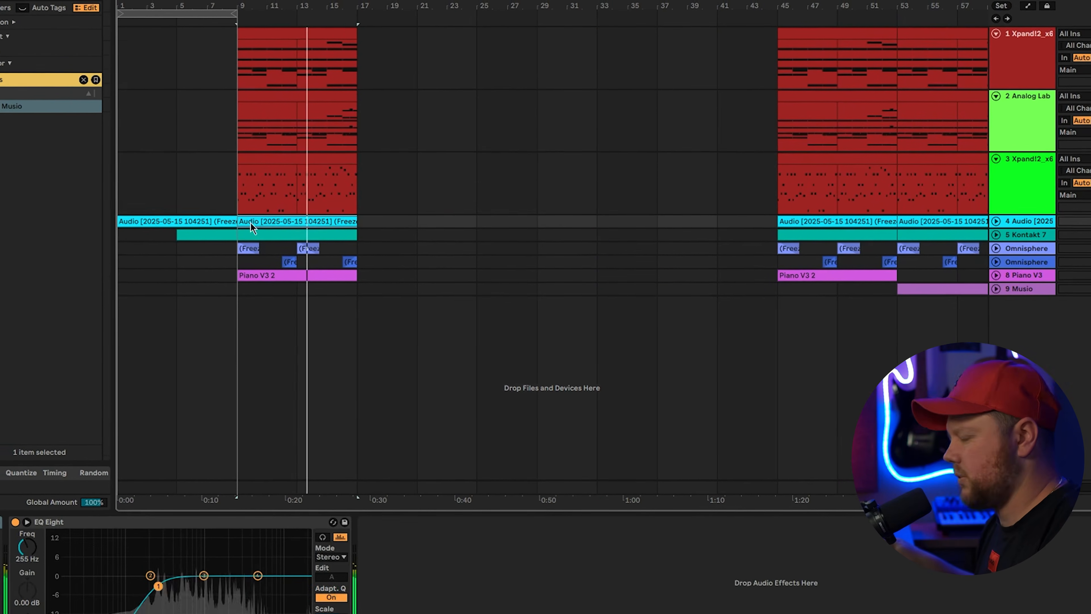
key("ctrl+d")
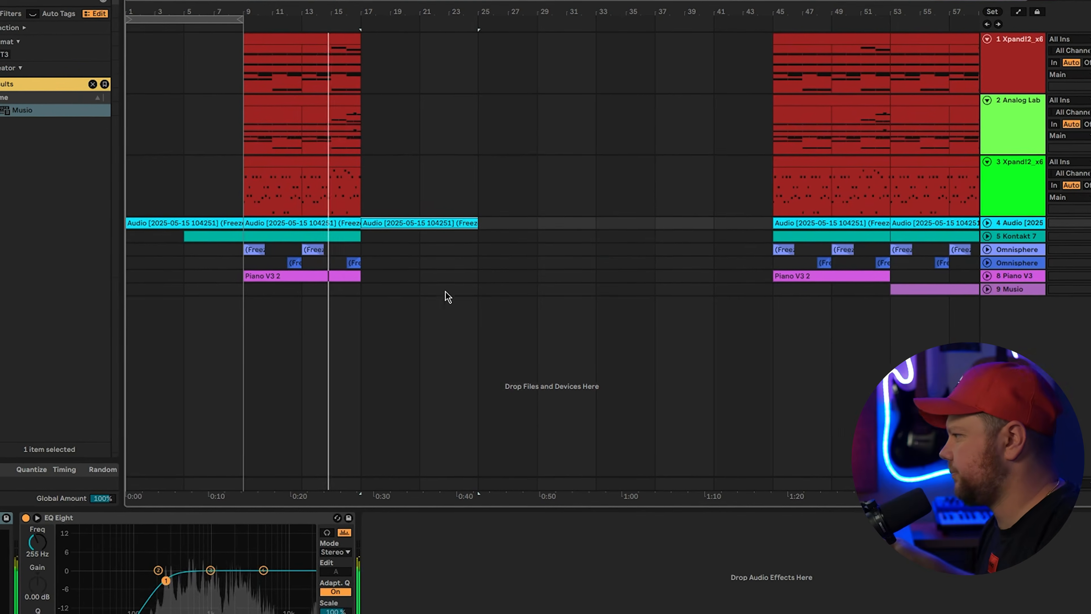
left_click(336, 235)
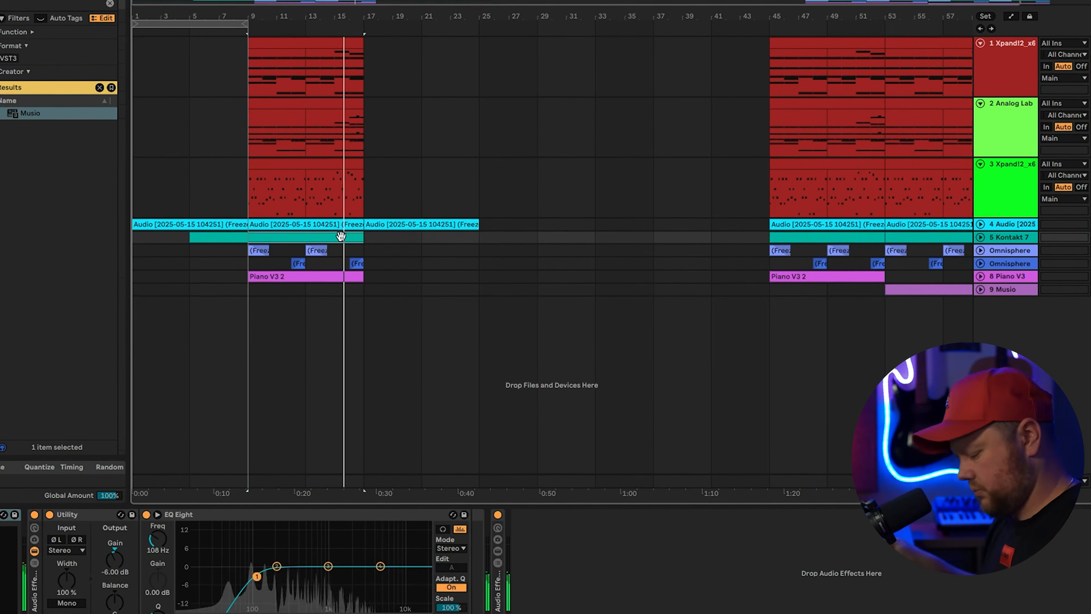
key("ctrl+d")
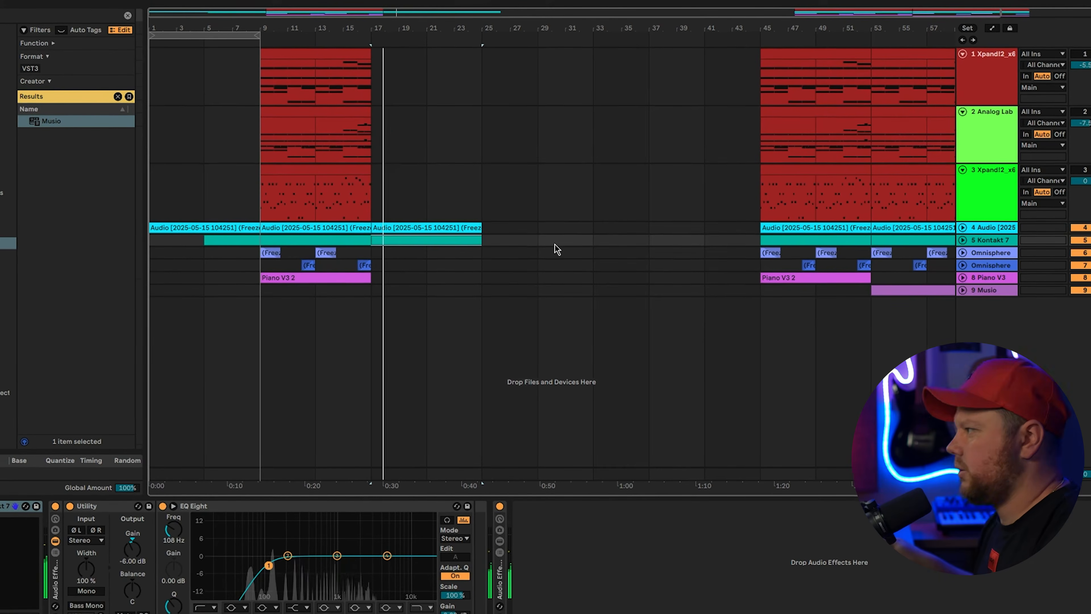
Delete the extra Omnisphere clip at bar 25
left_click_drag(368, 253, 425, 256)
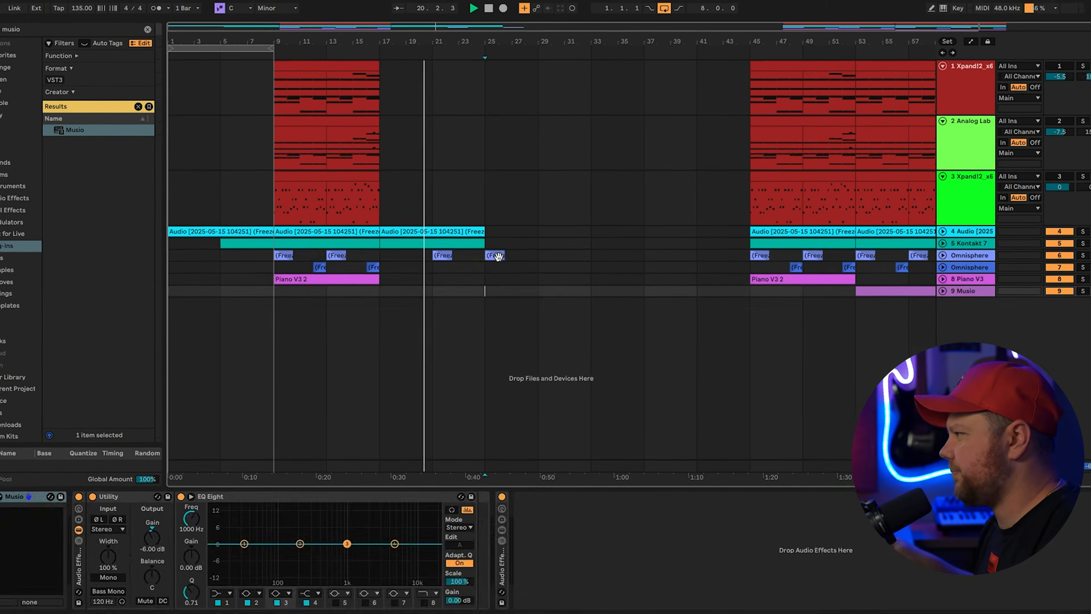
double_click(494, 254)
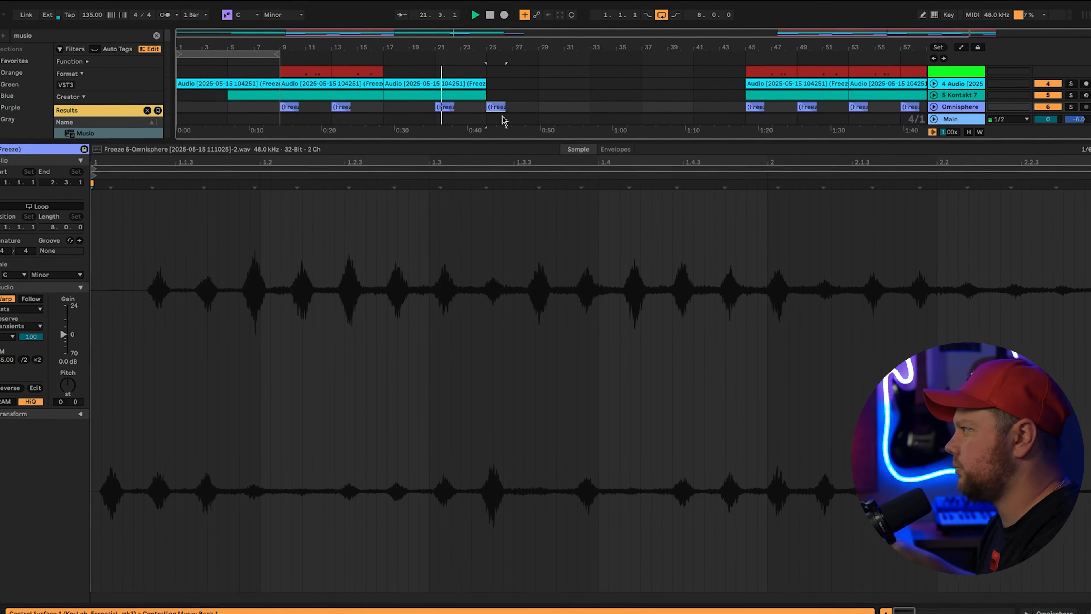
mouse_move(504, 141)
left_mouse_down()
mouse_move(484, 336)
mouse_move(514, 348)
left_mouse_up()
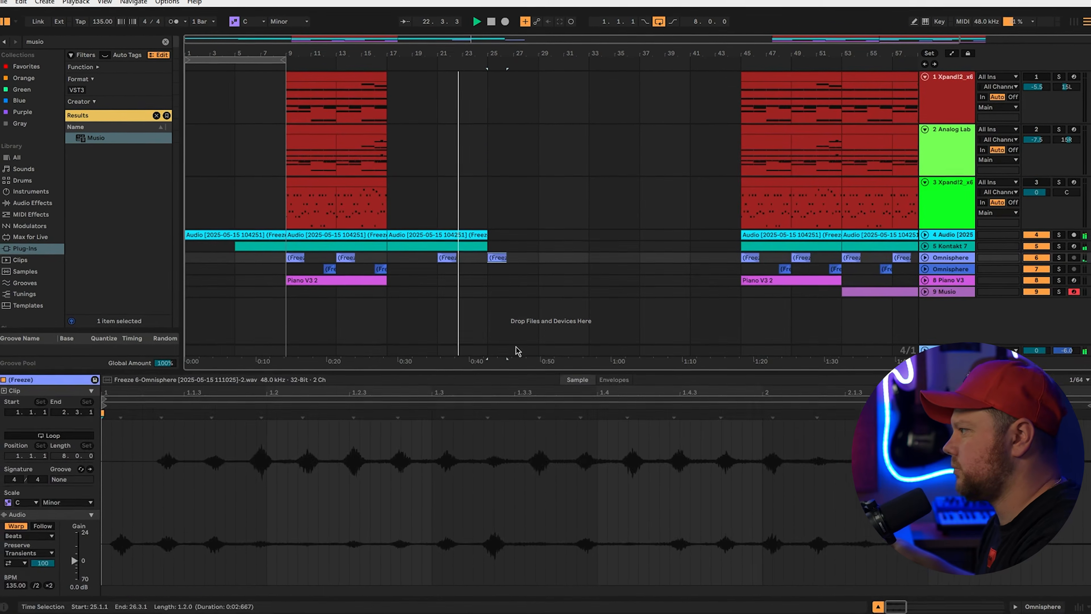
key("Delete")
left_click(536, 286)
Shorten the Kontakt clip to end at bar 25 and shift the second Omnisphere clips four bars later
left_click(526, 248)
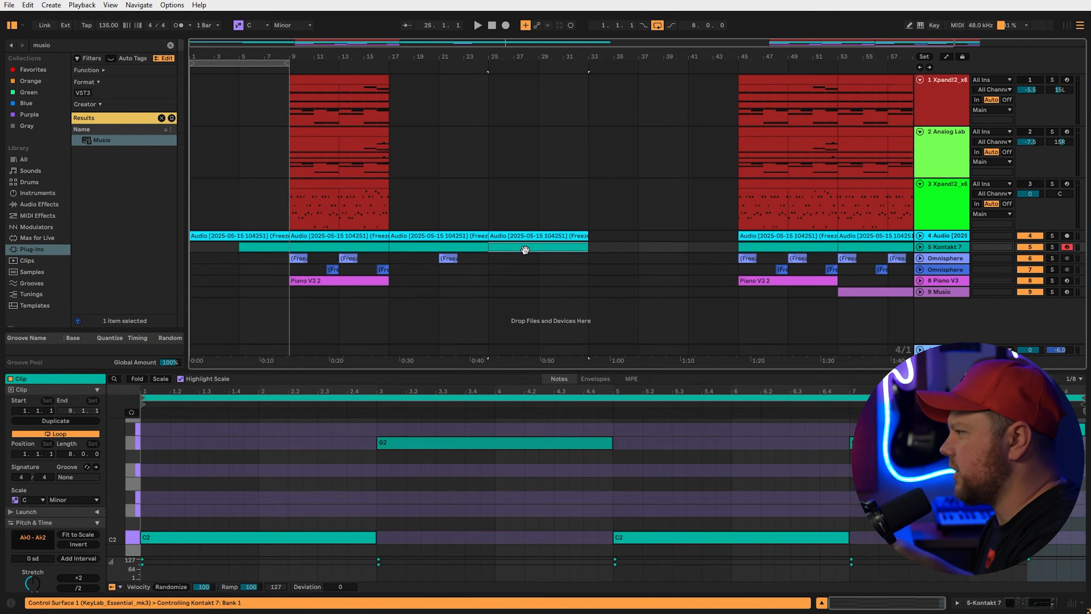
left_click_drag(526, 247, 487, 292)
left_click_drag(381, 270, 294, 272)
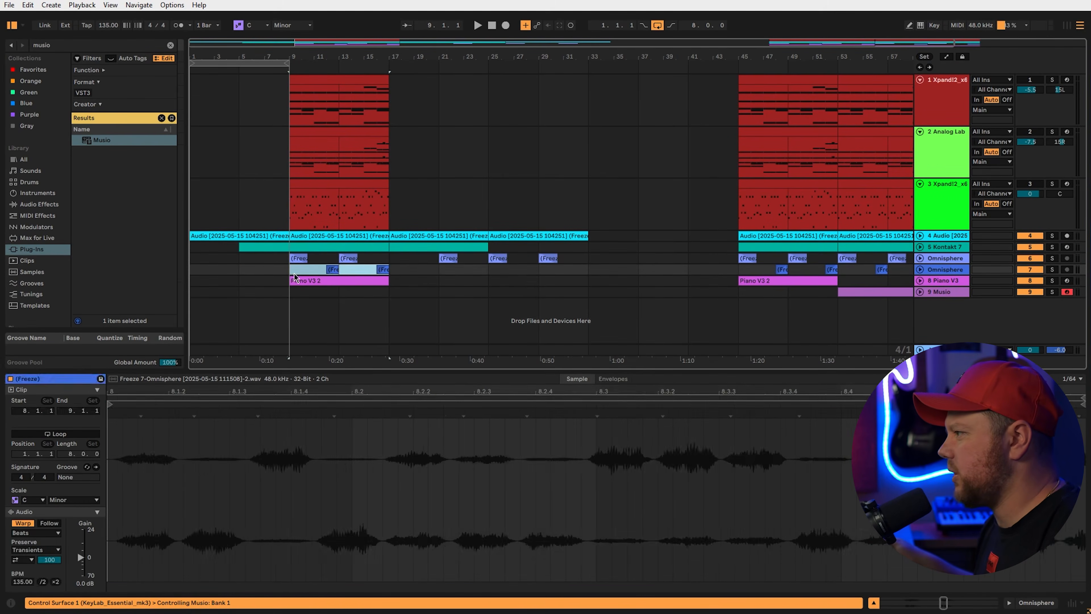
left_click_drag(478, 273, 528, 273)
right_click(963, 313)
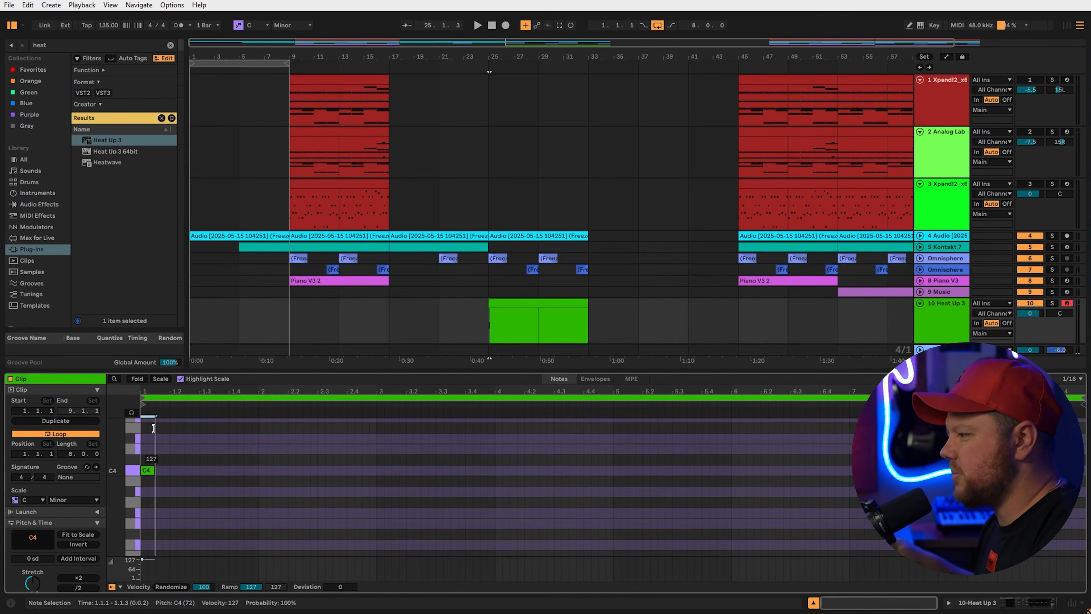
Make the Heat Up 3 C4 note one bar long, copy it to bar 5, and copy Musio into the gap
left_click_drag(231, 470, 258, 470)
left_click_drag(218, 469, 698, 469)
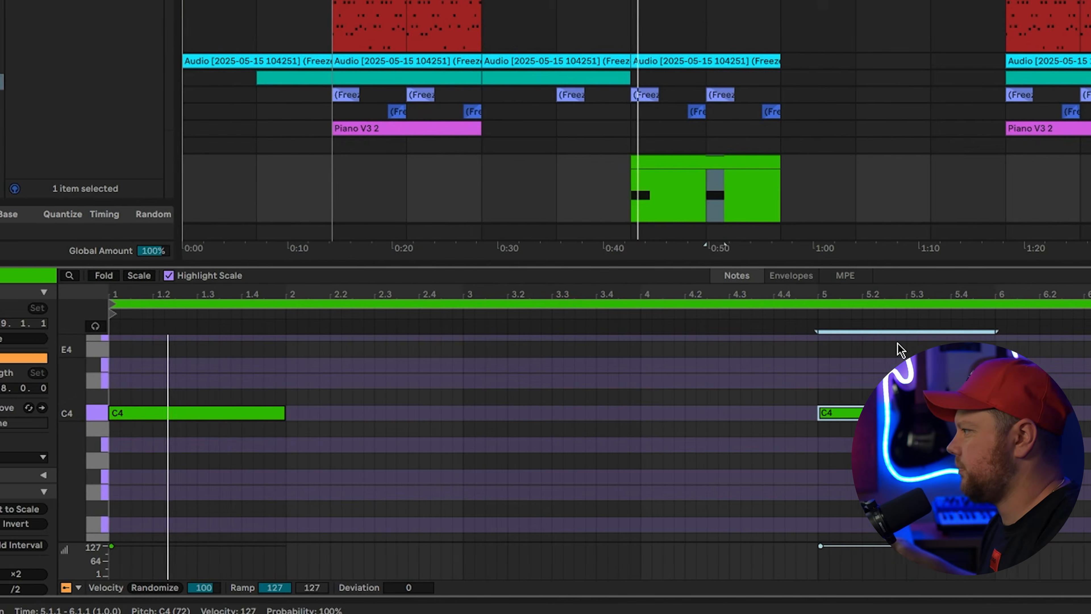
scroll(875, 174, "down", 2)
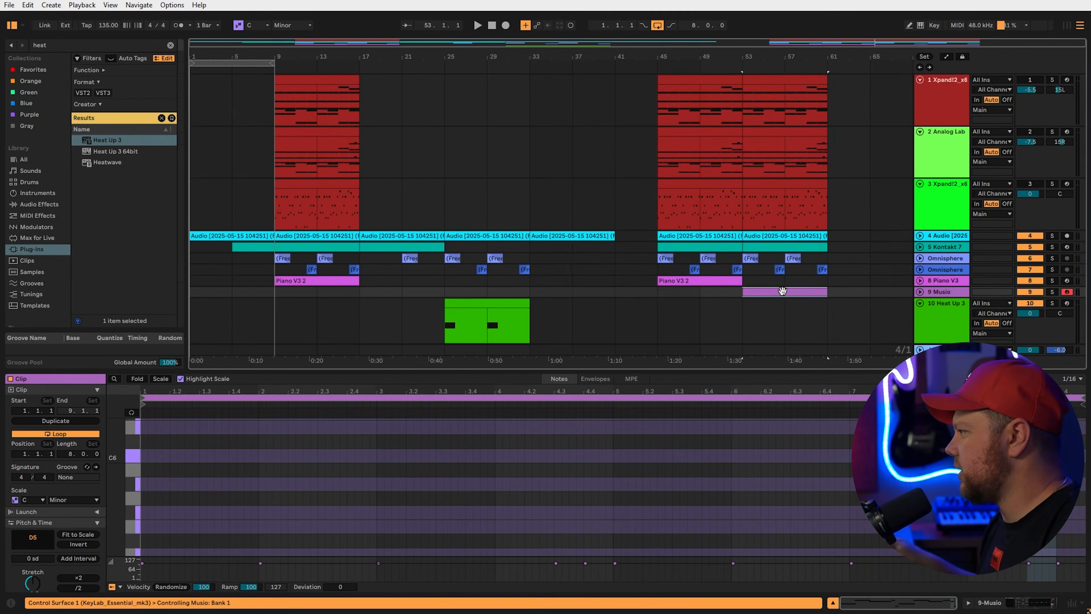
left_click_drag(799, 292, 585, 295)
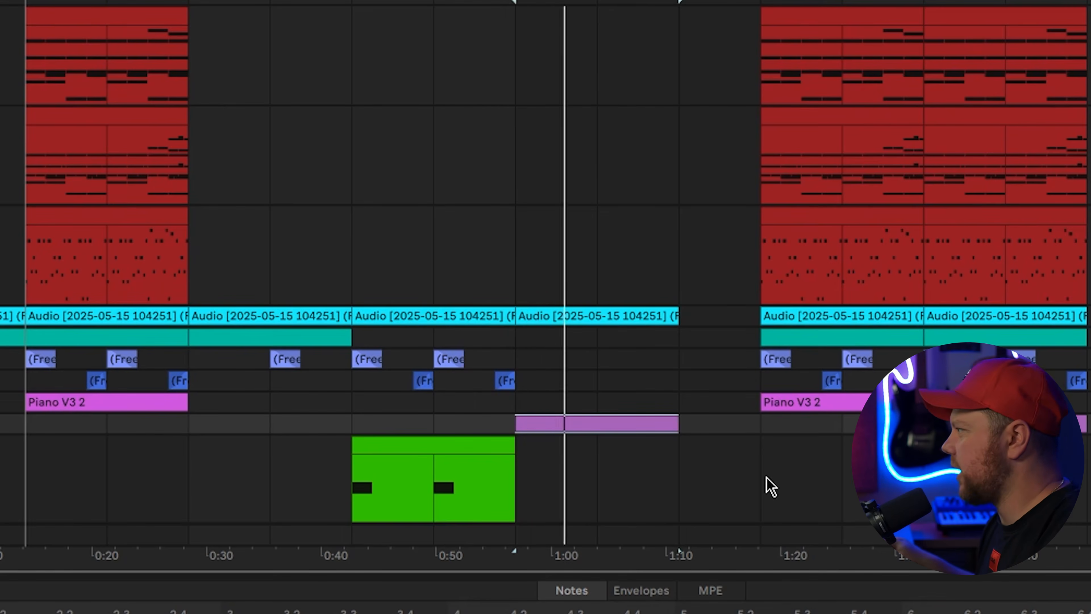
Move all clips from 1:17 onward about three bars right and copy the 0:18–0:27 section to 1:10
left_click_drag(767, 484, 1059, 19)
left_click_drag(834, 28, 1052, 29)
left_click_drag(202, 479, 668, 80)
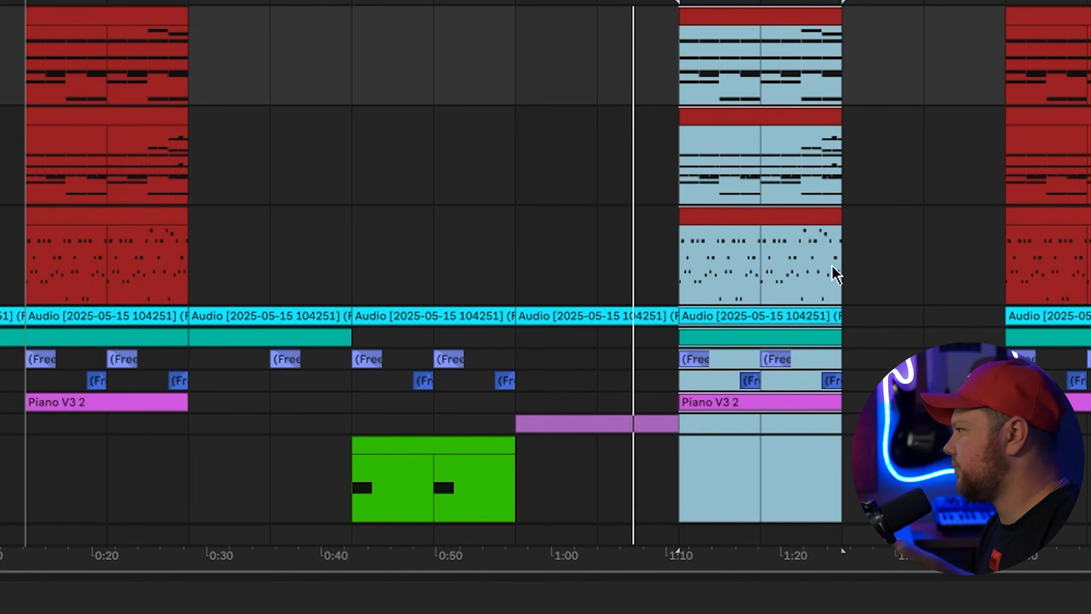
left_click(843, 452)
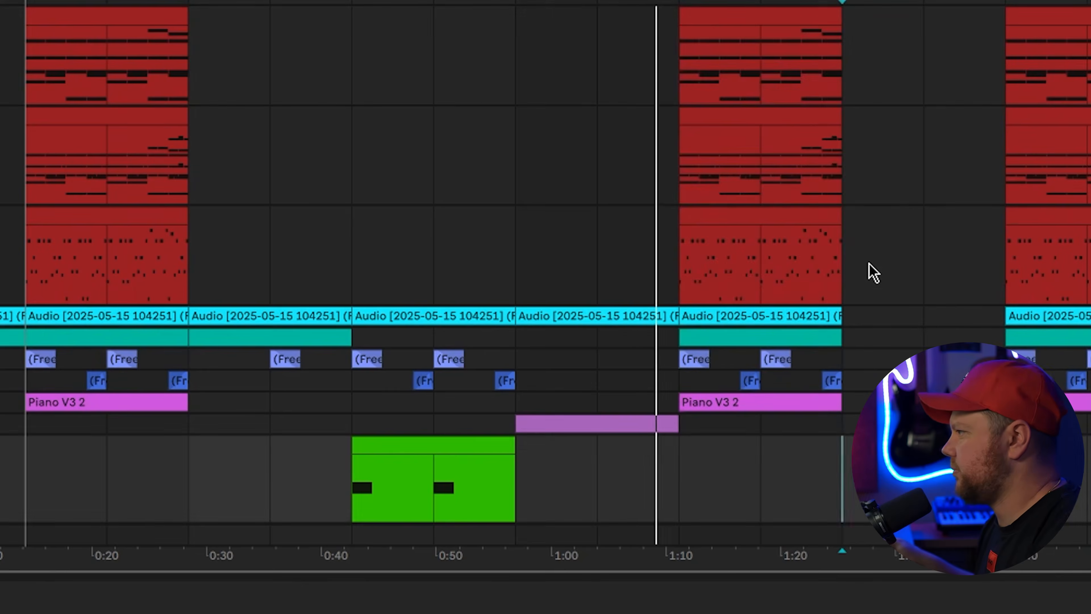
Select the top three tracks' clips up to 1:24, then clear the selection
left_click_drag(869, 273, 13, 17)
scroll(848, 288, "down", 2)
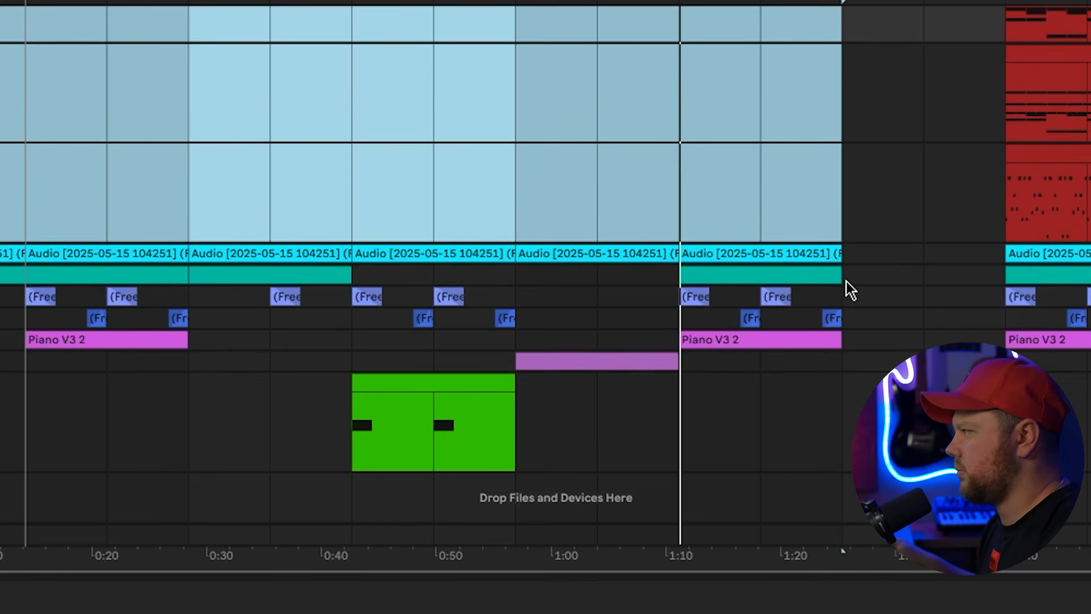
left_click(848, 394)
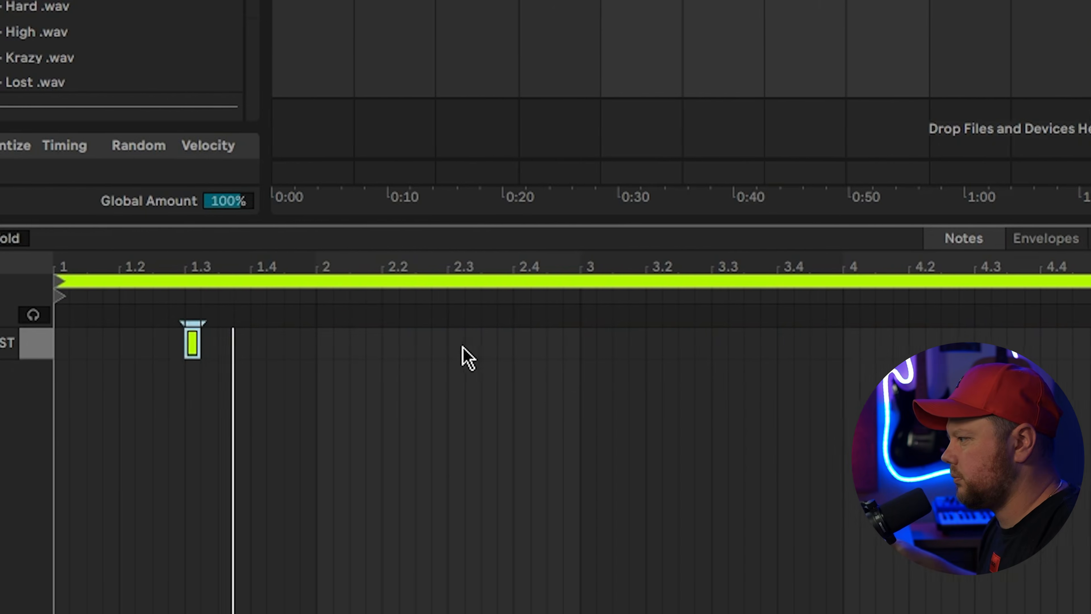
Add Snare - Flint hits at beat 2.3 and beyond, duplicating them along the drum clip
double_click(522, 343)
key("ctrl+a")
key("ctrl+d")
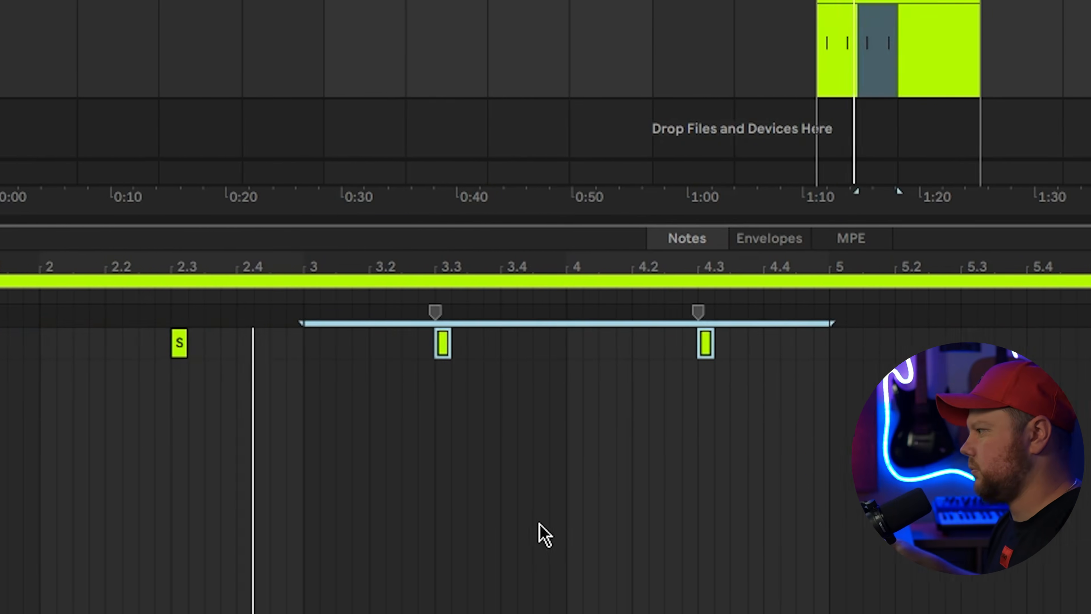
left_click(709, 365)
double_click(681, 346)
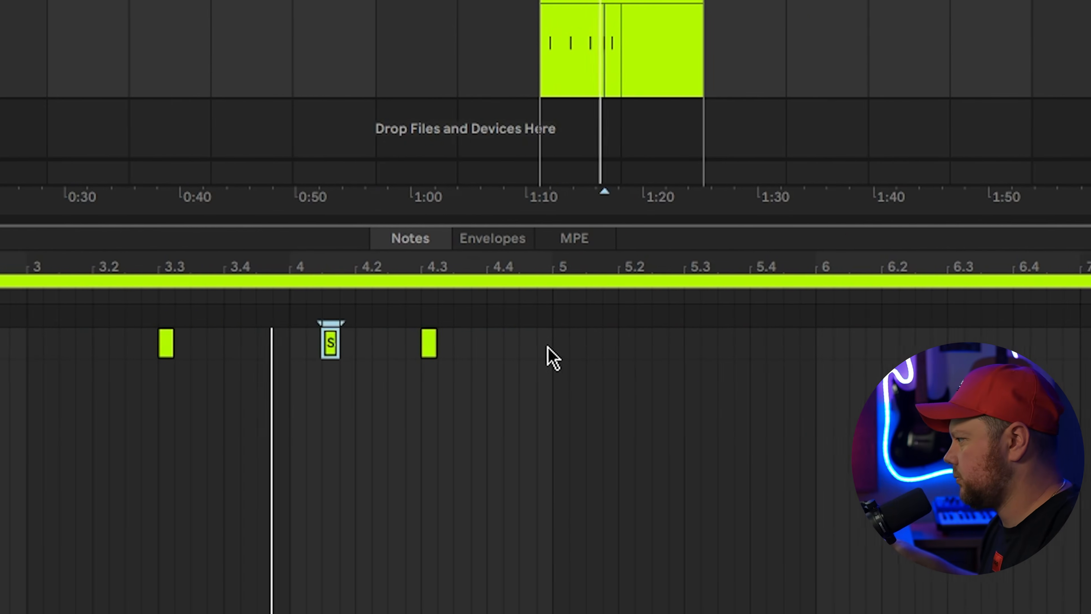
key("ctrl+a")
key("ctrl+d")
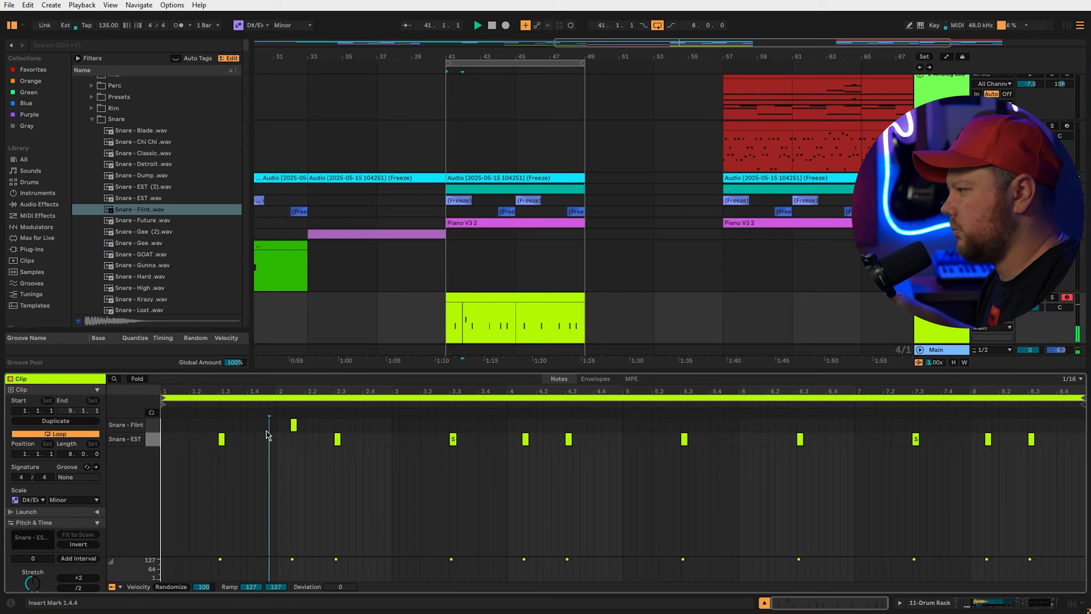
Add a Flint hit near 1.4, repeat the snare pair through later bars, and add hits at 7.2 and the end
double_click(265, 424)
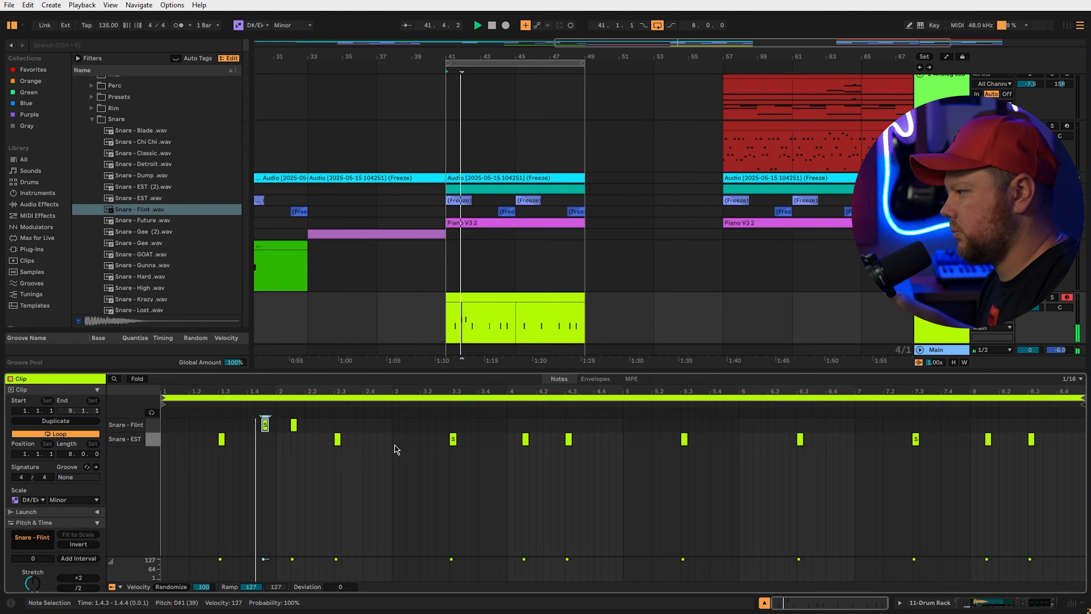
left_click_drag(388, 432, 163, 420)
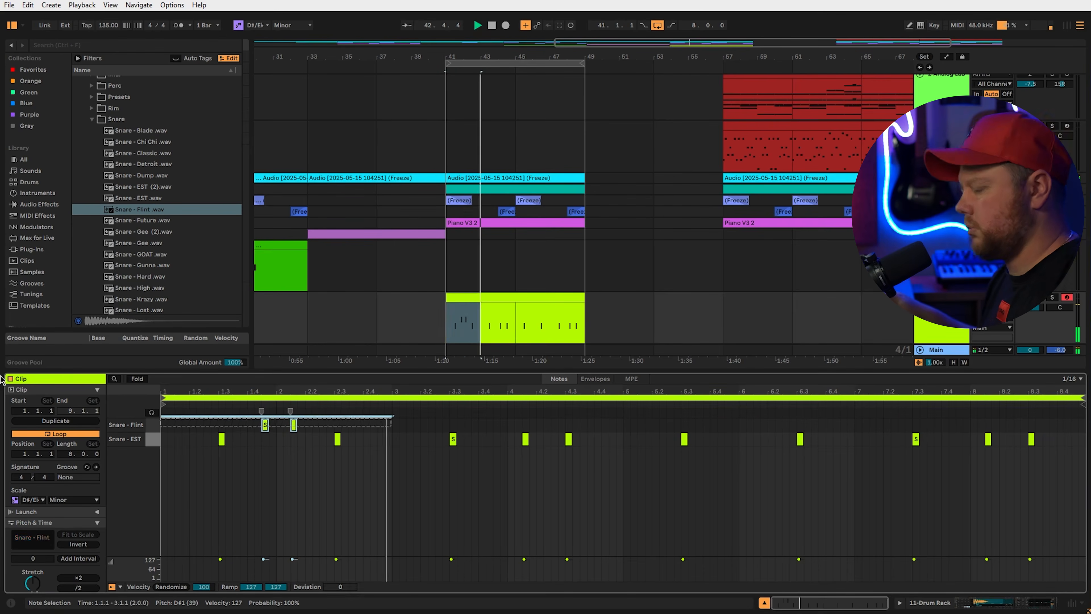
key("ctrl+d")
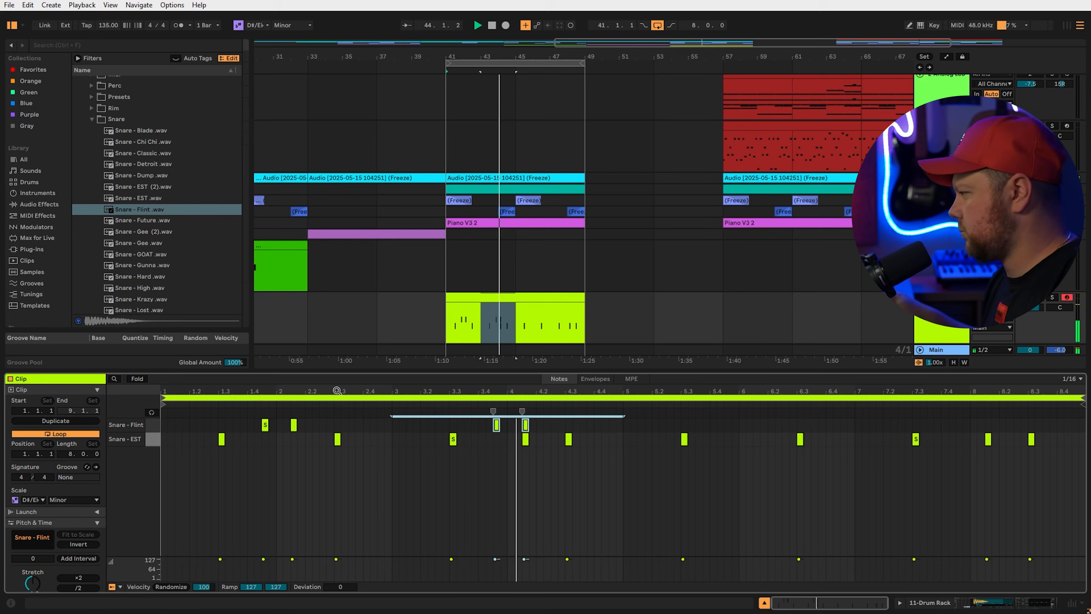
key("ctrl+d")
key("ctrl+d")
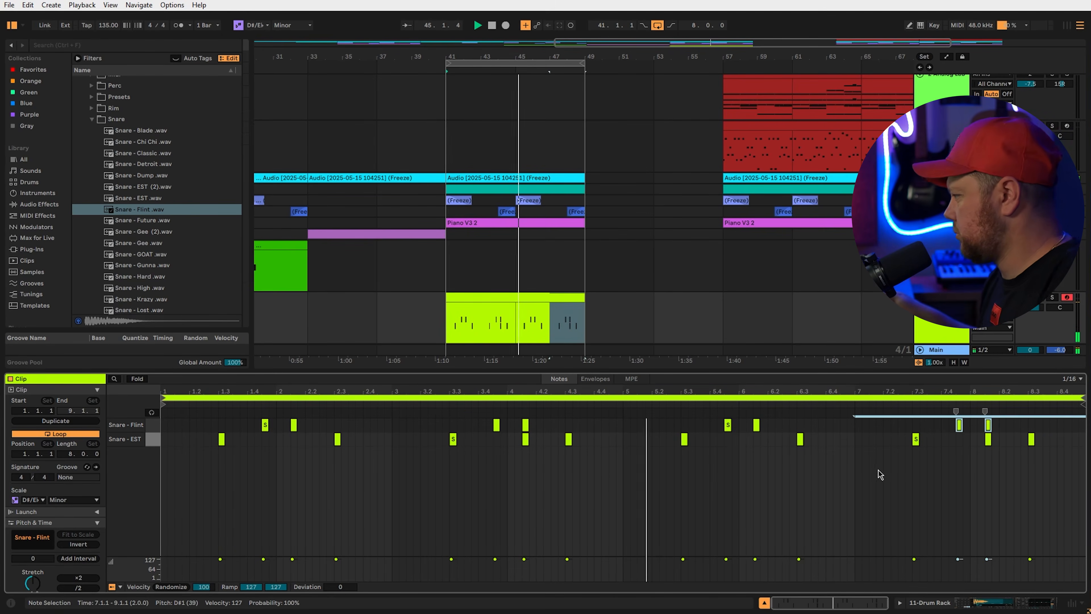
left_click(880, 474)
double_click(1060, 424)
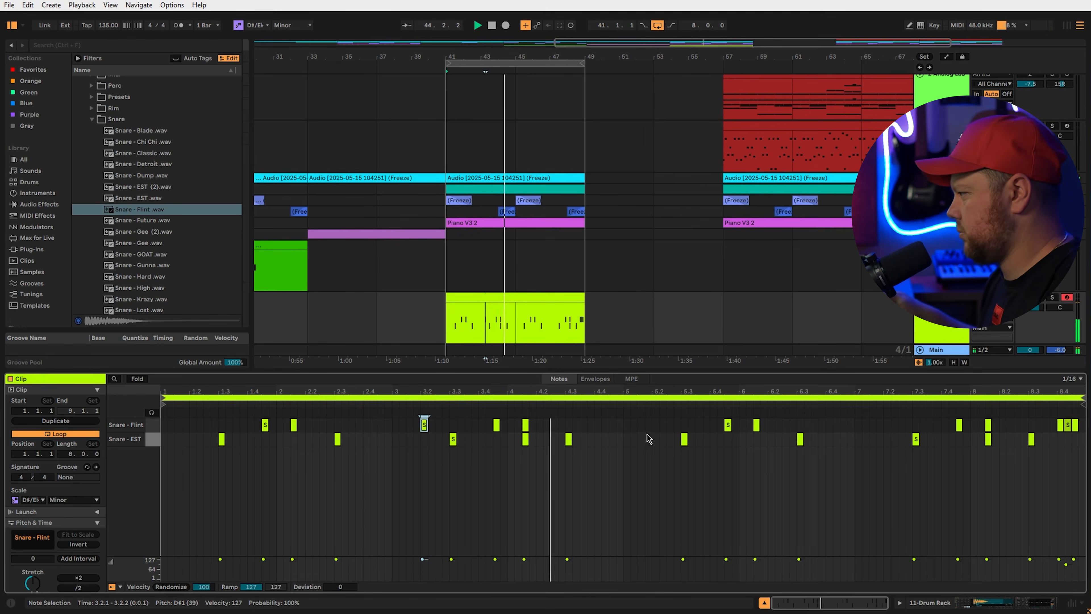
double_click(887, 427)
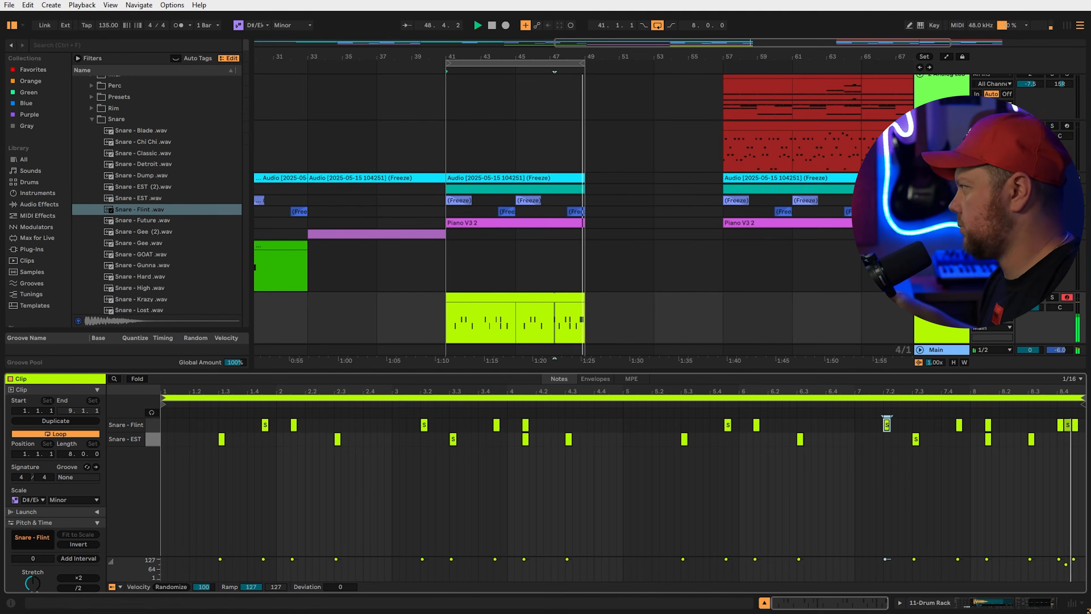
key("Tab")
Set the Flint snare sampler's random panning to 29%
left_click_drag(926, 76, 926, 99)
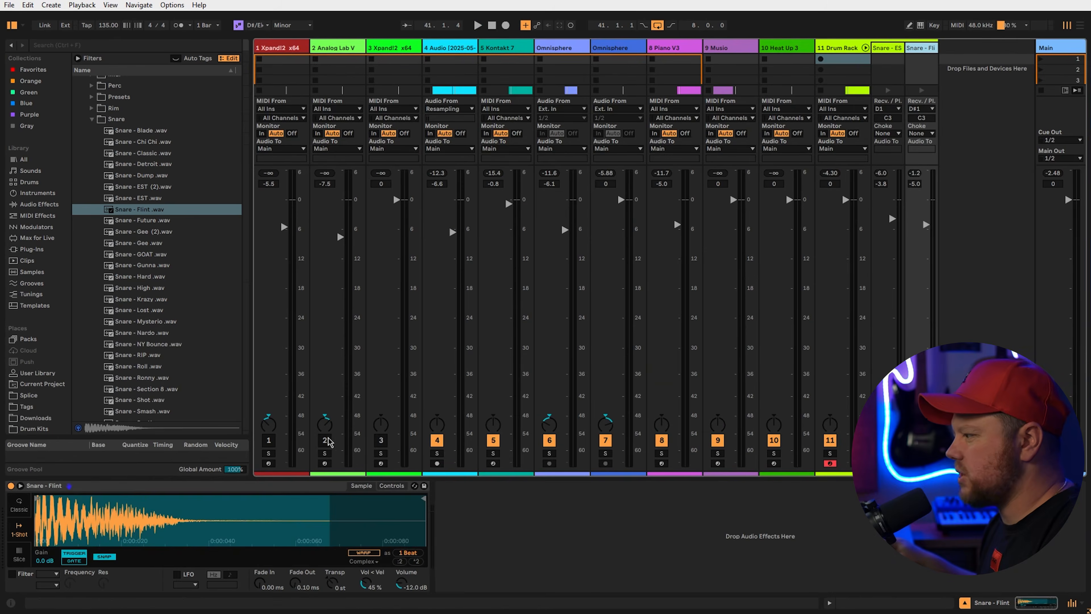
left_click(391, 486)
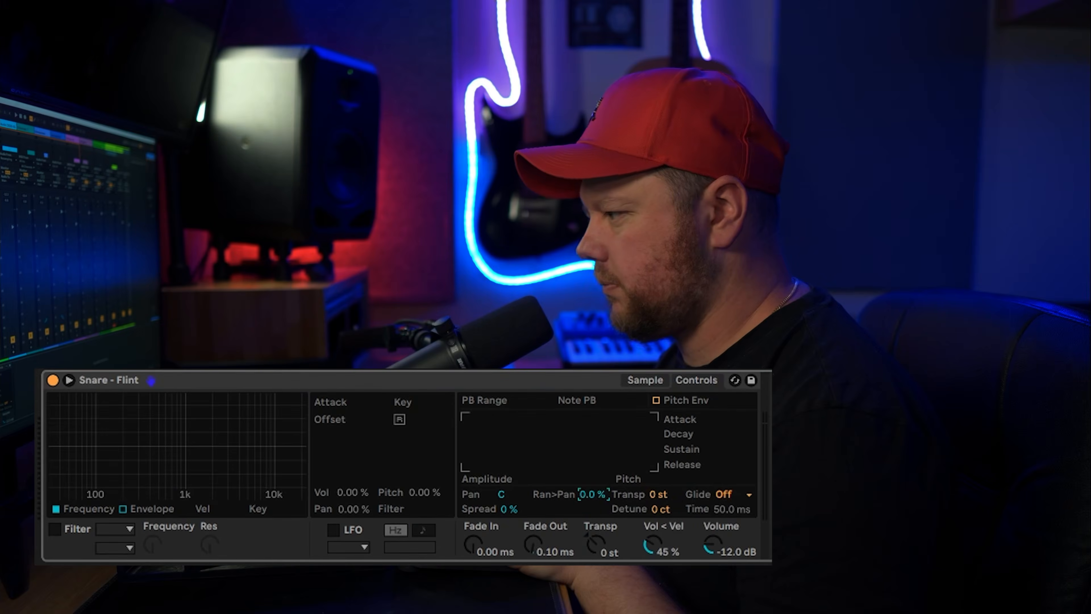
left_click_drag(329, 553, 330, 541)
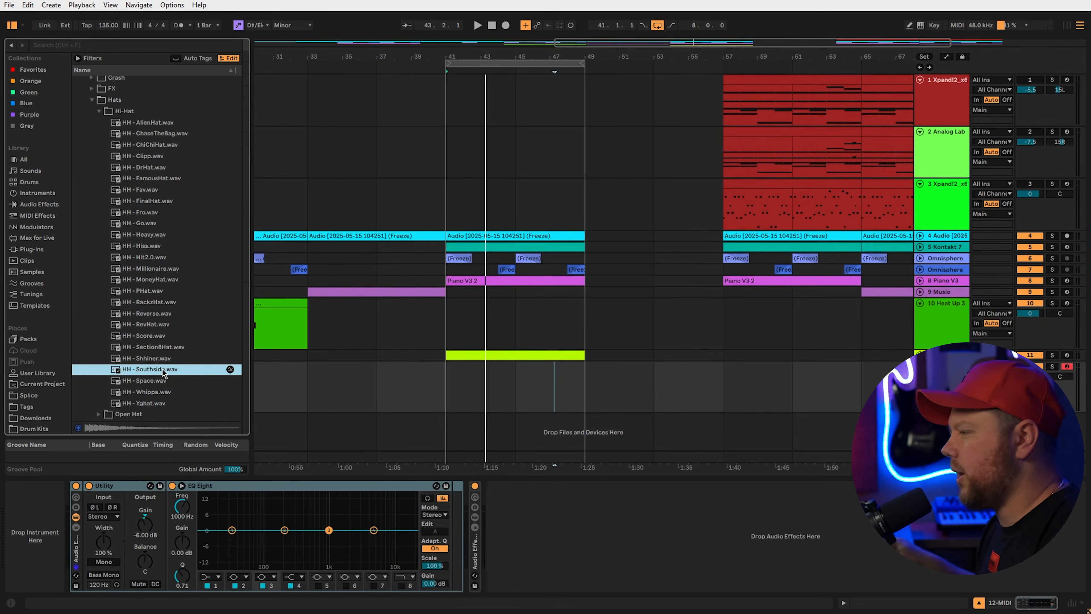
Fill the HH - Southside clip with repeating C3 hi-hat pairs and set its volume to -3.5 dB
key("ctrl+d")
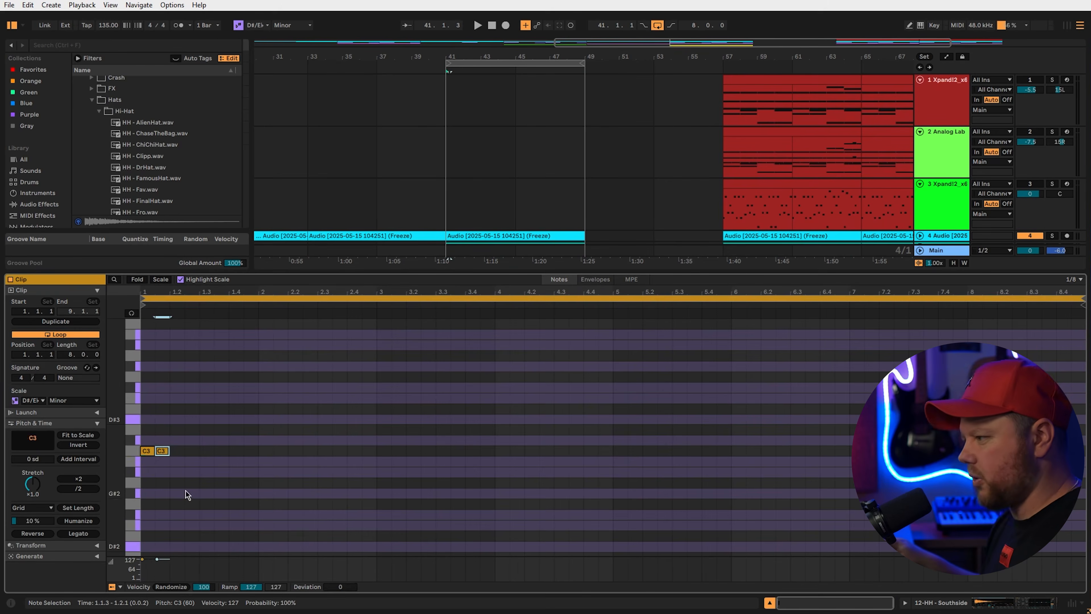
left_click_drag(164, 556, 164, 561)
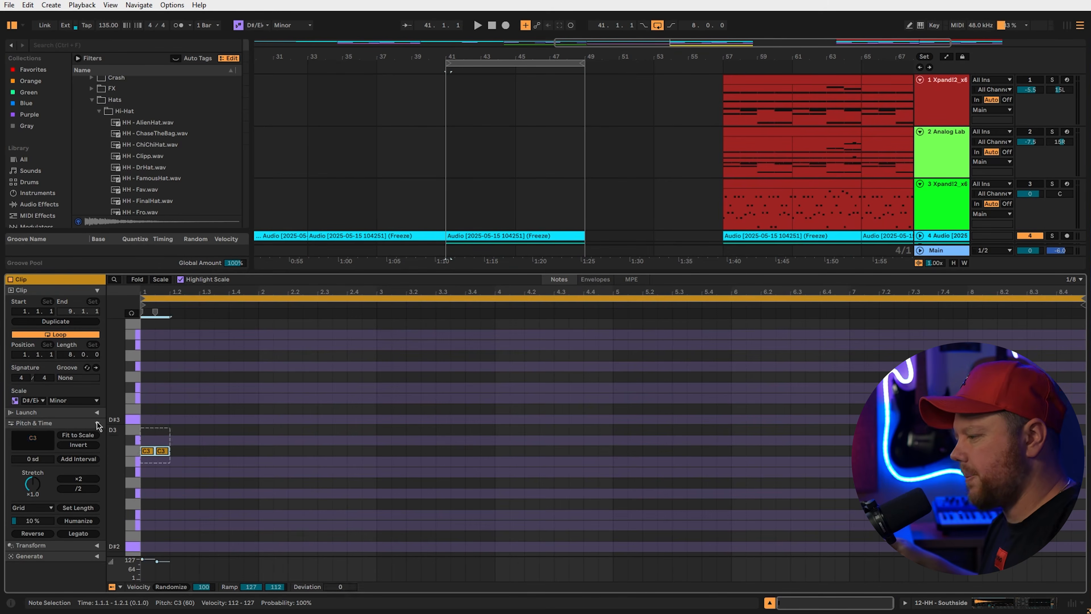
key("ctrl+d")
key("ctrl+d")
key("ctrl+d")
key("ctrl+d")
key("ctrl+d")
key("ctrl+d")
key("ctrl+d")
key("ctrl+d")
key("ctrl+d")
key("ctrl+d")
key("ctrl+d")
key("ctrl+d")
key("ctrl+d")
key("ctrl+d")
key("ctrl+d")
key("ctrl+d")
key("ctrl+d")
key("ctrl+d")
key("ctrl+d")
key("ctrl+d")
key("space")
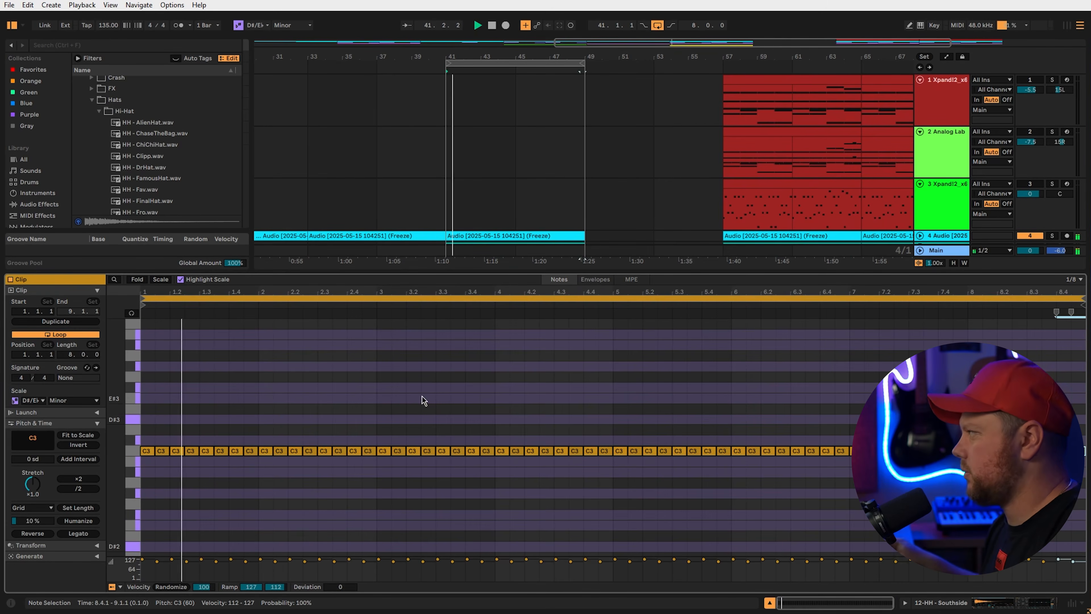
key("Tab")
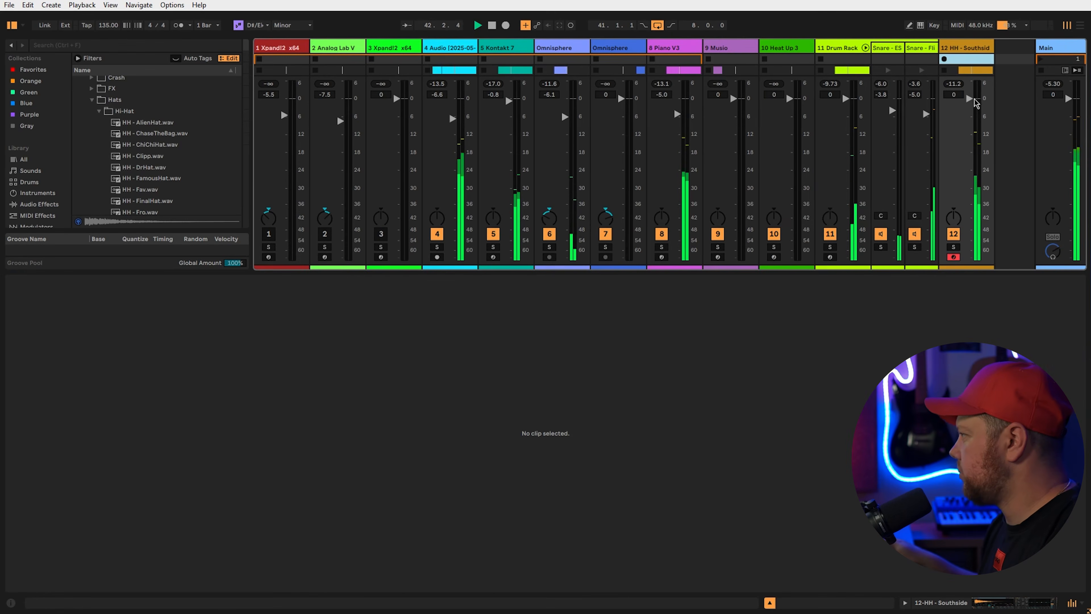
left_click_drag(975, 103, 976, 115)
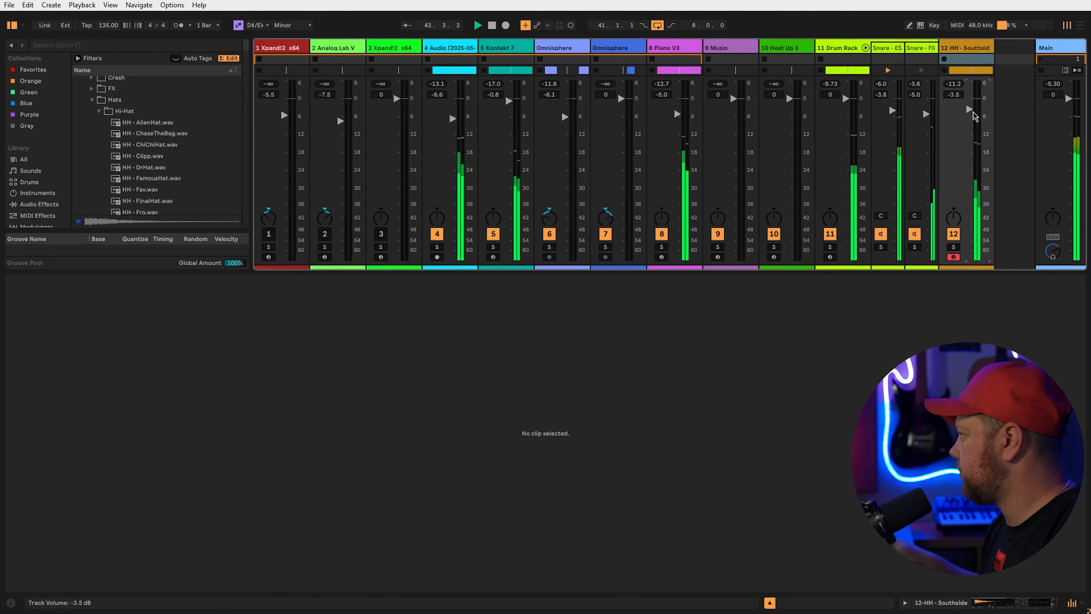
key("Tab")
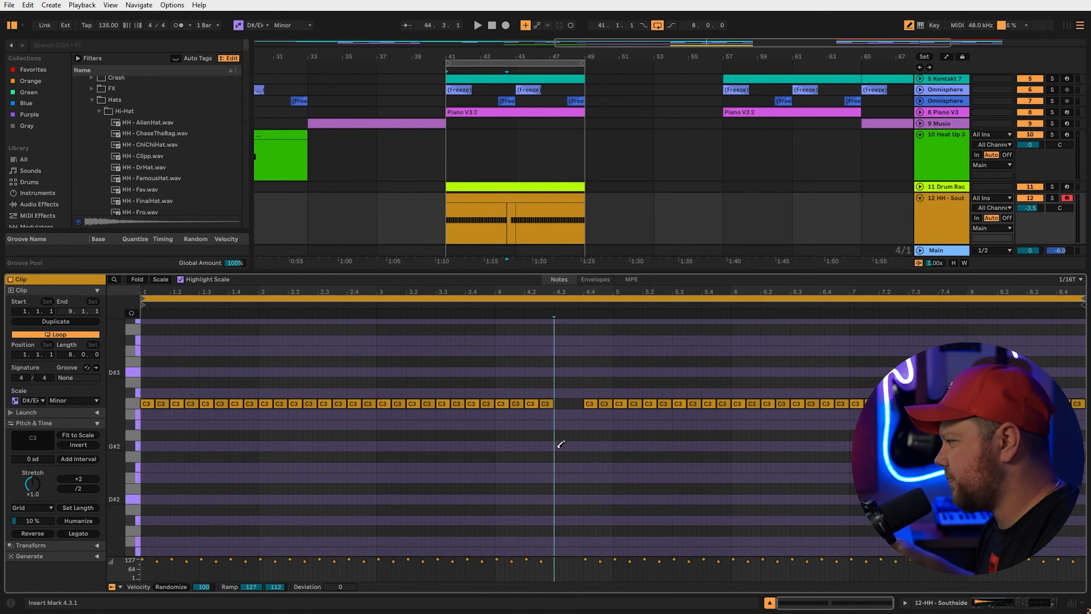
Draw a short hi-hat roll at beat 4.3 on a triplet grid and move it down to D#2
left_click_drag(560, 444, 572, 444)
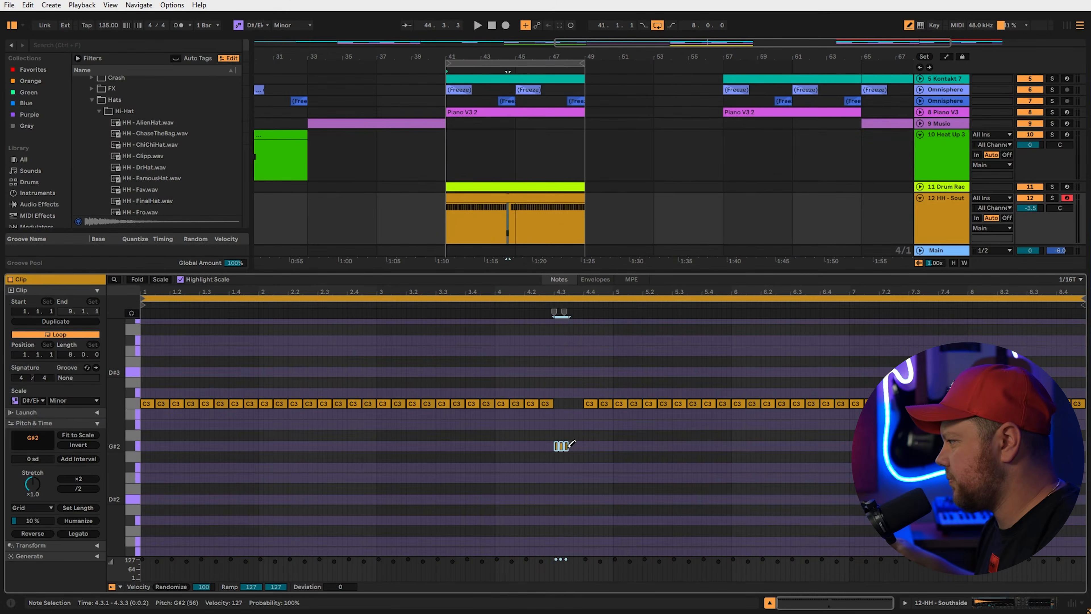
key("space")
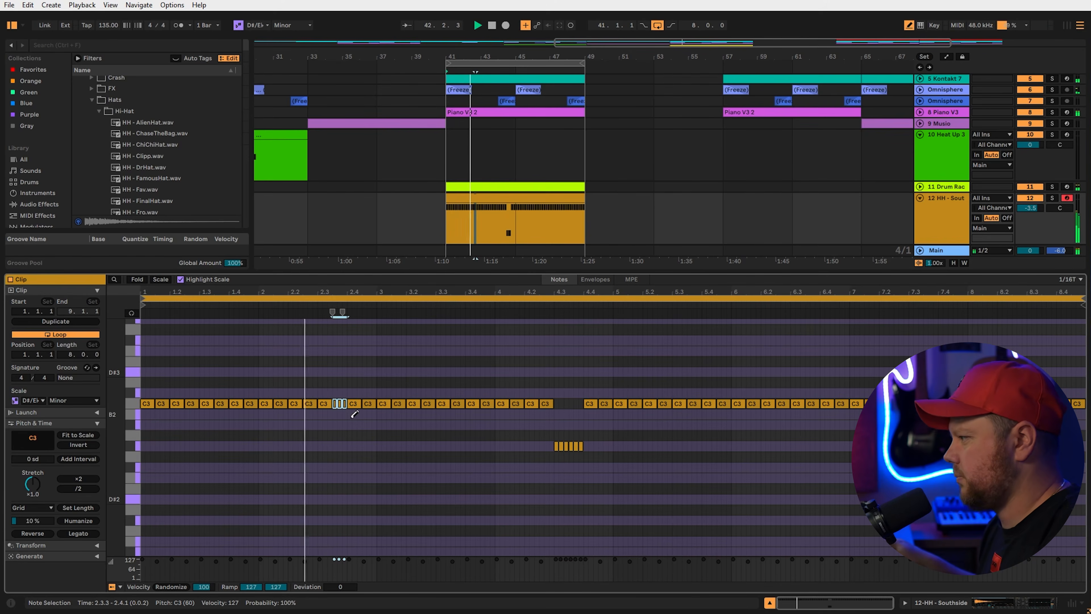
right_click(590, 480)
left_click(619, 461)
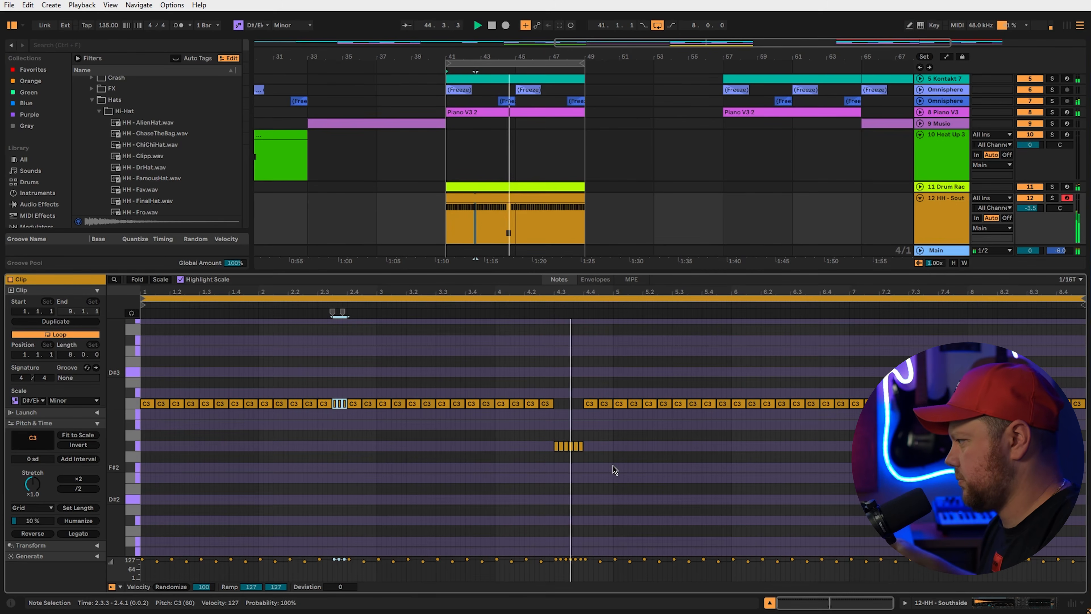
key("Down")
key("Down")
key("Down")
key("Down")
key("Down")
key("space")
left_click(633, 451)
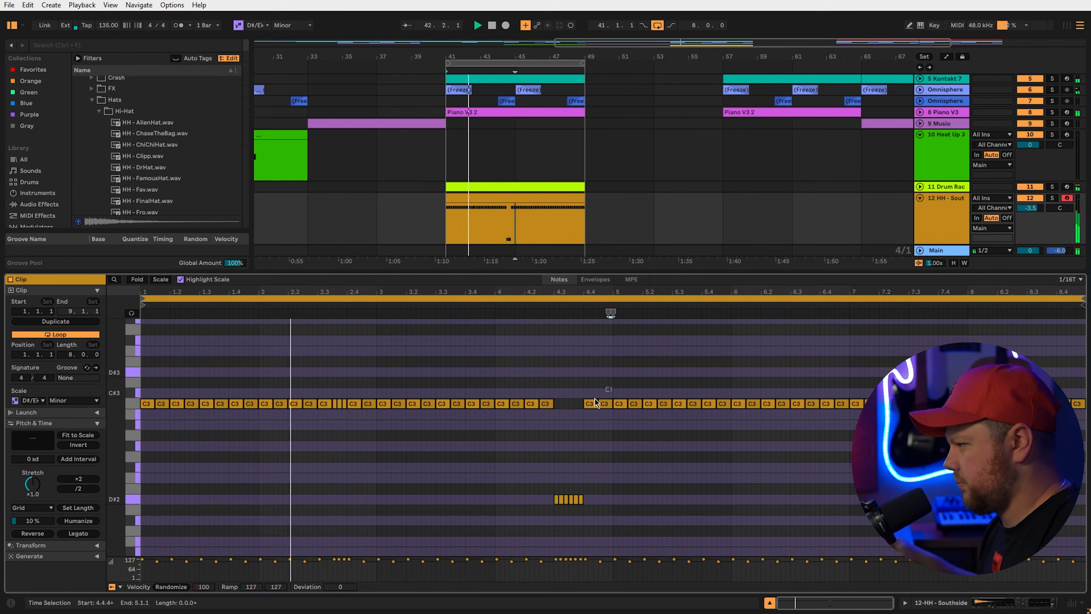
Delete the C3 hat at 8.3.1 and turn the hats at 5.3, 7.1.4 and 8.2.3 into rolls
left_click_drag(611, 386, 142, 505)
left_click(1040, 404)
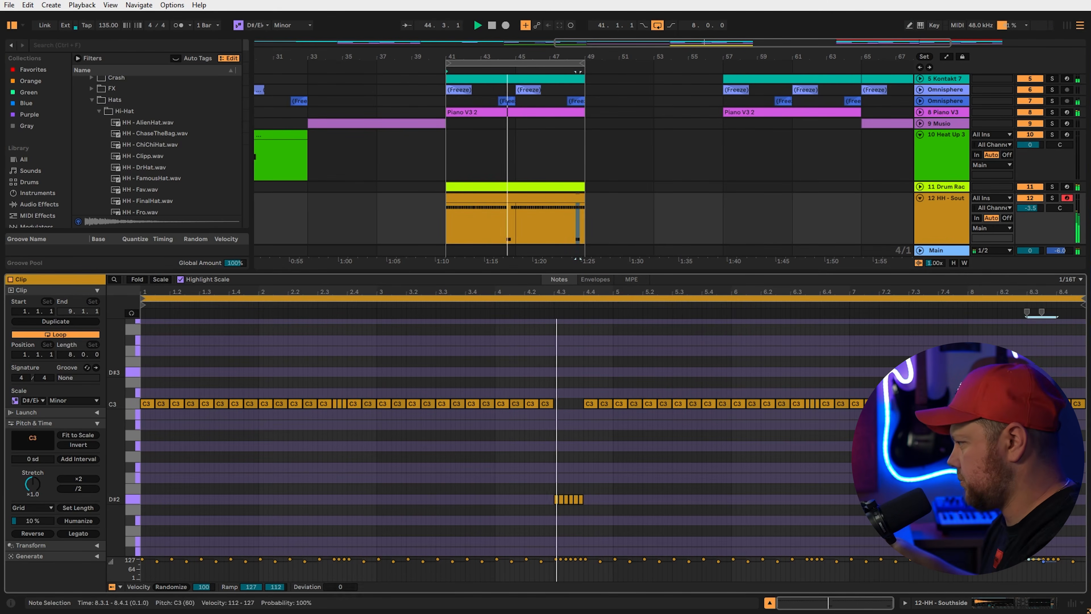
key("Delete")
key("b")
key("space")
key("space")
left_click(684, 404)
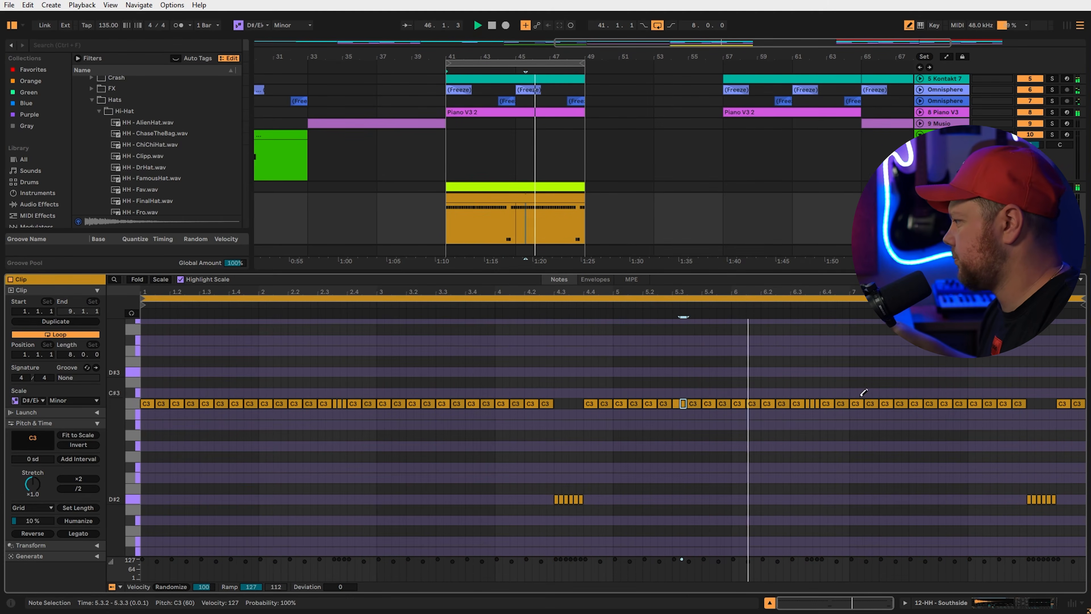
left_click(877, 404)
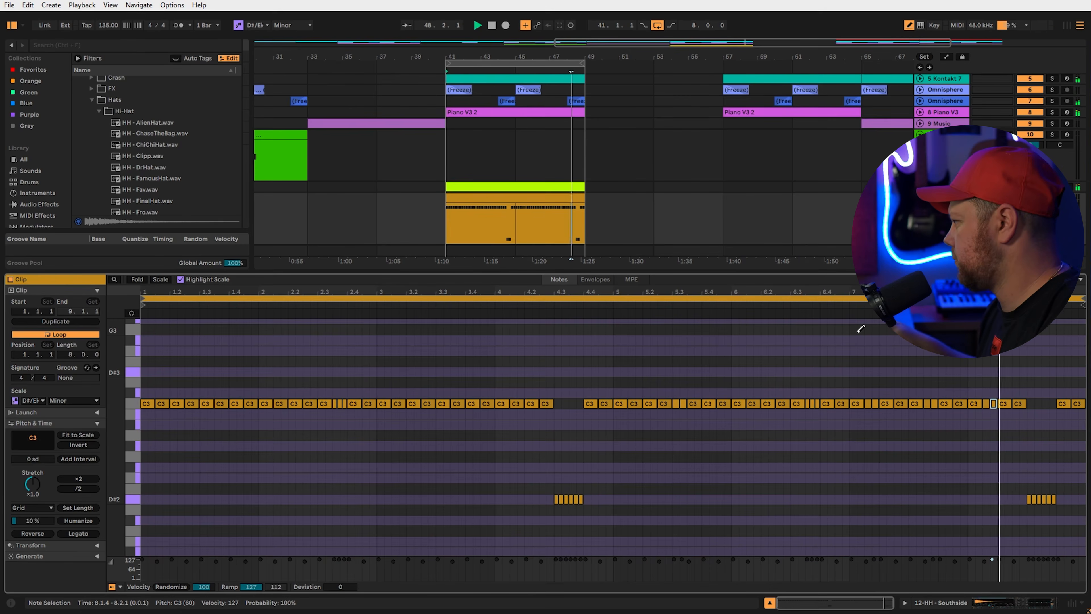
key("b")
left_click(1019, 404)
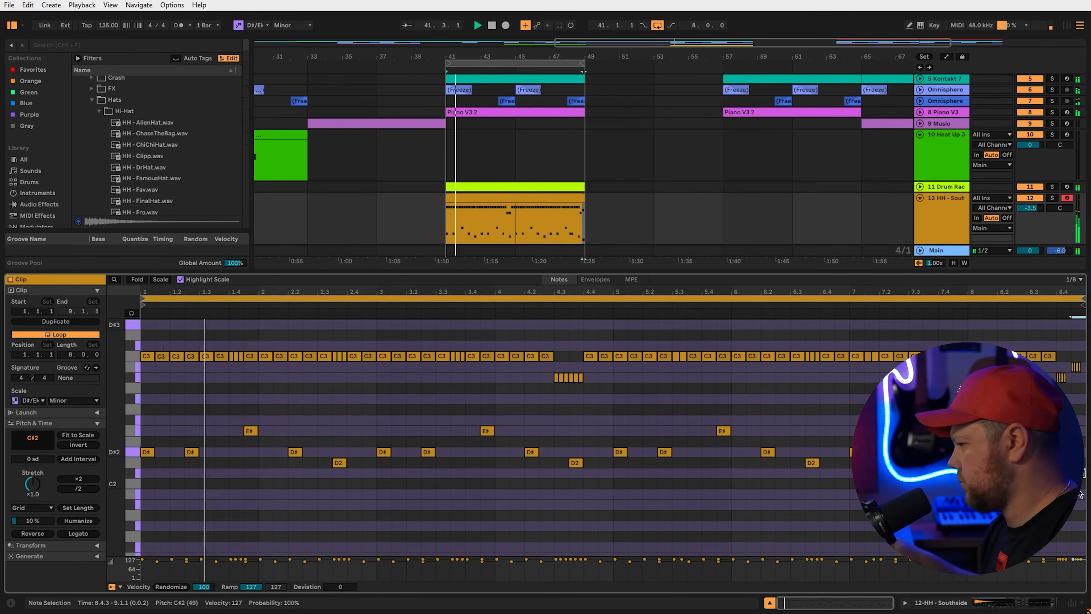
Lower all hi-hat note velocities to 95 and add slight random panning to the hi-hats
key("ctrl+a")
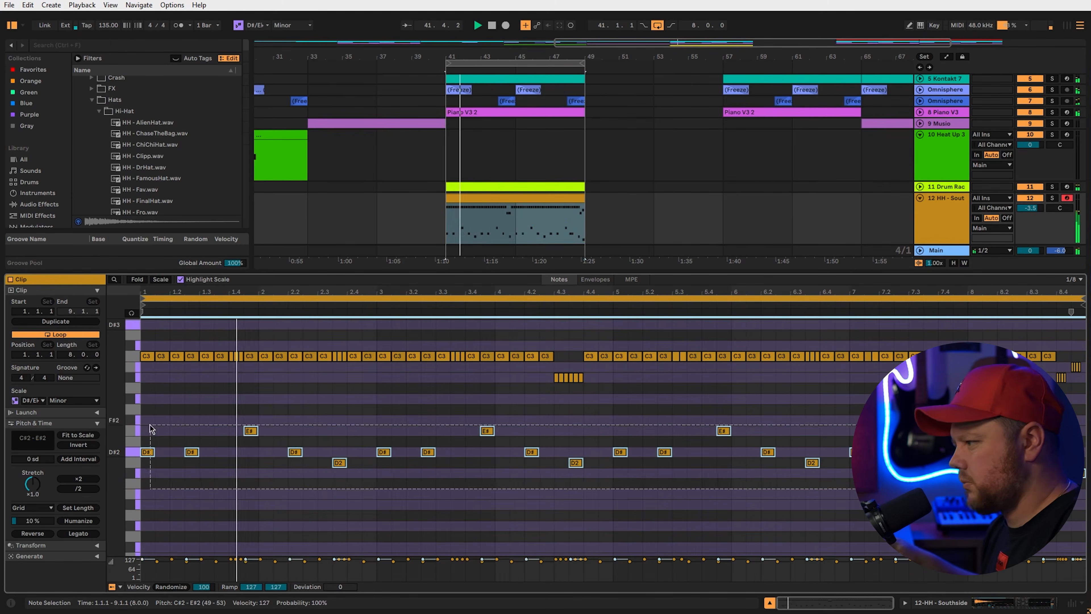
left_click_drag(254, 563, 253, 576)
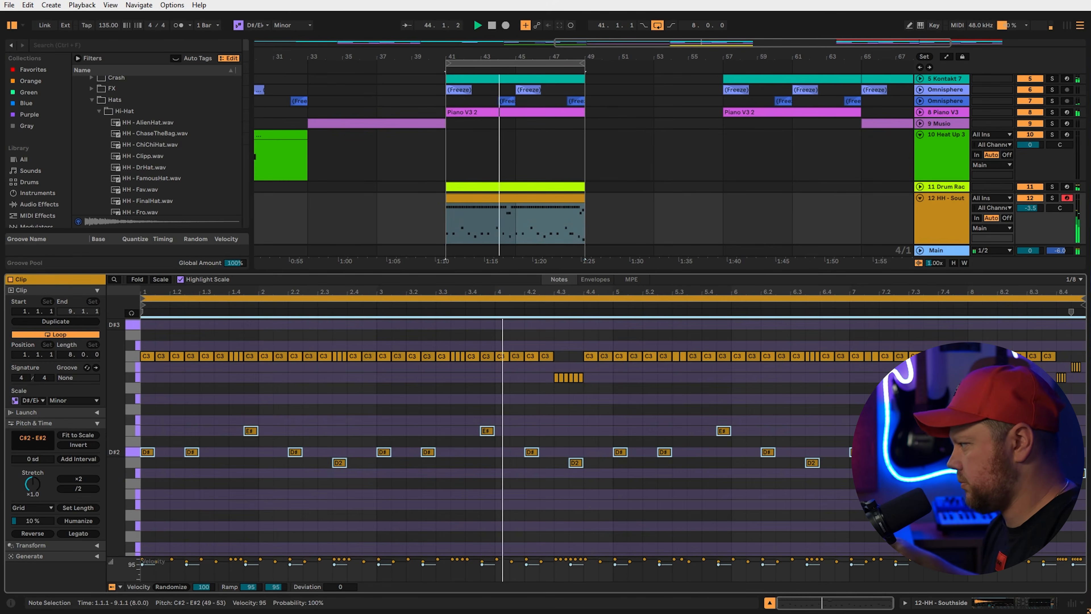
left_click(957, 236)
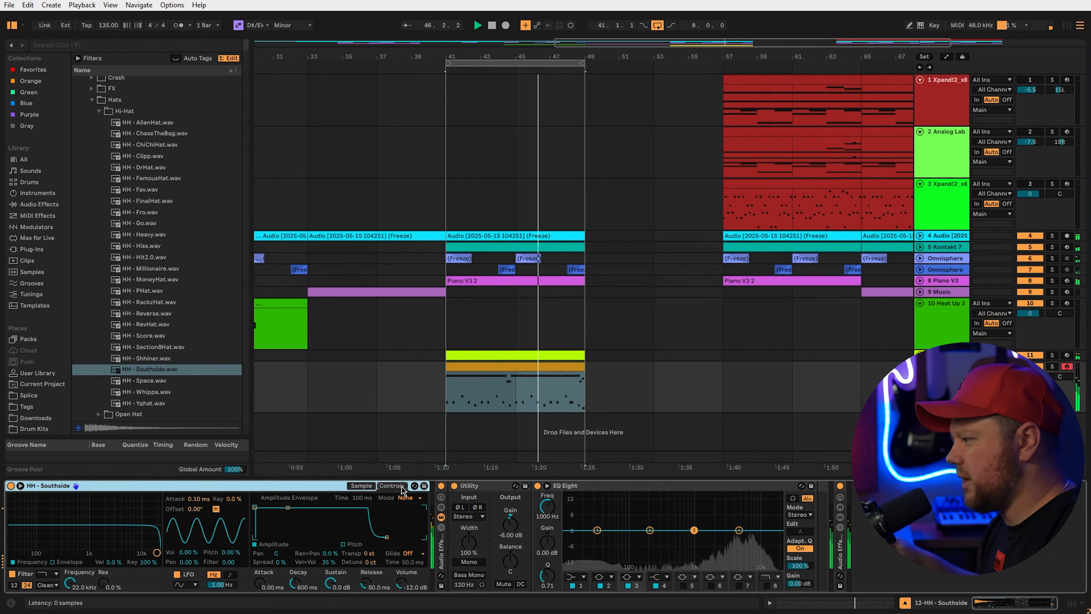
left_click_drag(329, 556, 328, 550)
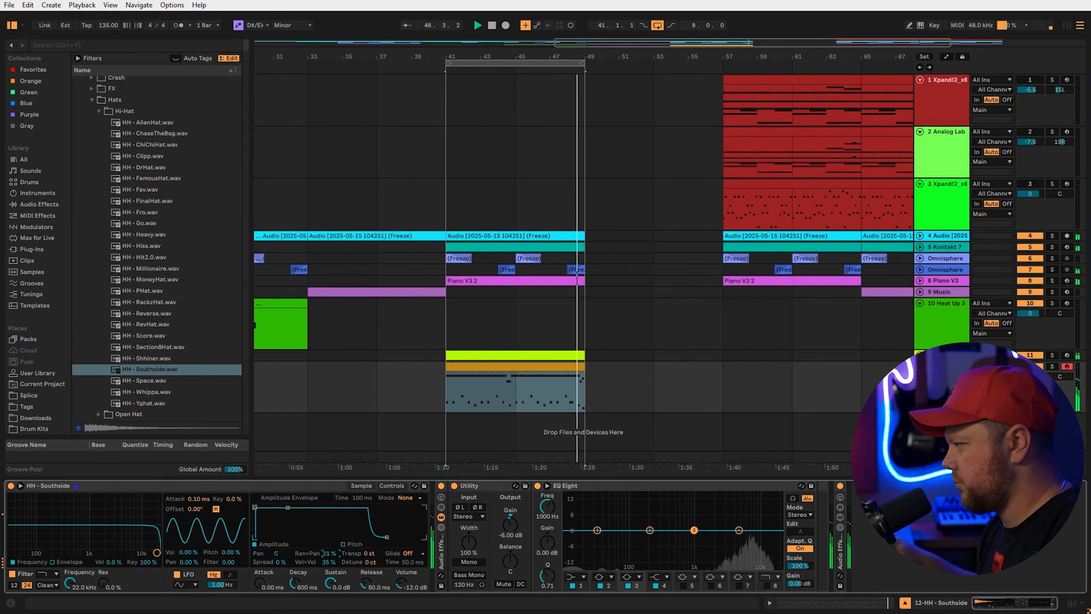
Drop the hi-hat sample's Sustain to -18 dB and turn the mixer track levels down slightly
left_click(361, 487)
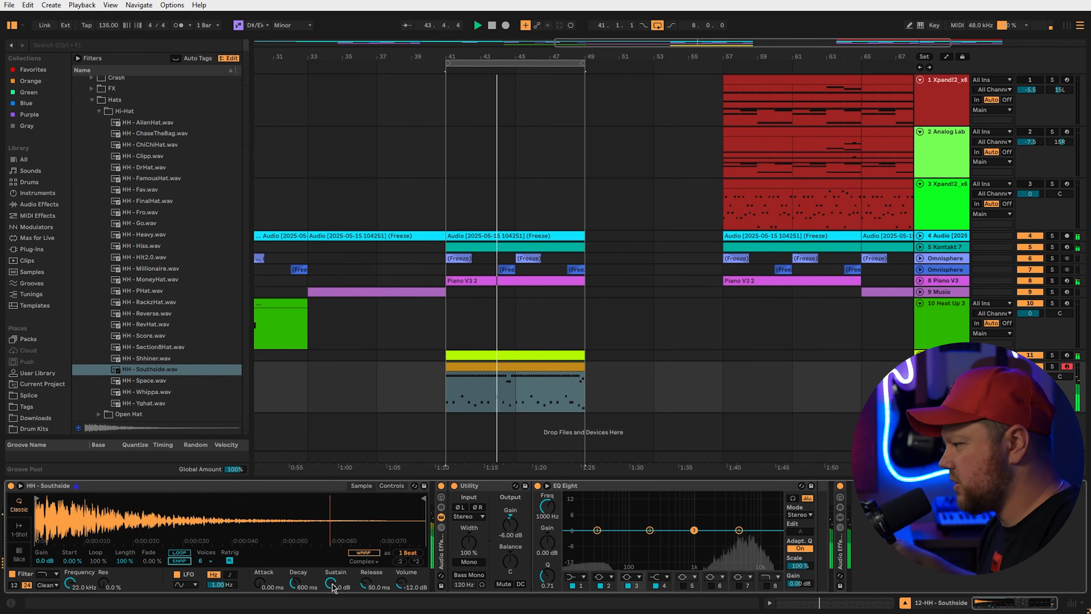
left_click_drag(330, 582, 330, 590)
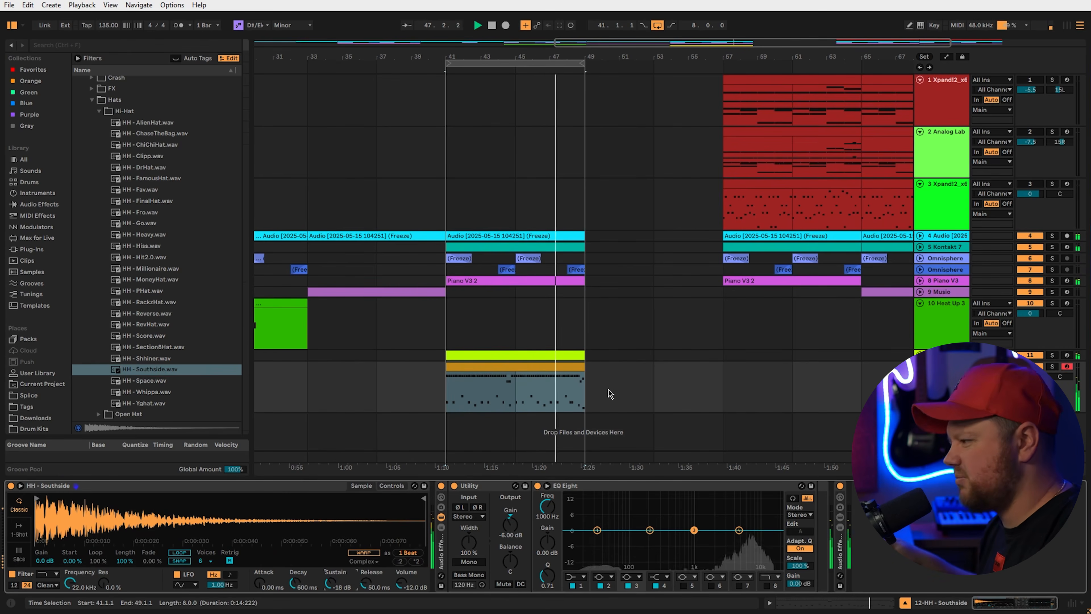
key("Tab")
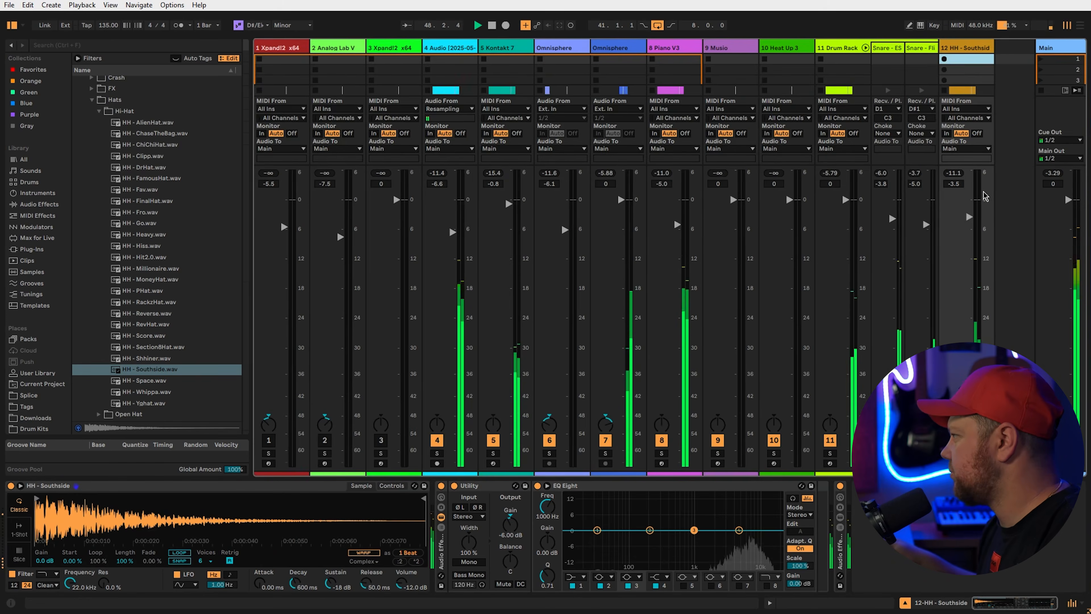
left_click_drag(452, 232, 452, 237)
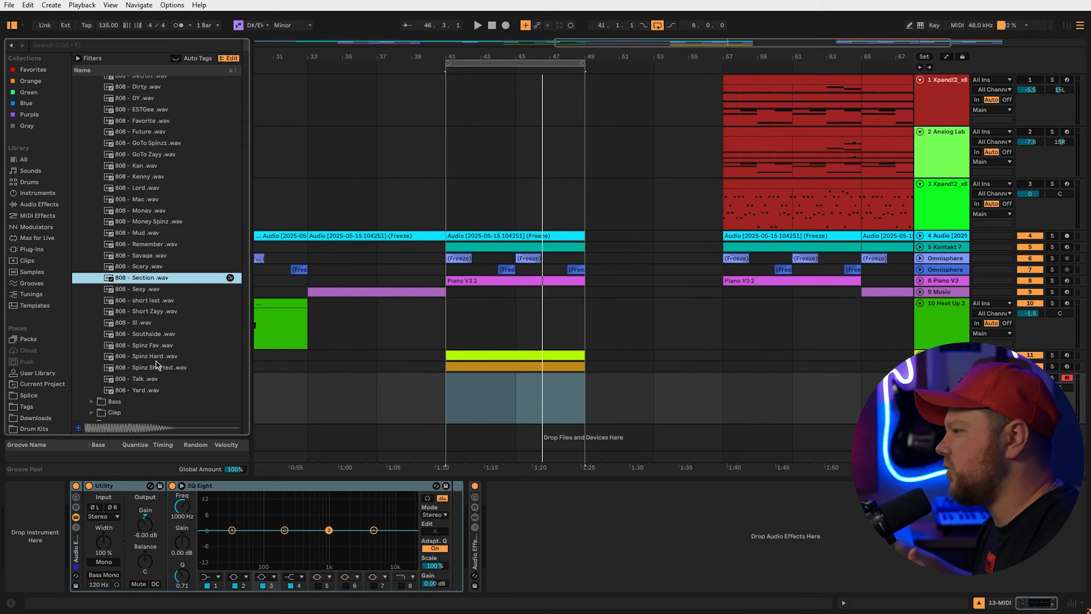
Audition 808 - Spinz Hard, keep 808 - Section, and add a Tuner to the 808 track
left_click(151, 356)
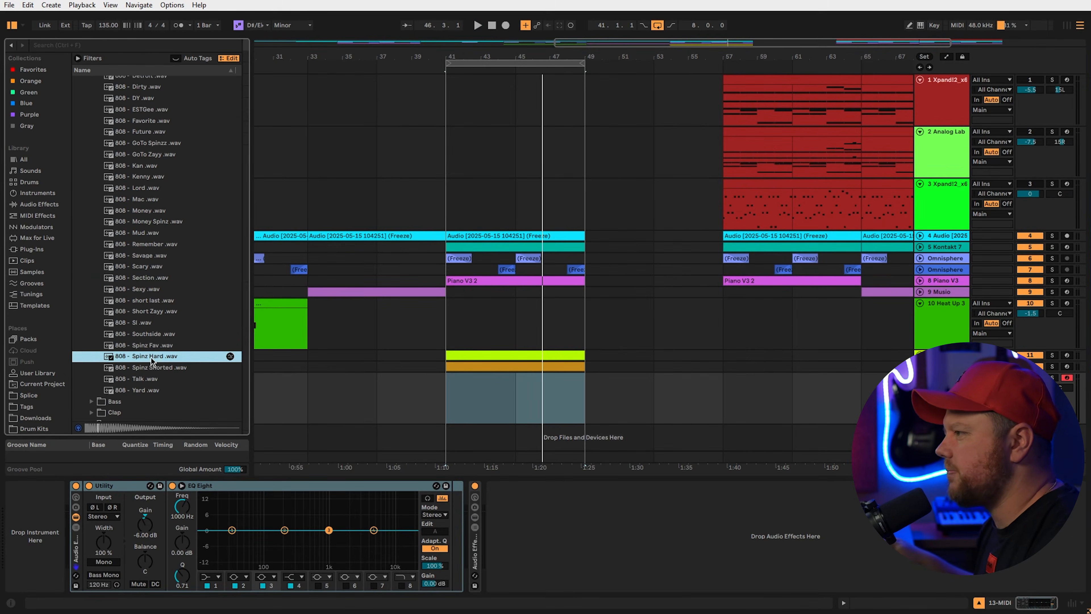
left_click(148, 279)
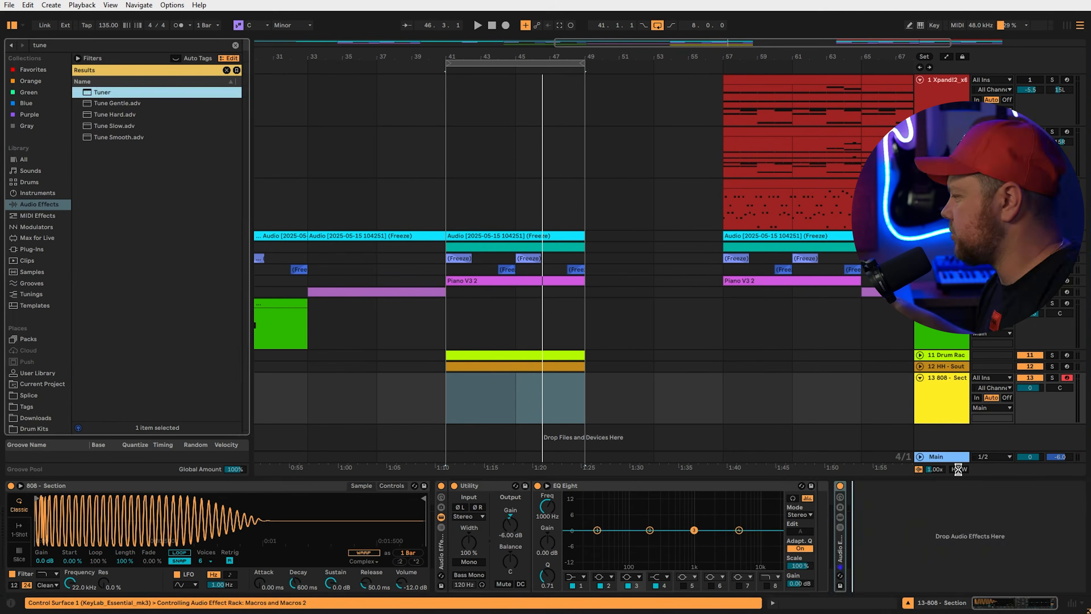
left_click_drag(958, 469, 967, 534)
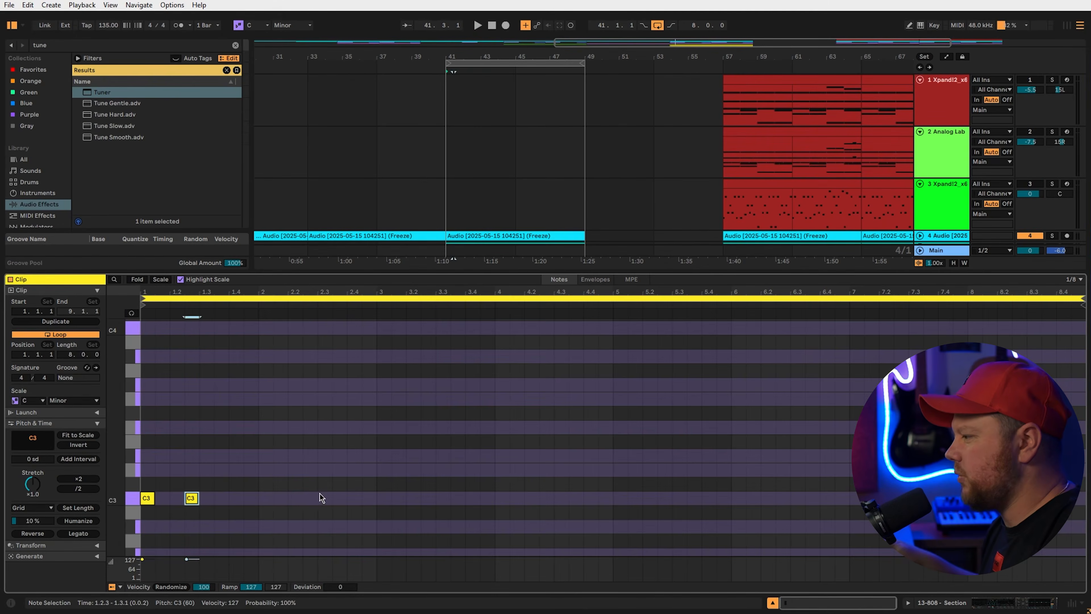
Add a C3 808 note at 2.2.1, then select the later 808 notes in bars 7–8
double_click(293, 500)
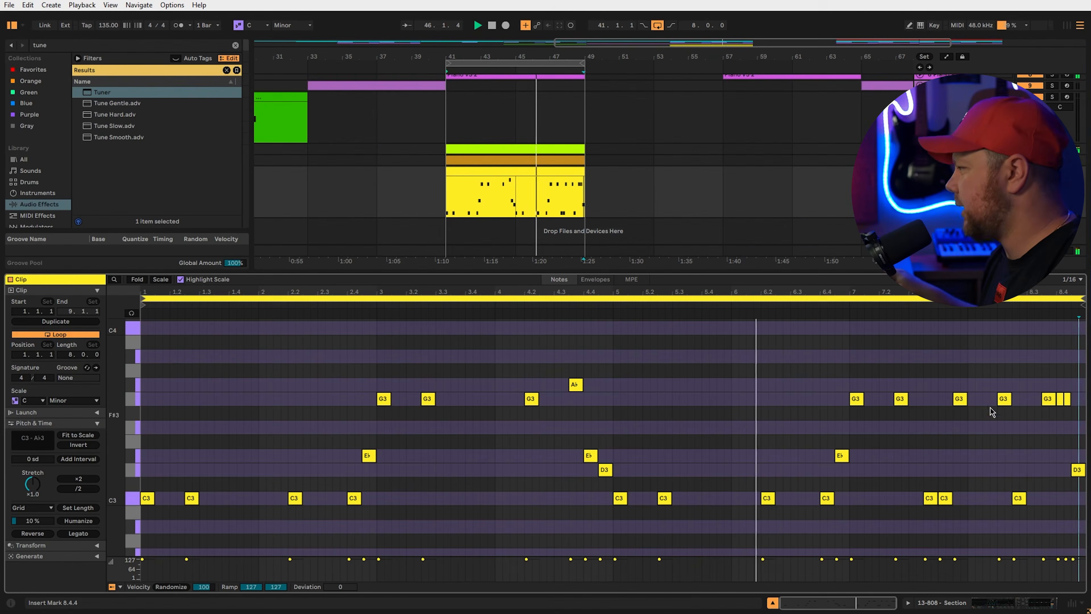
left_click_drag(911, 378, 1078, 507)
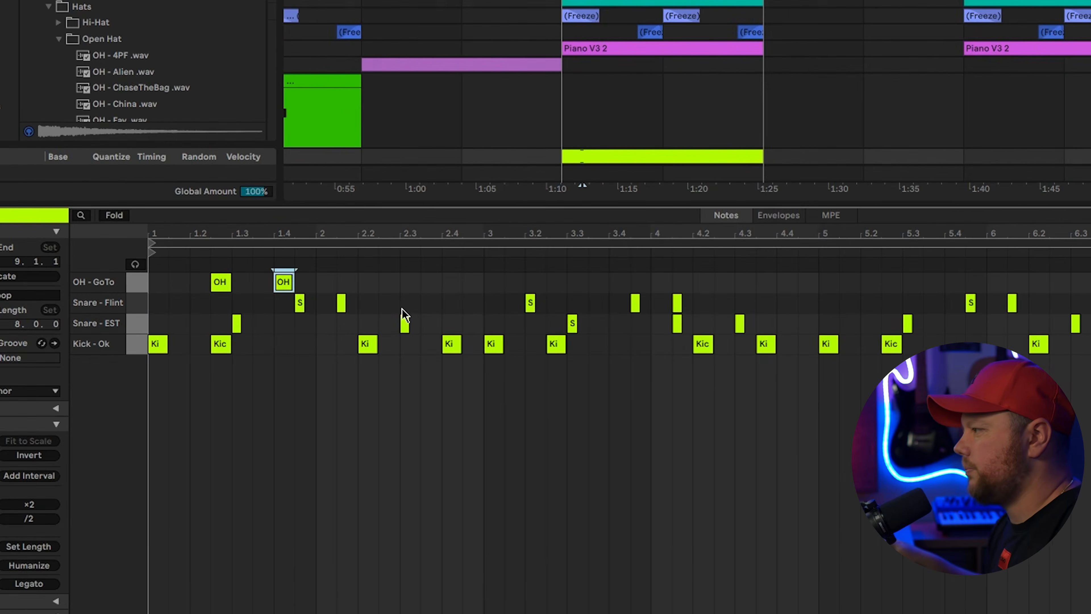
Add a third open-hat hit near 2.2, duplicate the figure twice, and add an extra hit at 8.4
double_click(388, 281)
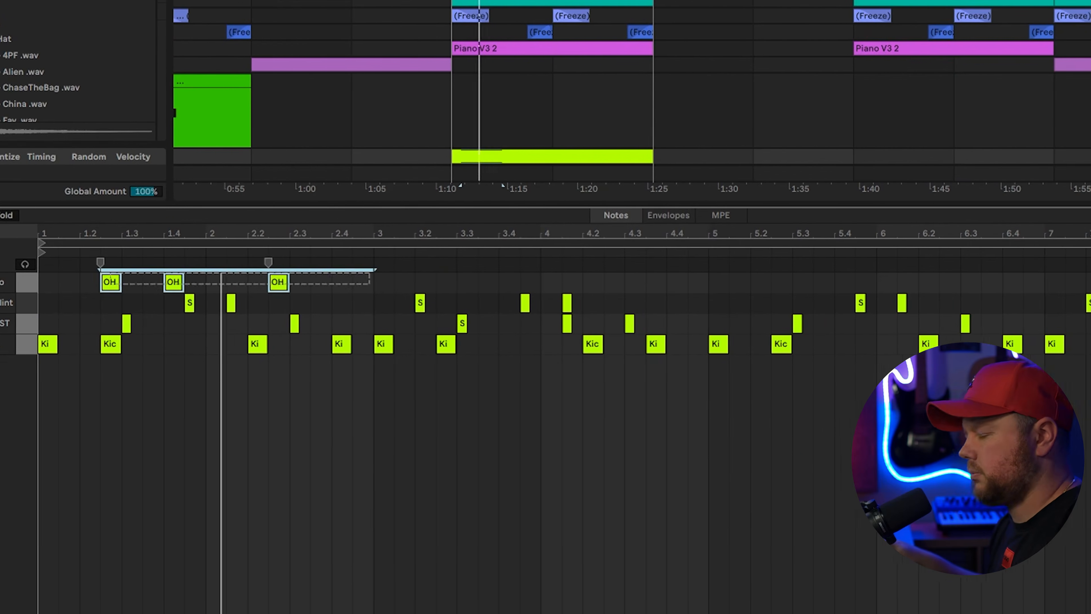
key("ctrl+d")
key("ctrl+d")
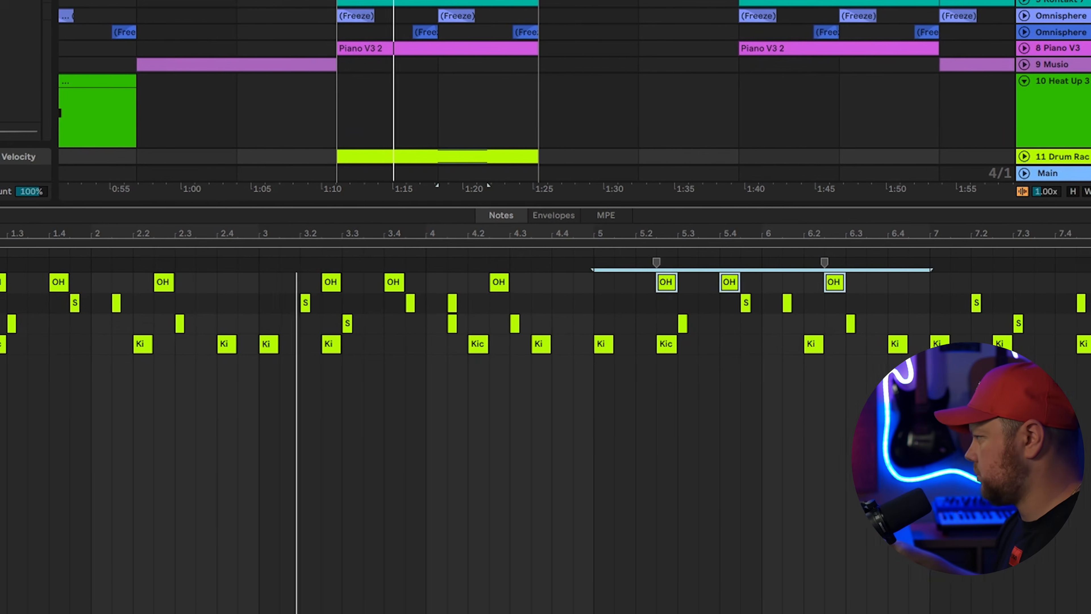
key("ctrl+d")
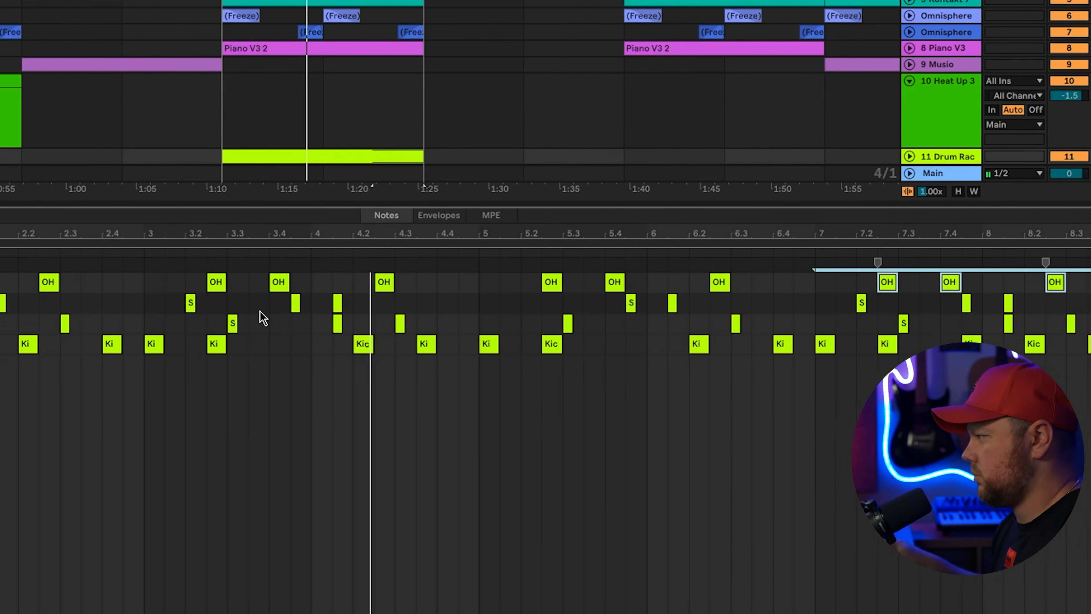
double_click(1063, 326)
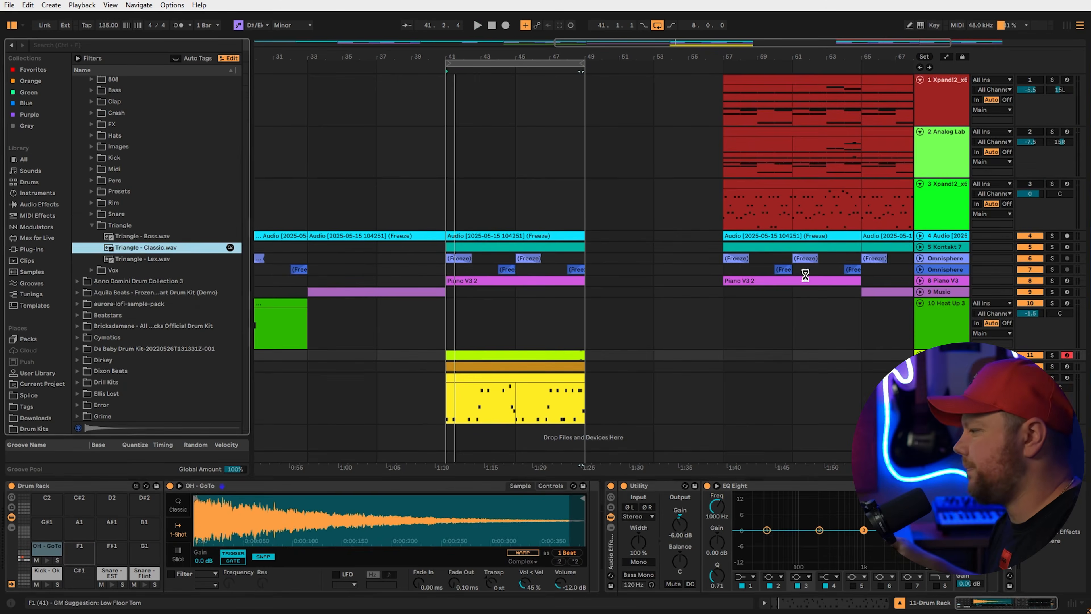
Load Triangle - Classic onto pad F1 and copy its hit to around bar 6.3
left_click_drag(79, 549, 79, 548)
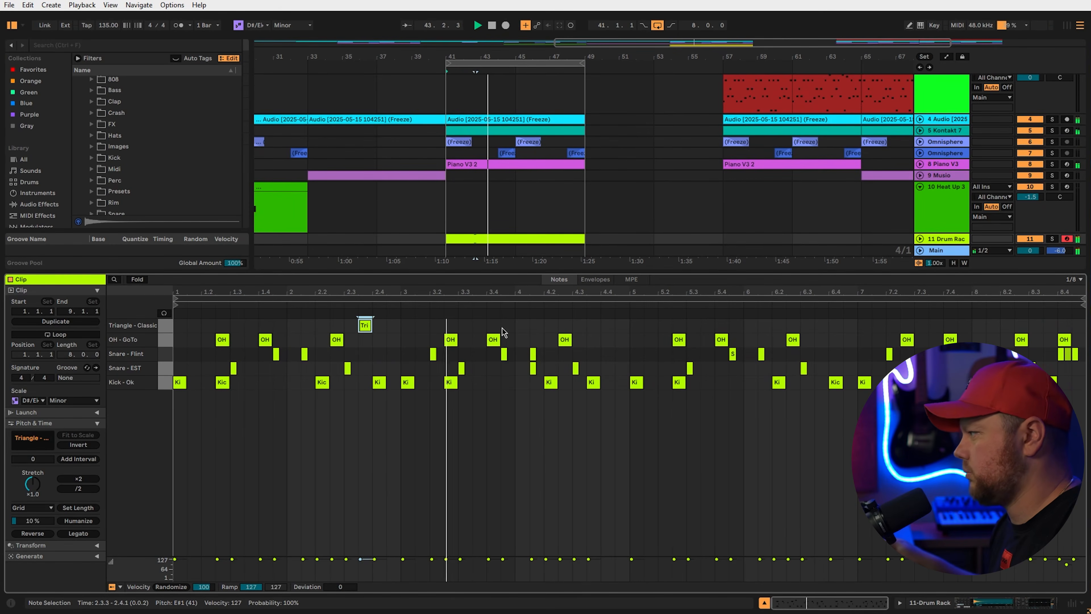
key("ctrl+d")
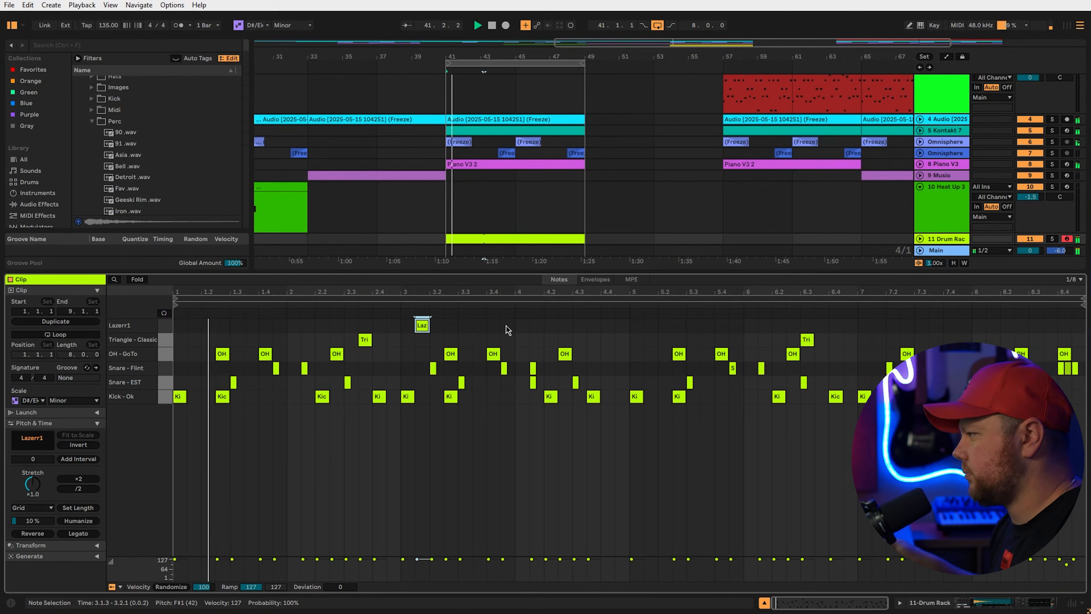
Add a Lazerr1 hit at 3.3, repeat both laser hits four bars later, add one at bar 8, and play
double_click(464, 326)
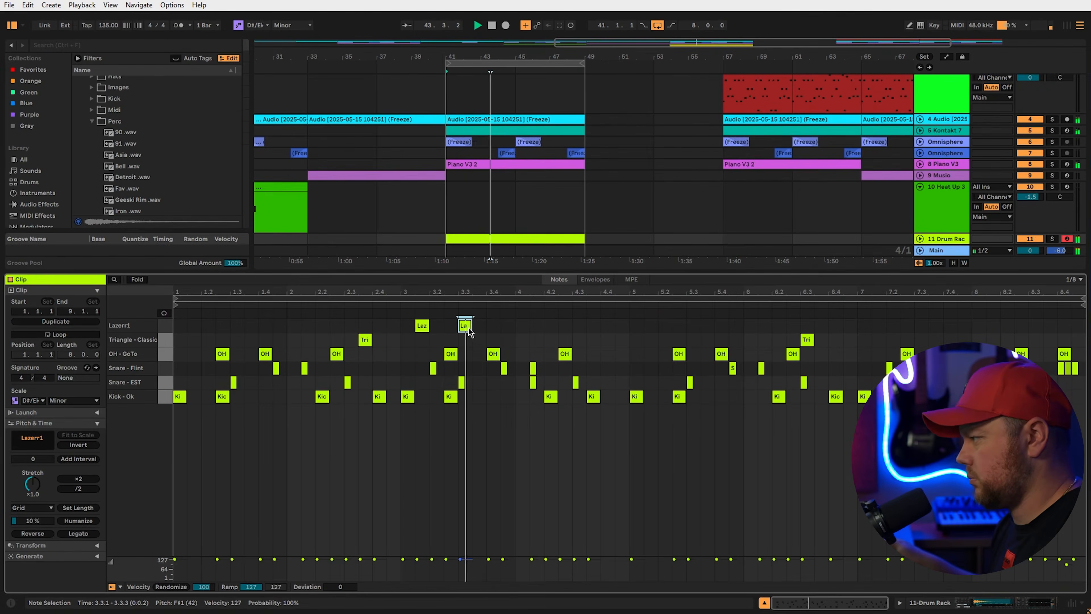
left_click_drag(626, 329, 174, 320)
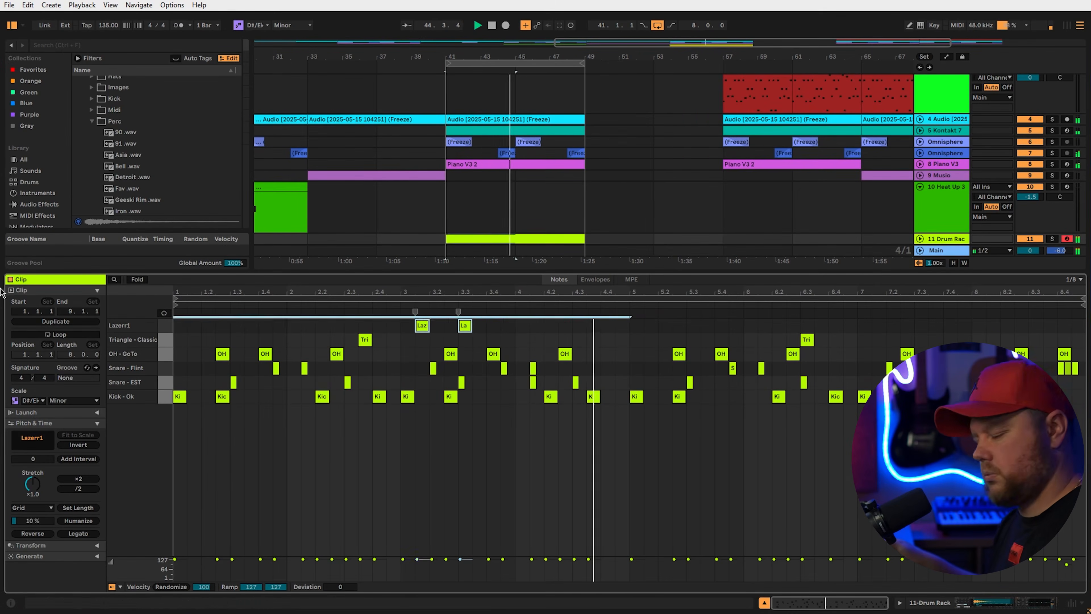
key("ctrl+d")
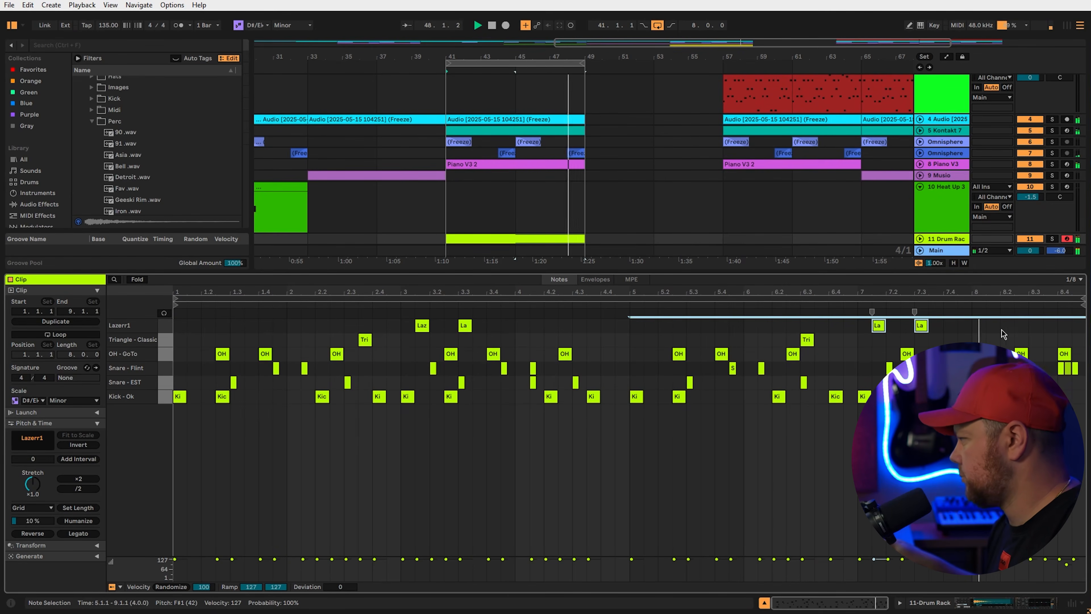
double_click(979, 325)
key("space")
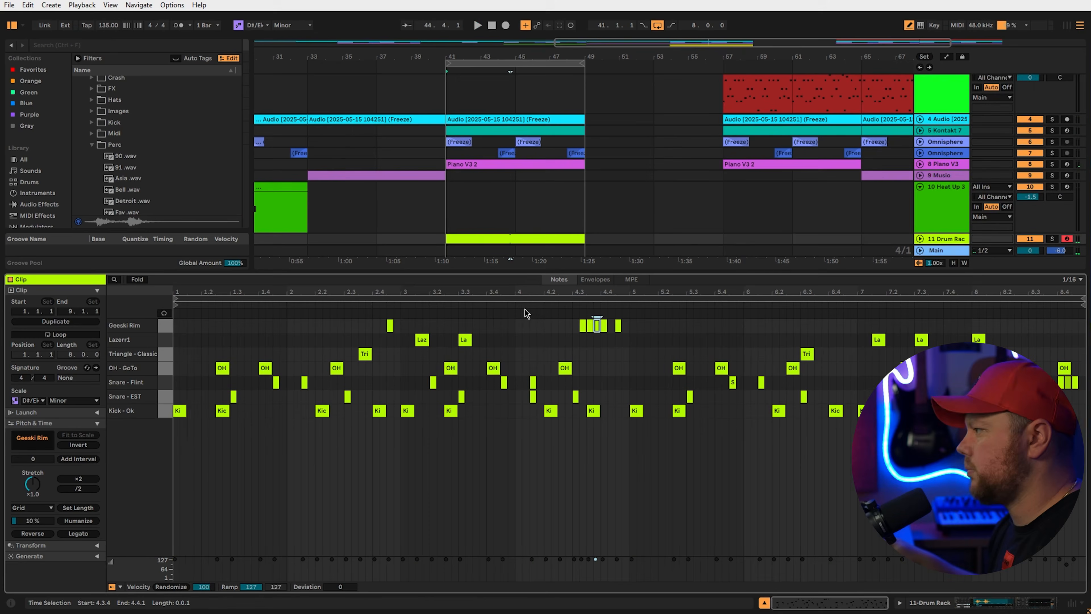
Draw a Geeski Rim roll around 4.3, repeat it four bars later, and add a slightly earlier hit near 8.2.4
left_click(615, 326)
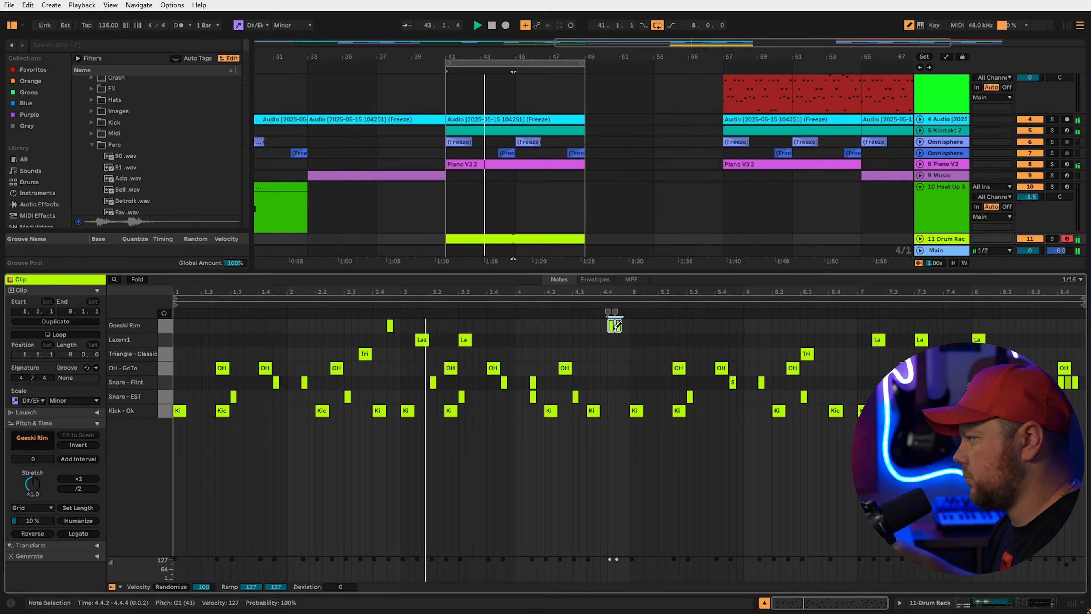
left_click(591, 326)
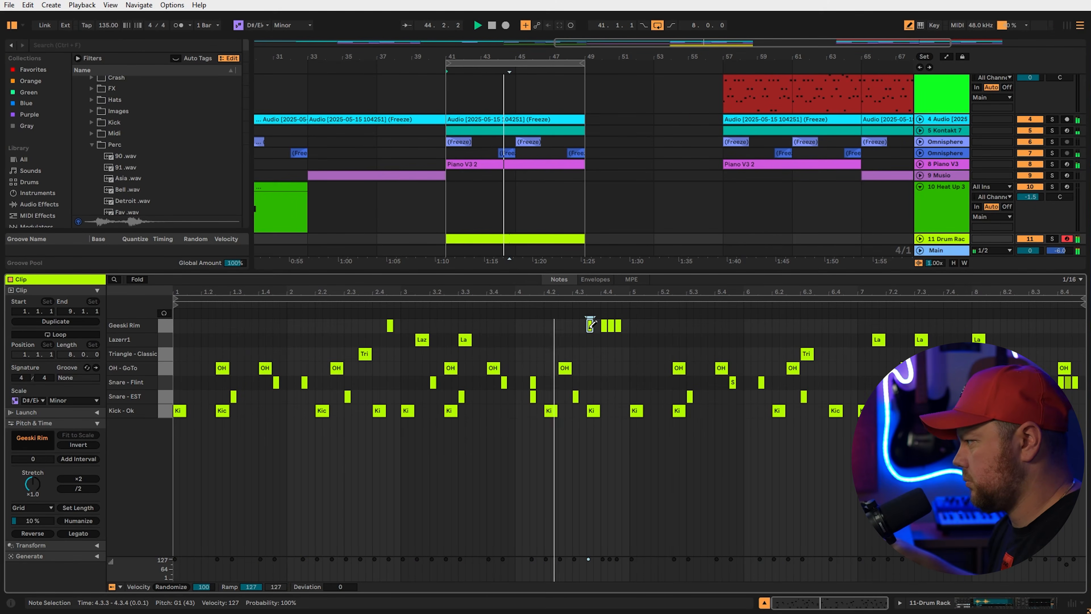
right_click(612, 342)
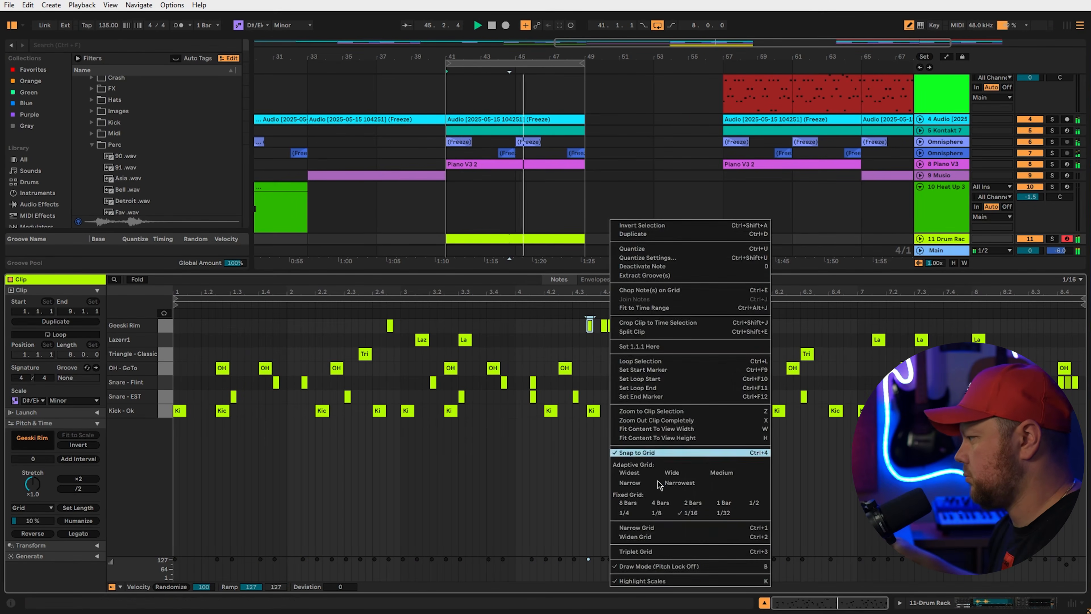
left_click(632, 568)
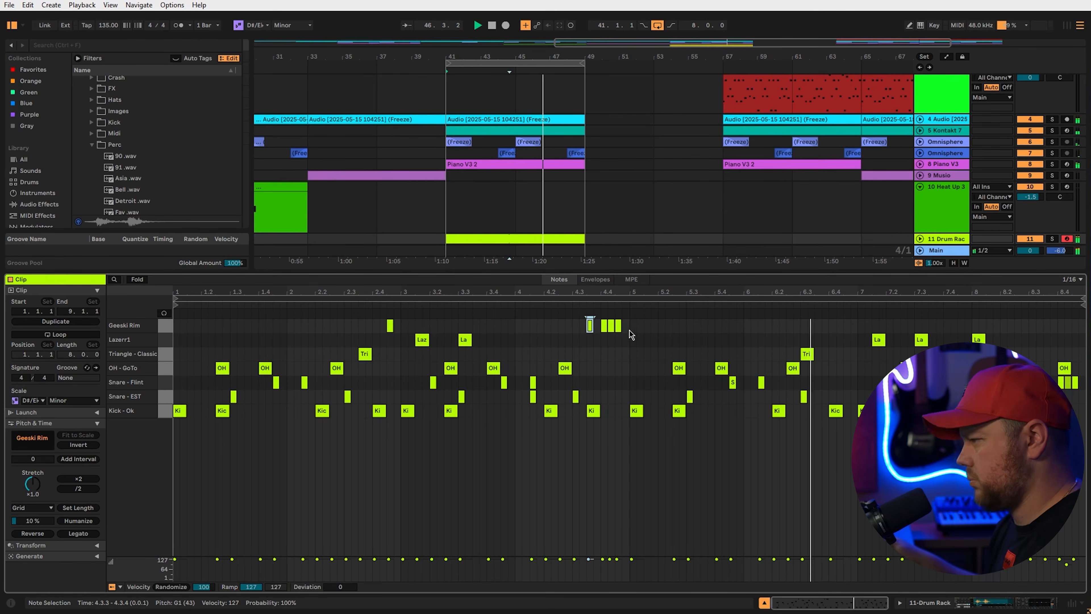
key("ctrl+d")
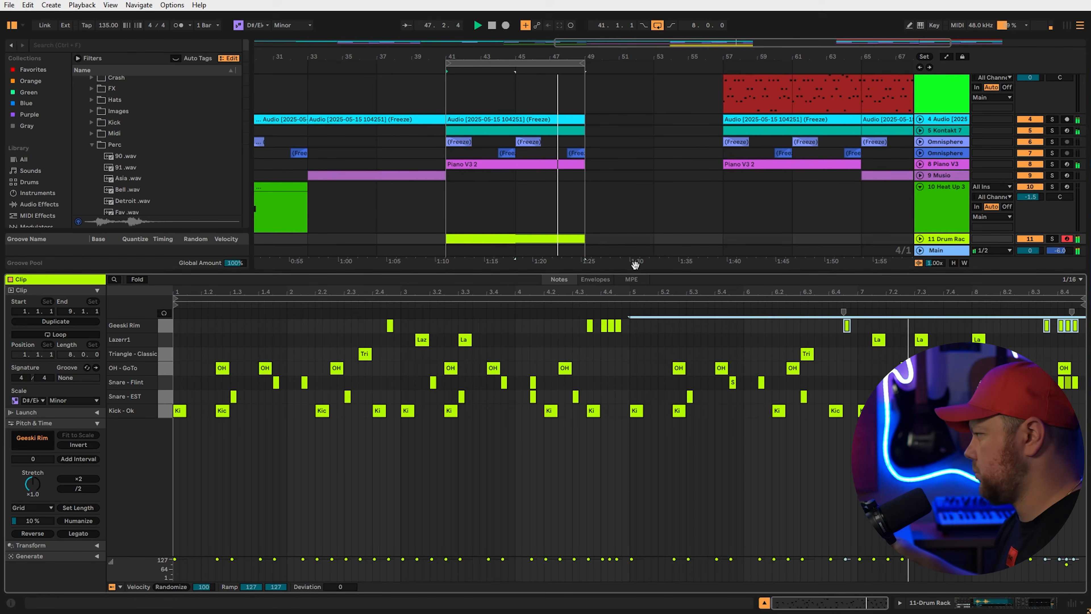
double_click(1024, 327)
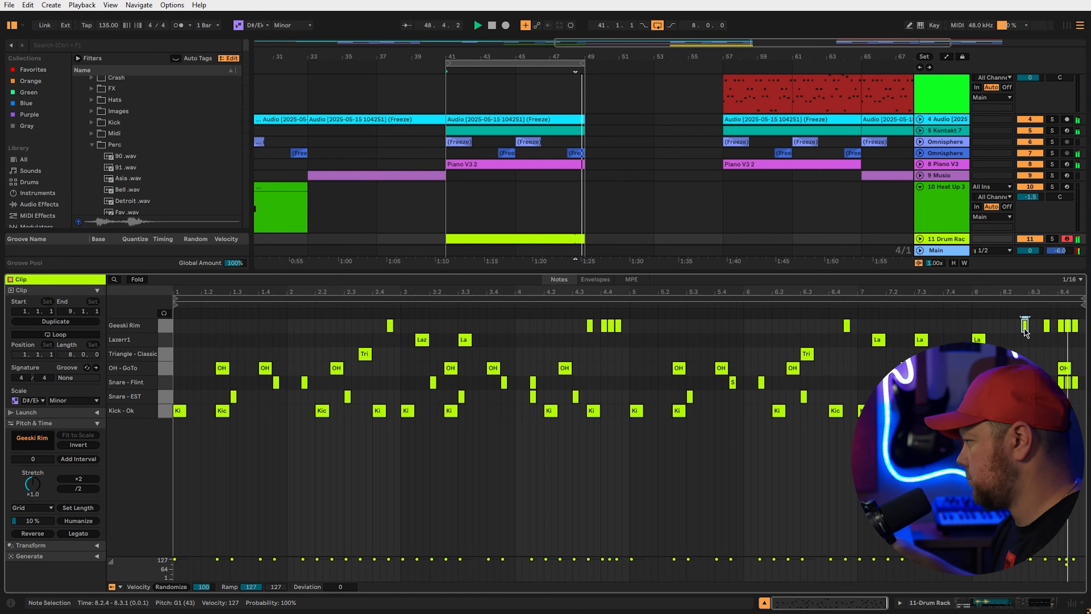
left_click_drag(1022, 329, 1014, 329)
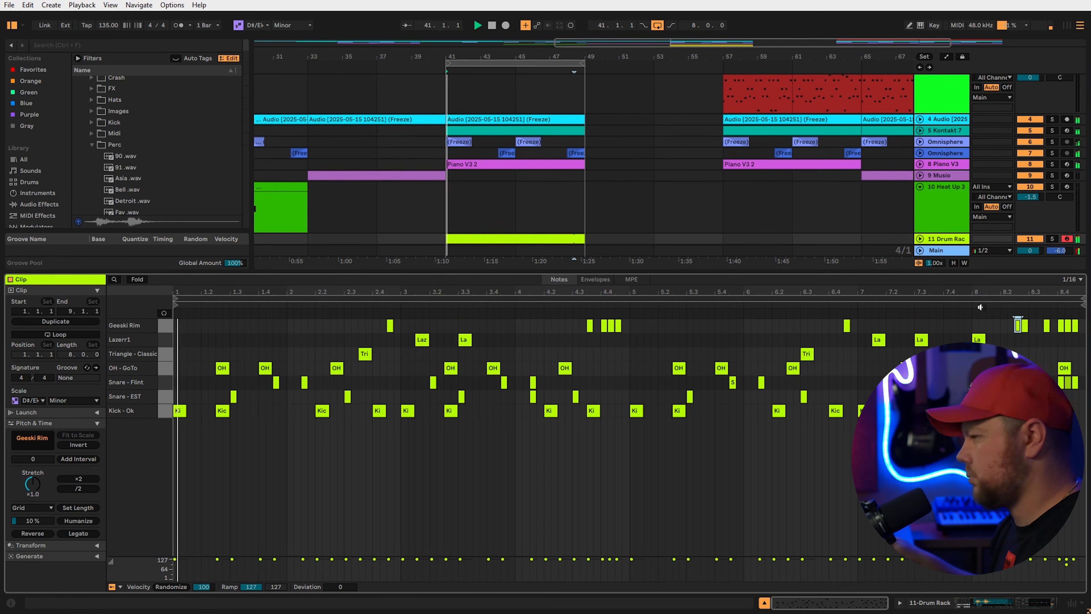
Show the Geeski Rim sample's device settings and play the loop from the start
scroll(948, 202, "down", 2)
left_click(946, 223)
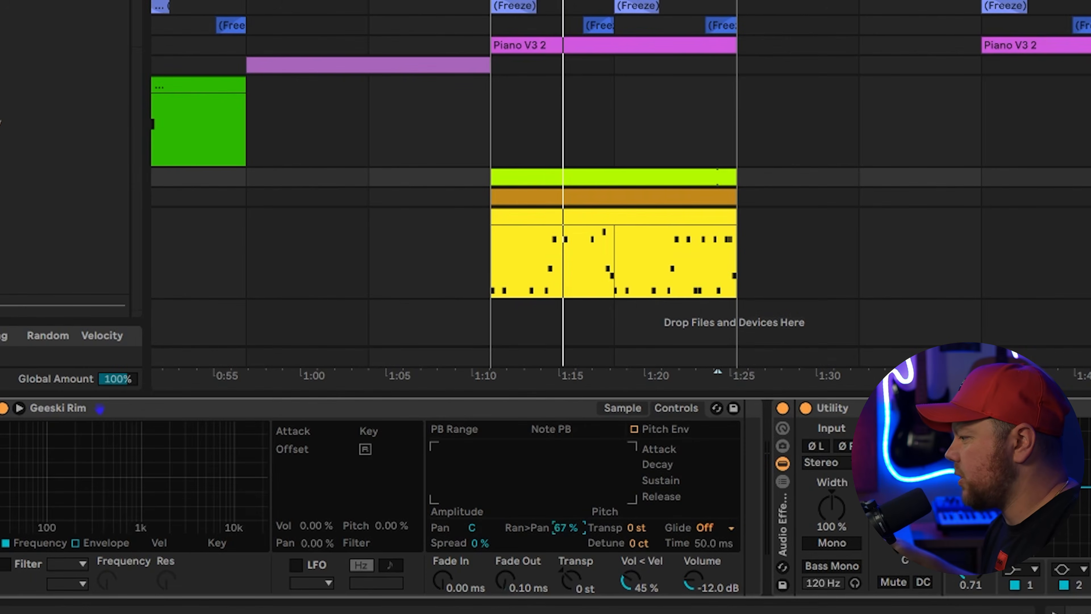
key("space")
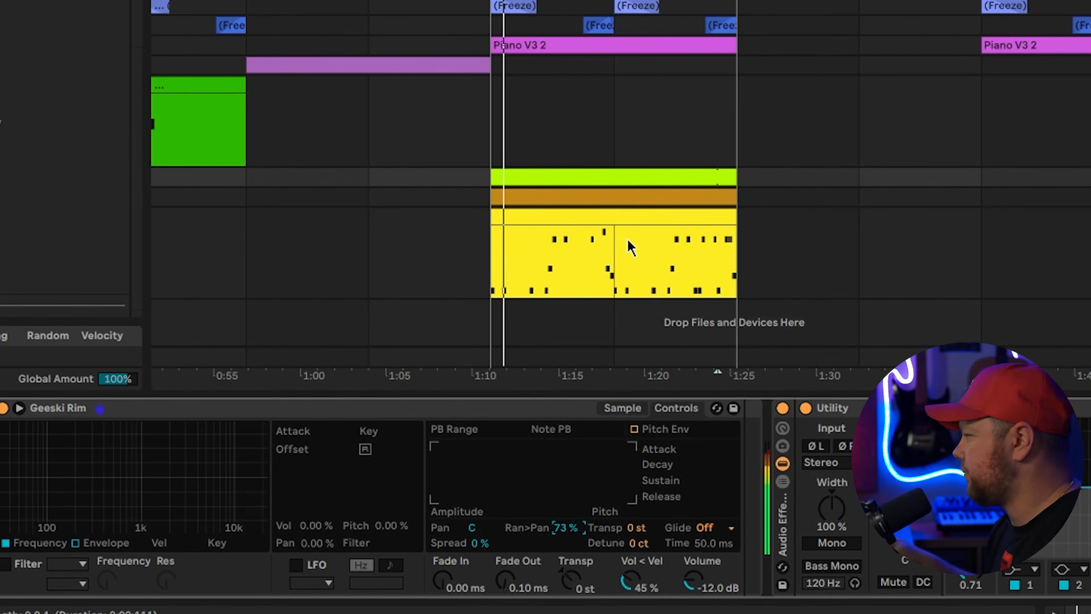
Open the green drum clip's notes and paste copies of the top-row hits later in the clip
left_click(629, 173)
double_click(630, 173)
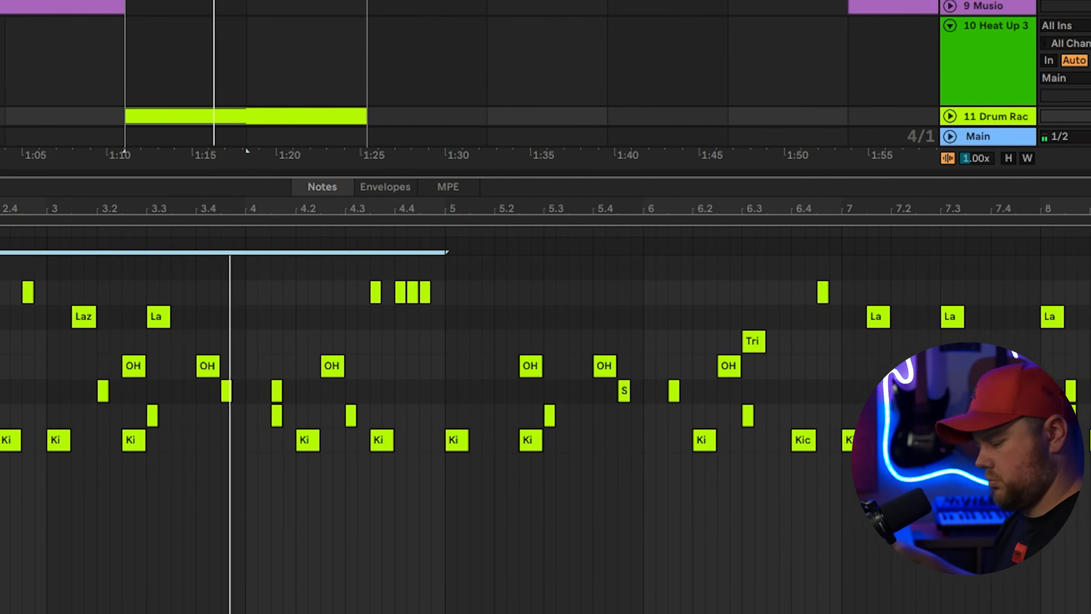
key("ctrl+d")
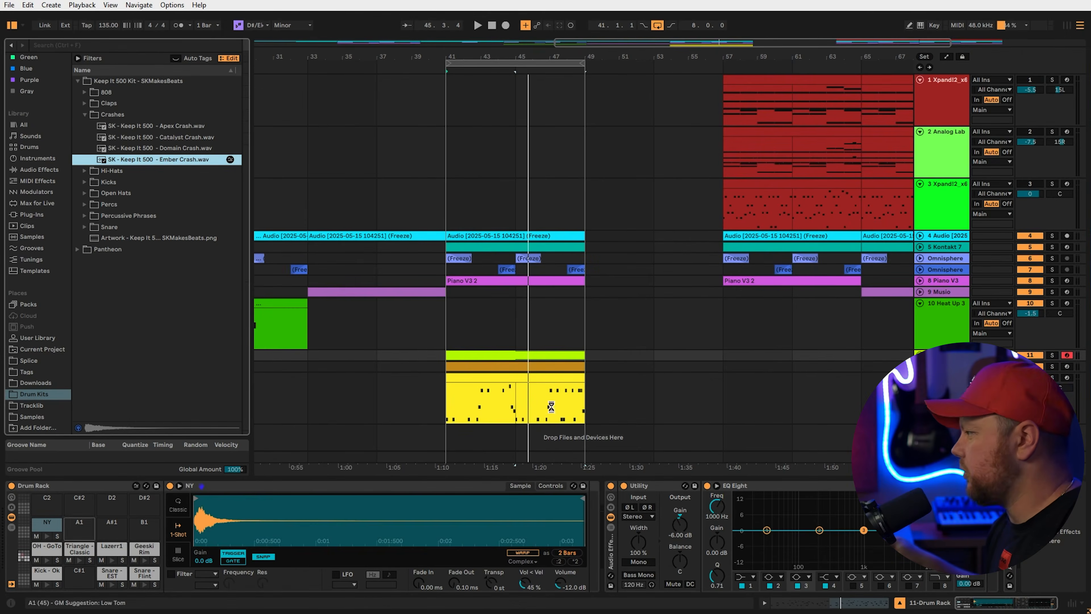
Open the Drum Rack clip's notes, including the Ember Crash row, and clear the time selection
double_click(524, 360)
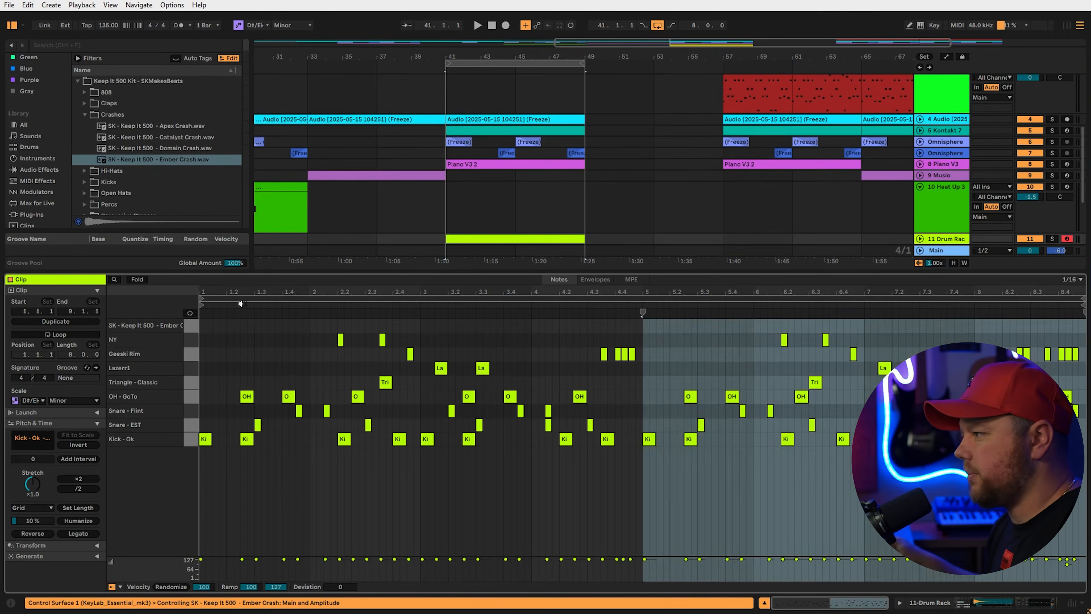
left_click(202, 328)
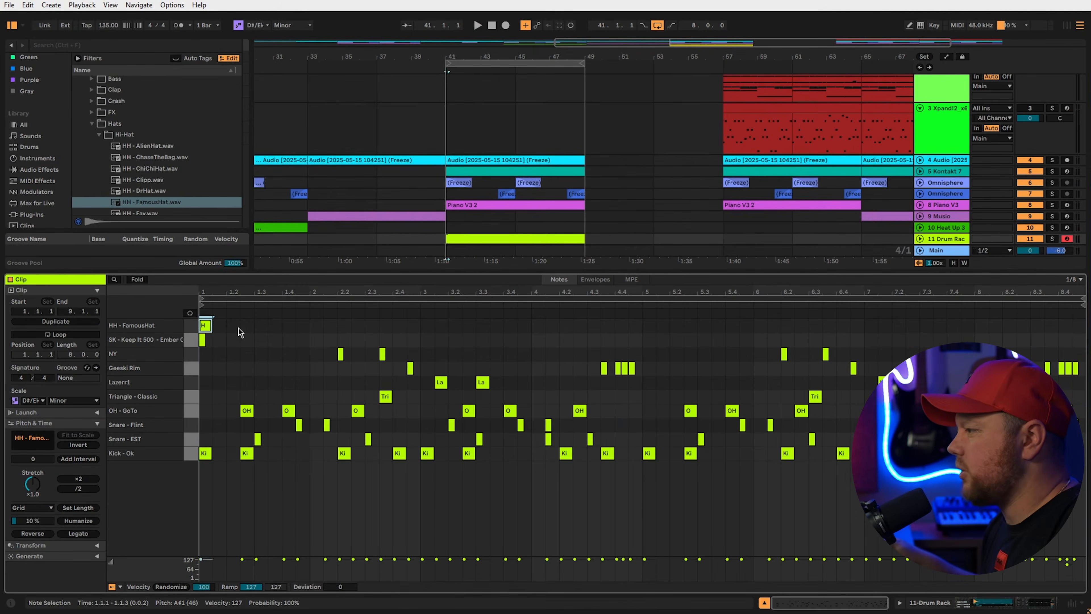
Repeat the FamousHat pattern across the clip, then play and lower the hat chain fader in the mixer
key("ctrl+d")
key("ctrl+d")
key("ctrl+d")
key("ctrl+d")
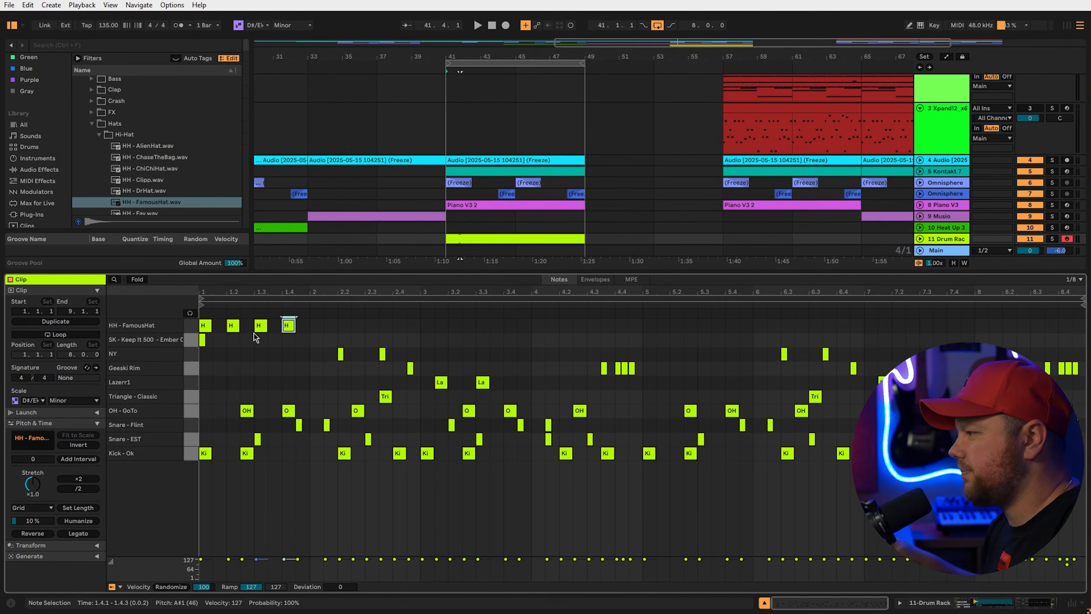
key("ctrl+d")
key("ctrl+d")
key("ctrl+d")
key("ctrl+d")
key("ctrl+d")
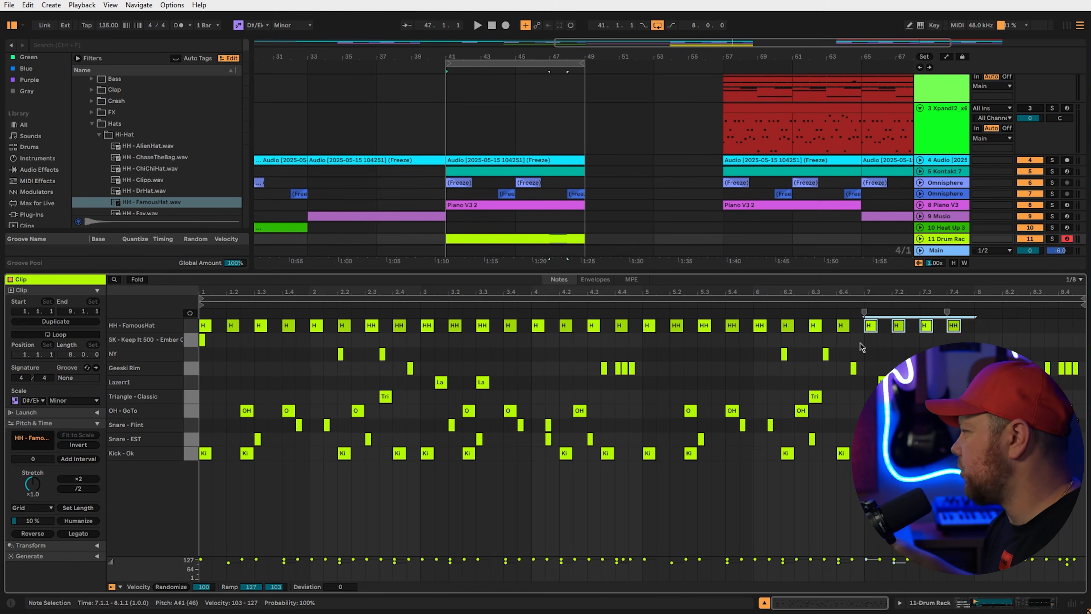
key("Tab")
key("space")
mouse_move(911, 104)
left_mouse_down()
mouse_move(911, 125)
mouse_move(901, 122)
left_mouse_up()
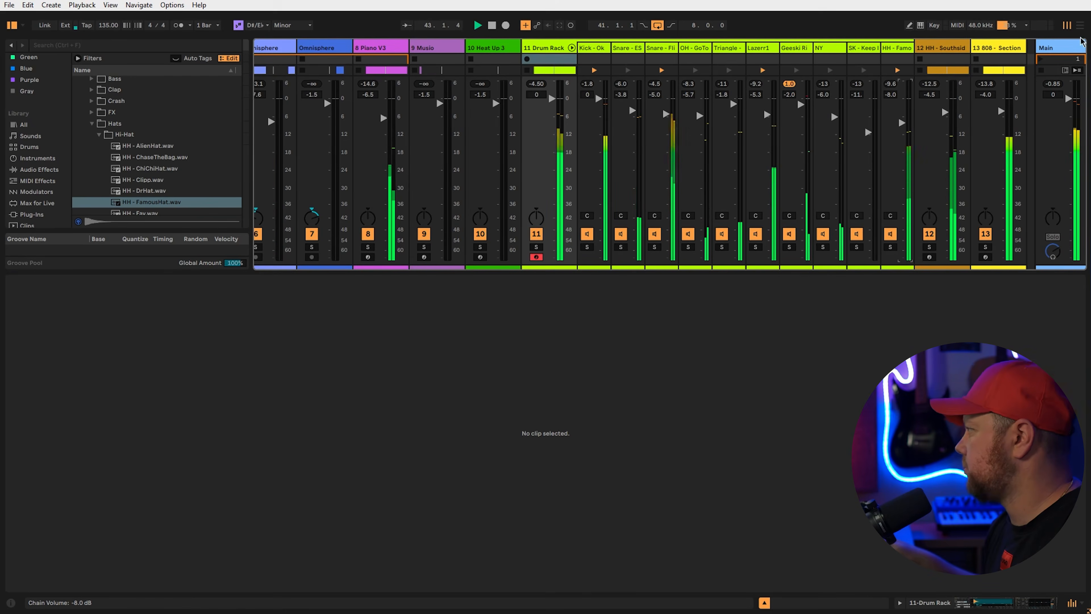
Back in Arrangement, delete the Piano V3 2 clip and select the section from bar 49 across tracks
key("Tab")
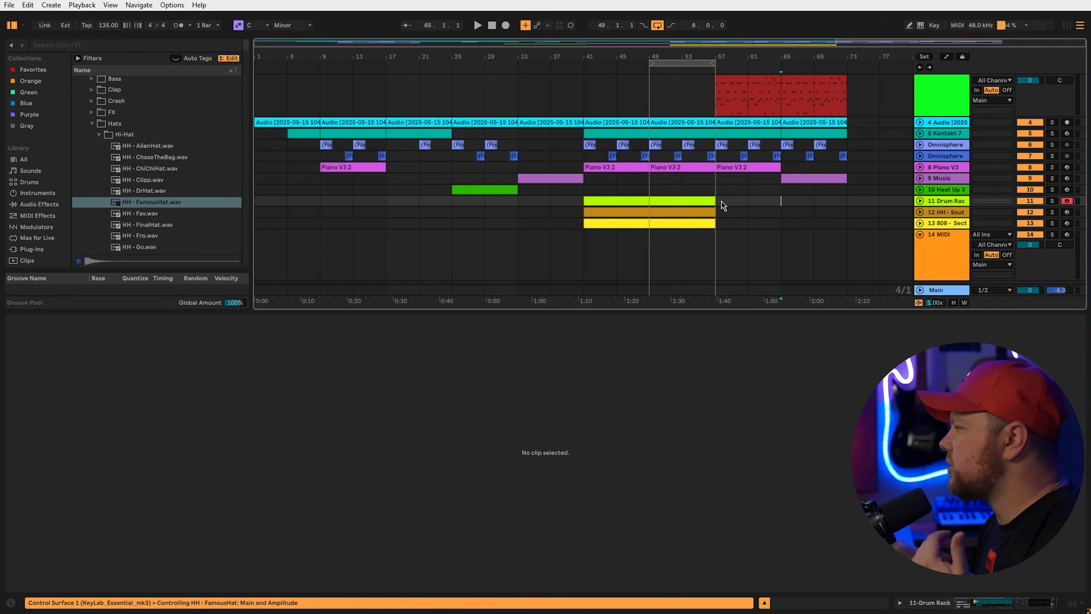
left_click(695, 170)
key("Delete")
left_click_drag(653, 240, 708, 79)
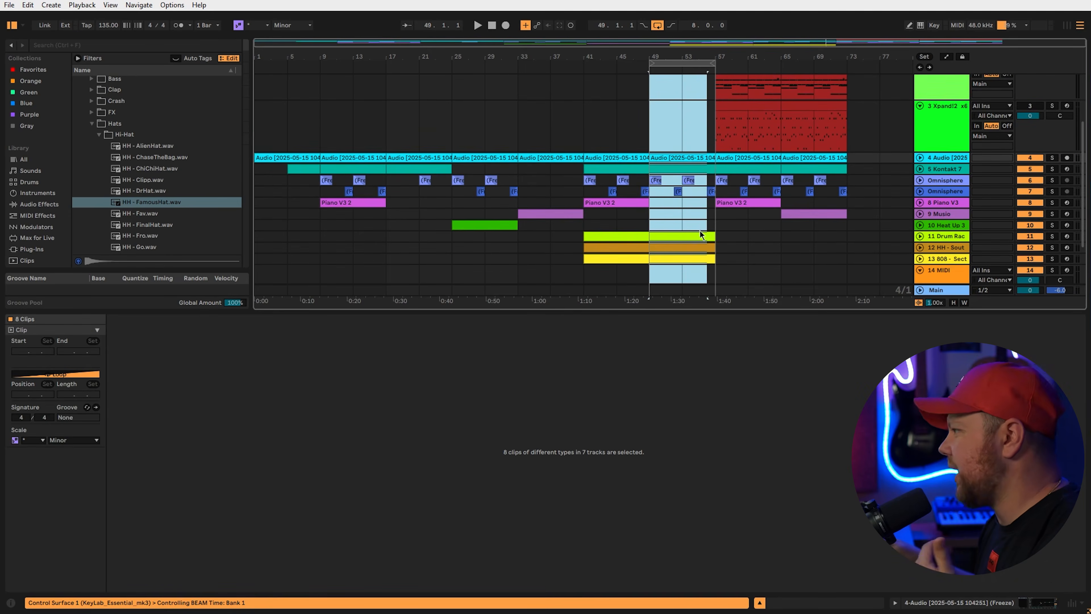
scroll(670, 179, "down", 2)
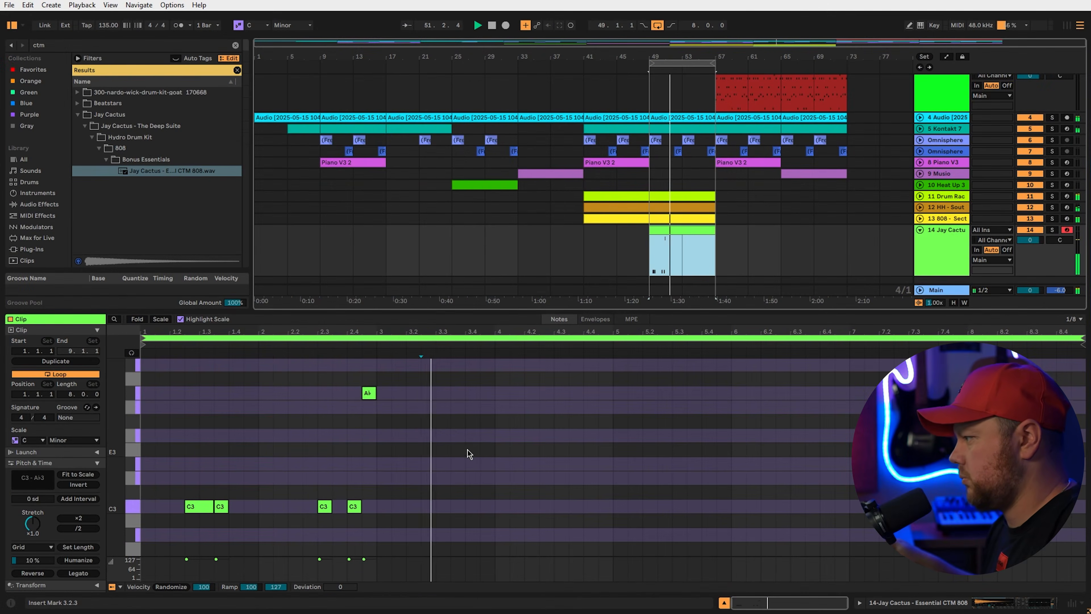
Edit the 808 - Section and Jay Cactus clips together, switching focus between them
left_click_drag(391, 405, 555, 494)
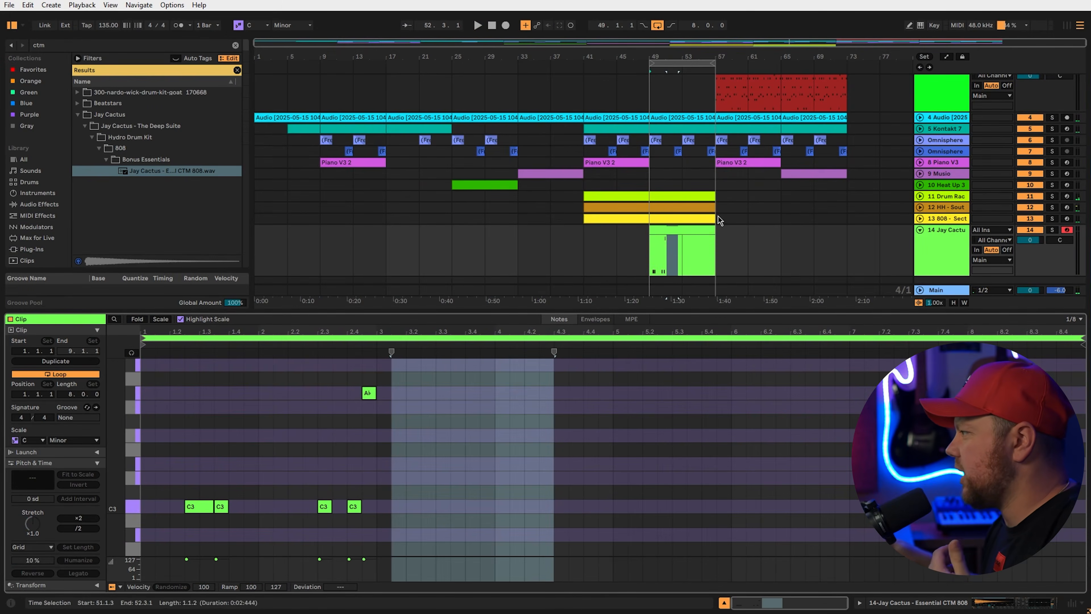
left_click(685, 220)
left_click(683, 230)
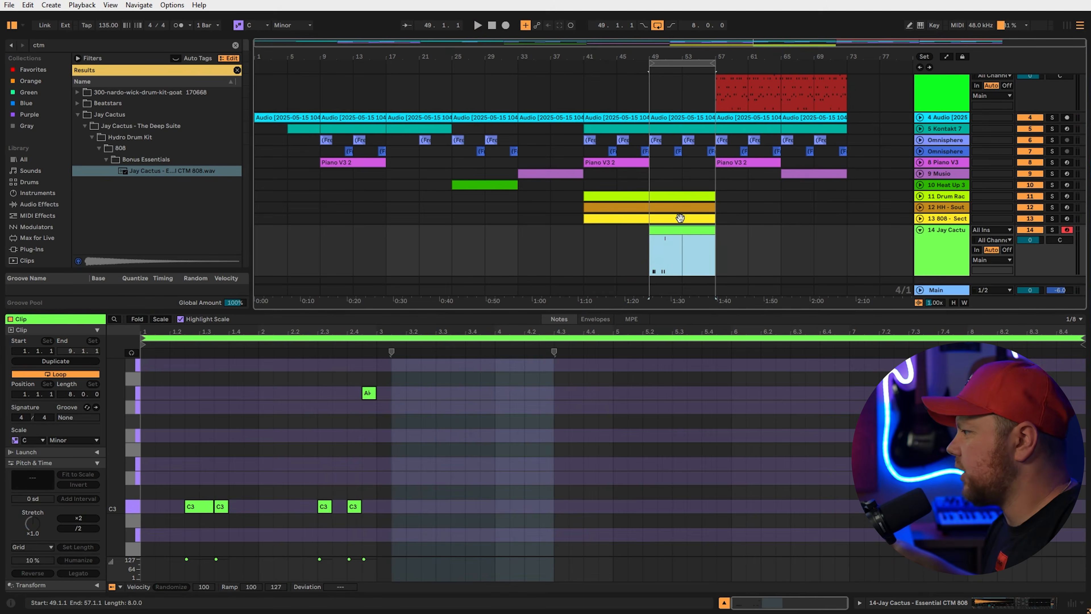
left_click(679, 218, "shift")
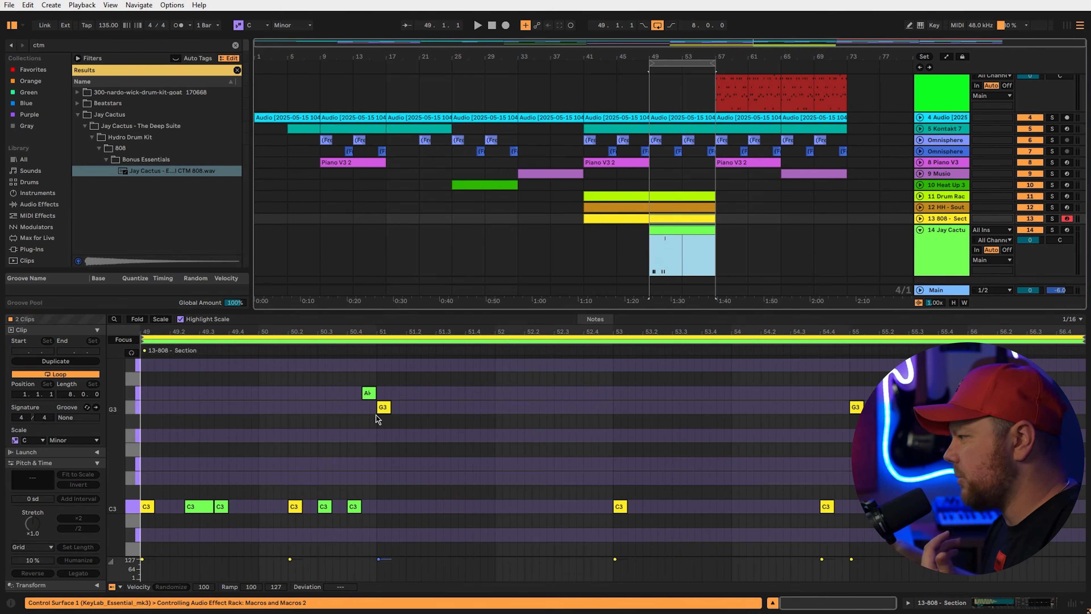
left_click(420, 340)
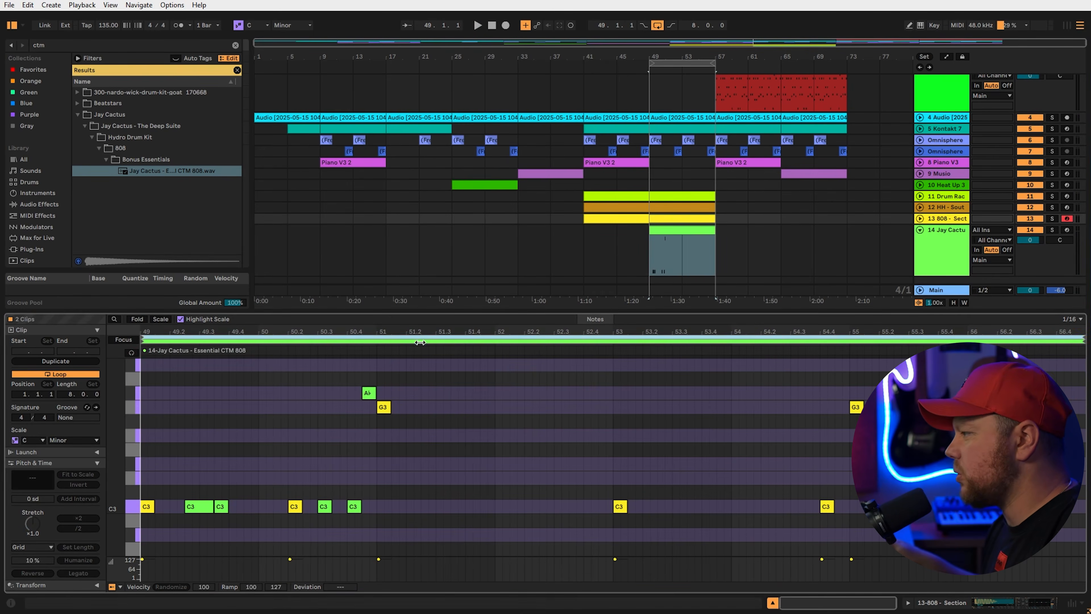
left_click(420, 342)
left_click(422, 337)
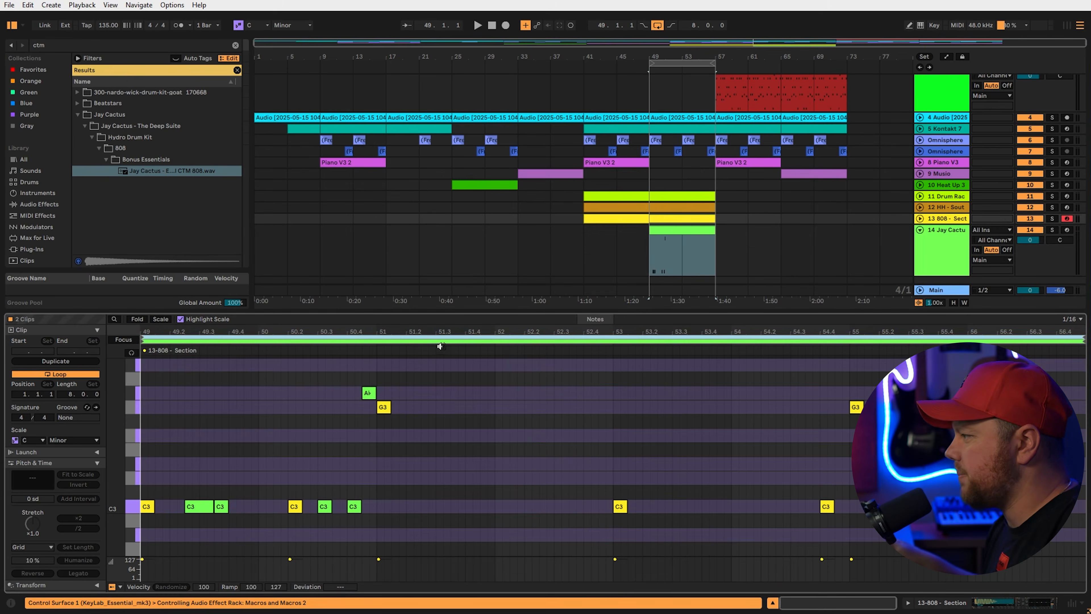
left_click(429, 341)
Add a G3 808 note and lengthen it to three sixteenths
left_click(406, 408)
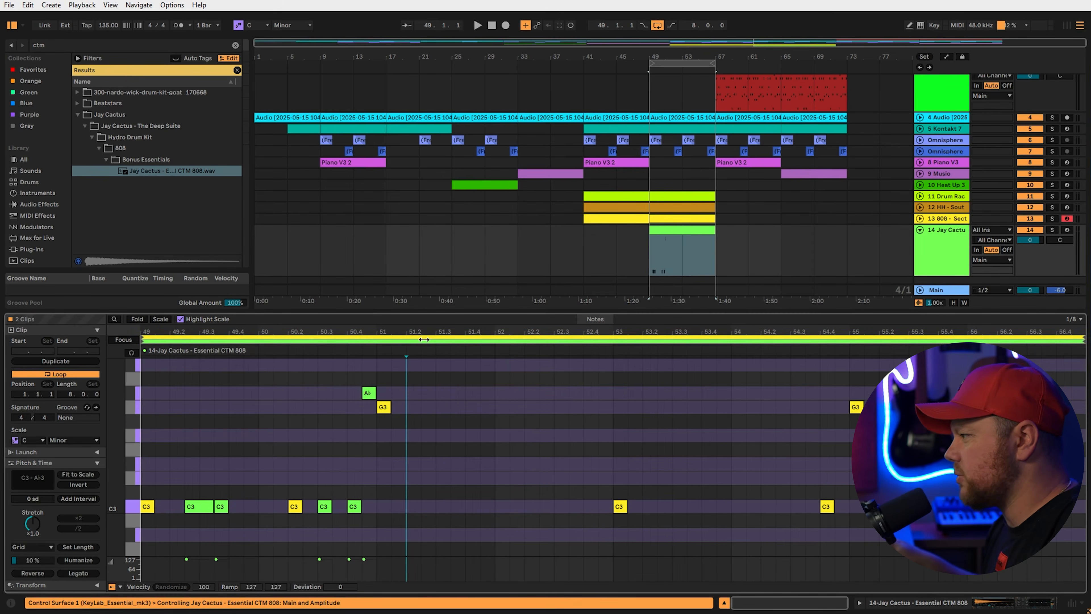
double_click(411, 407)
left_click_drag(411, 407, 425, 406)
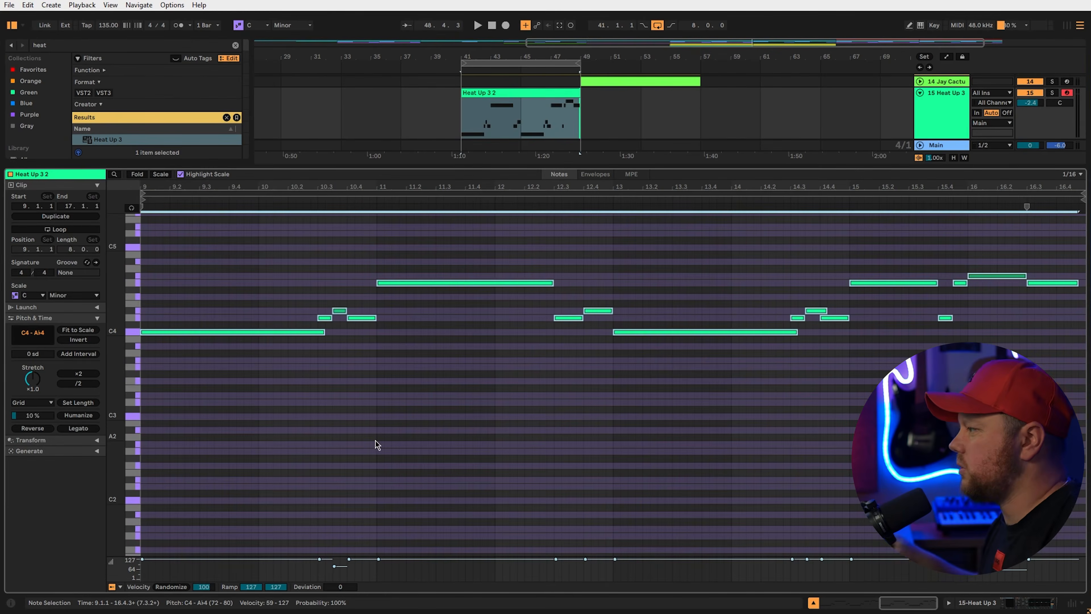
Move the bar-16 melody note down to F4 and stretch the D4 note from 16.3.1 to 17.1.1
left_click(1047, 336)
left_click_drag(996, 278, 1044, 317)
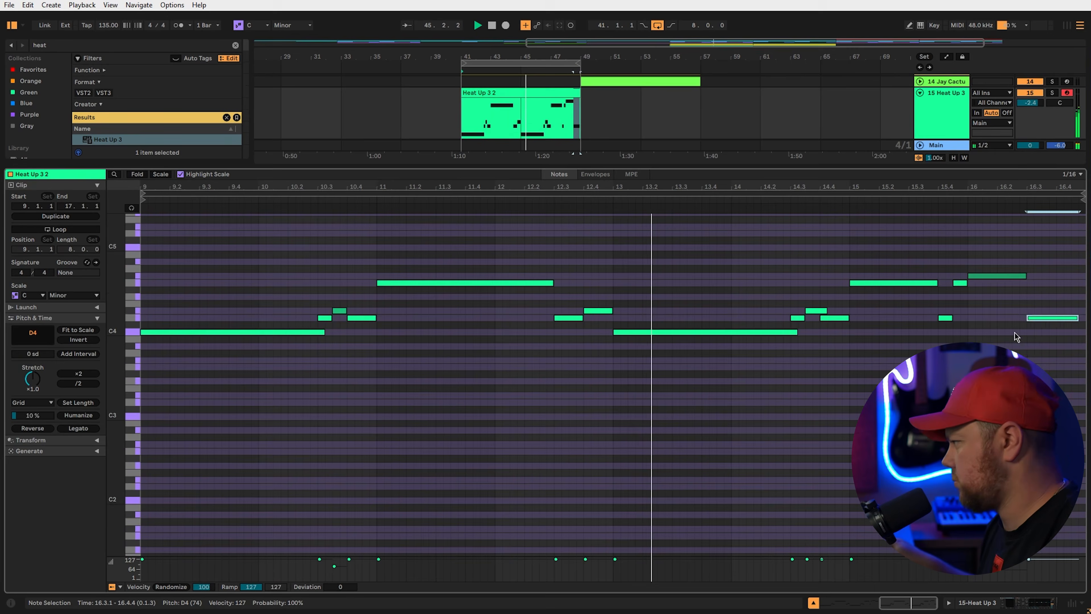
scroll(1010, 339, "up", 3)
left_click(1070, 349)
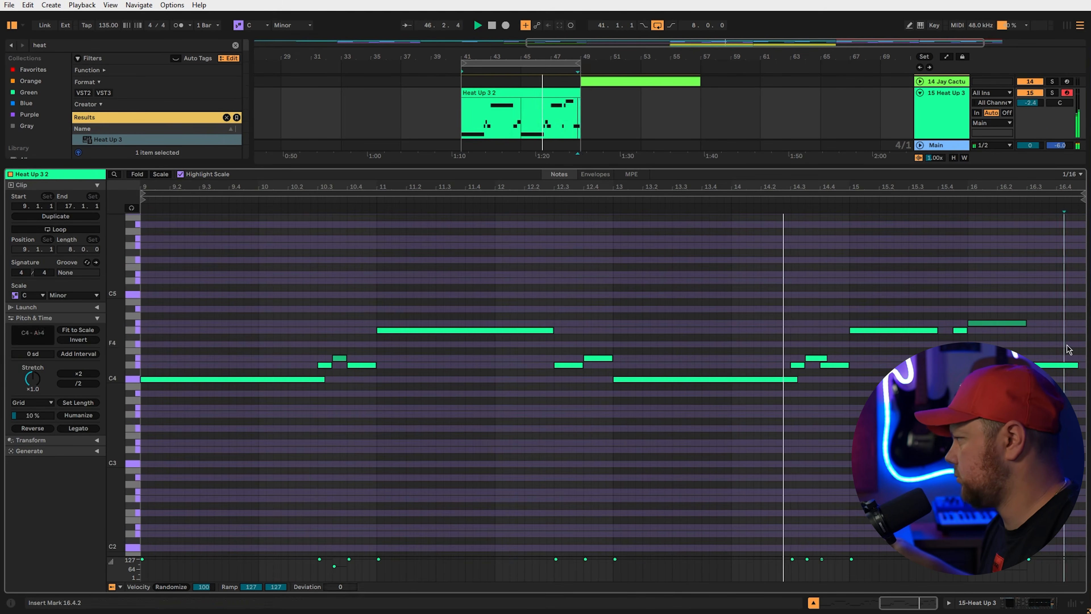
left_click_drag(1076, 362, 1085, 364)
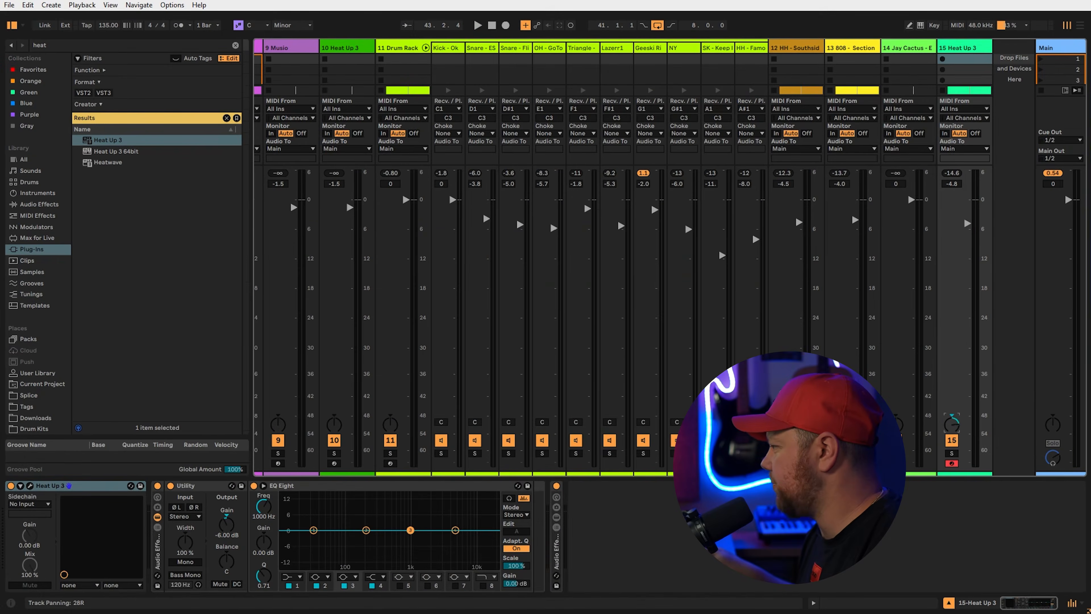
key("space")
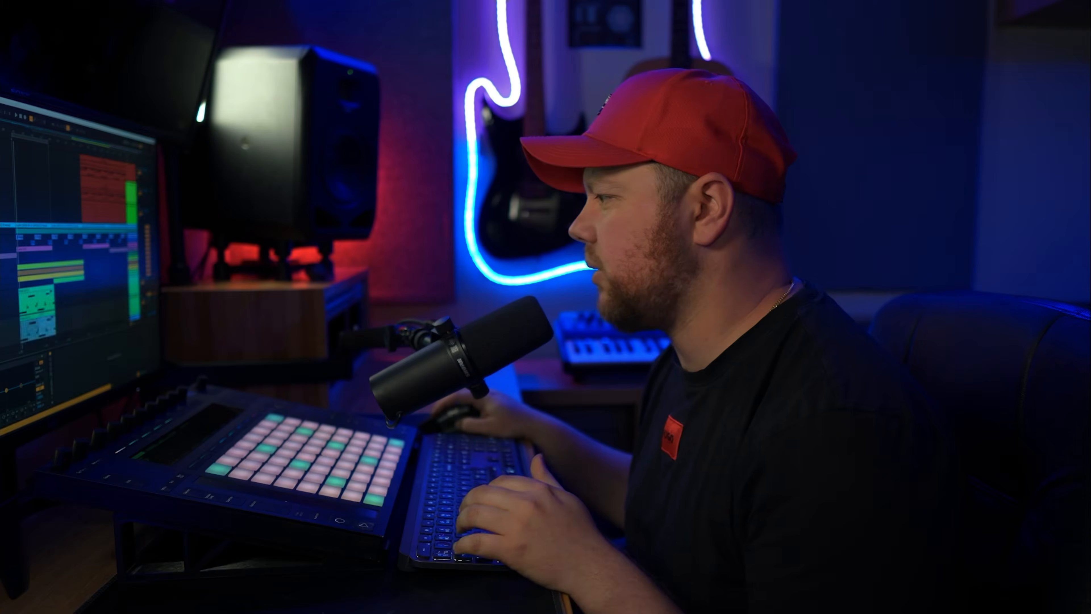
key("Tab")
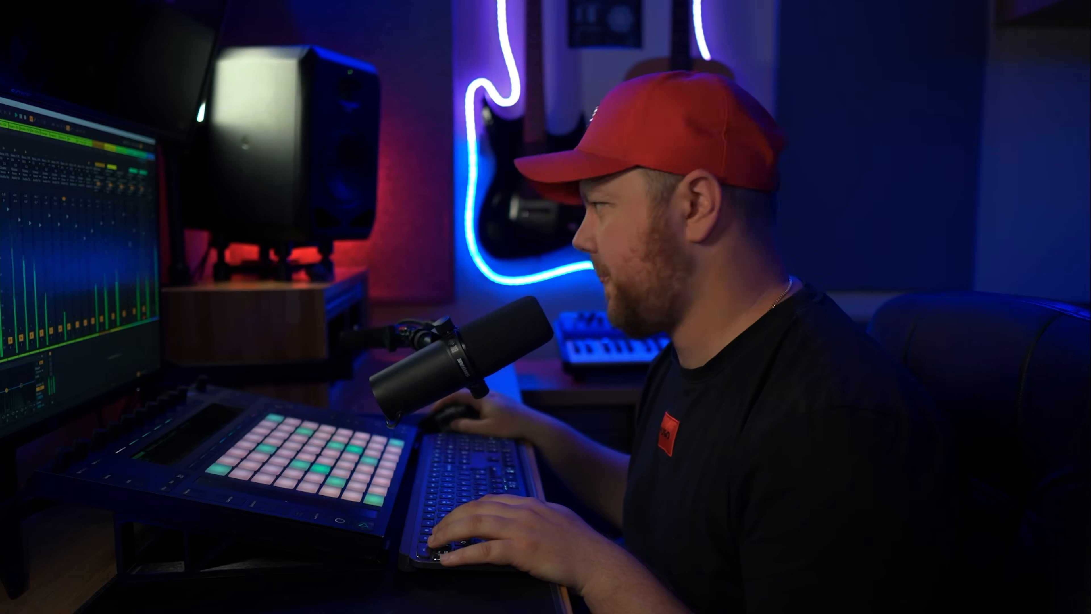
key("Tab")
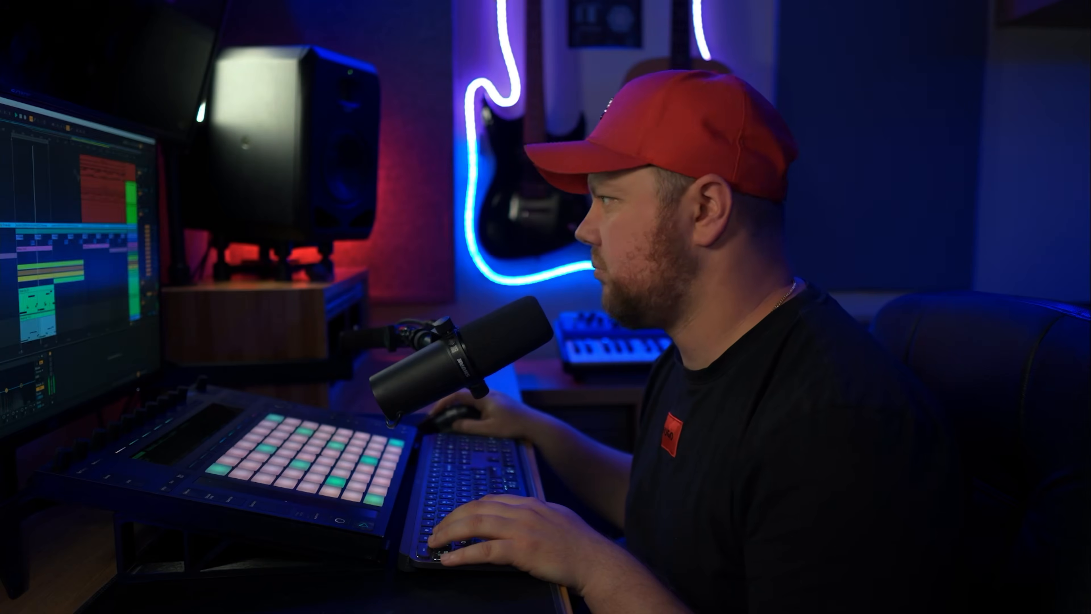